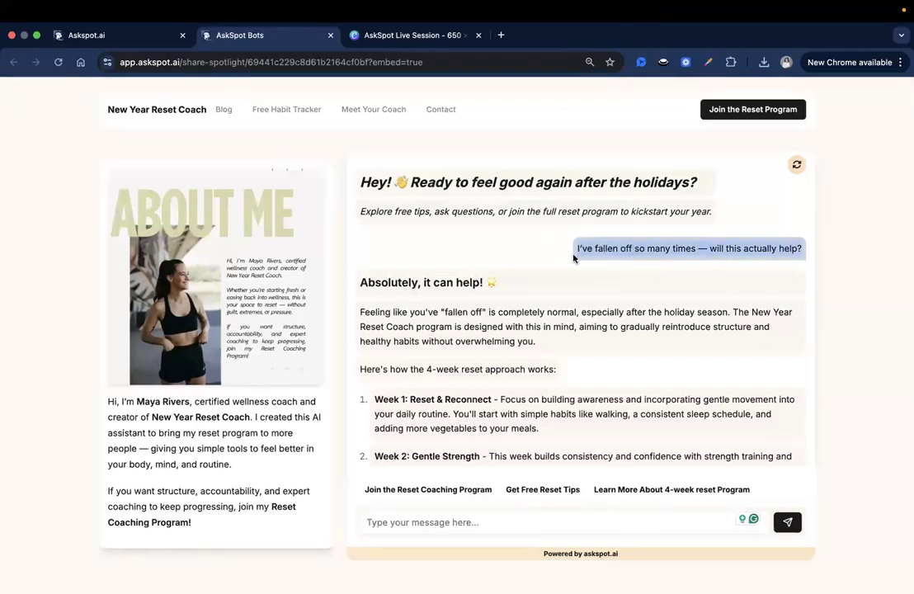
# Scroll through the bot's reply to read the 4-week reset plan, Week 1 to Week 4
pyautogui.scroll(-3, 506, 272)
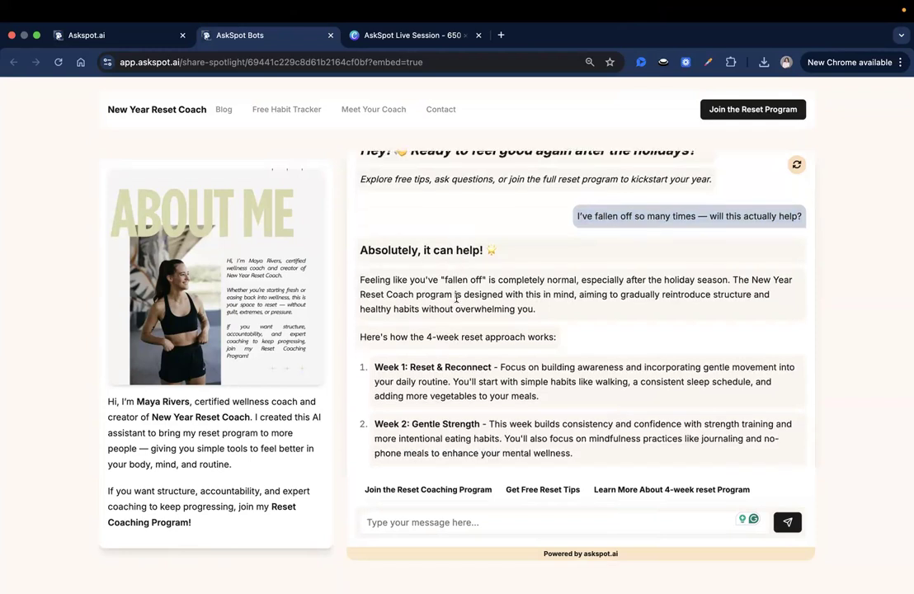
pyautogui.scroll(3, 647, 285)
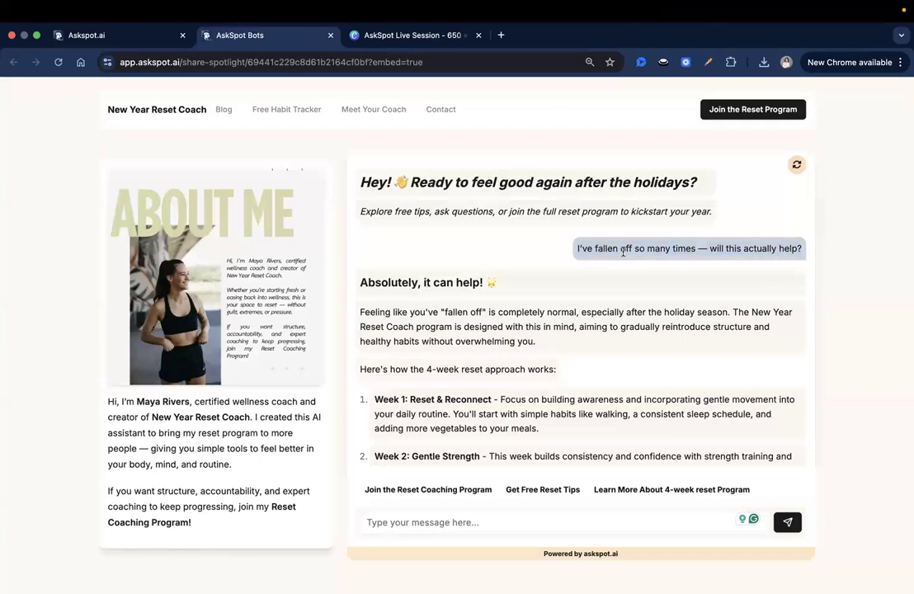
pyautogui.scroll(-1, 536, 295)
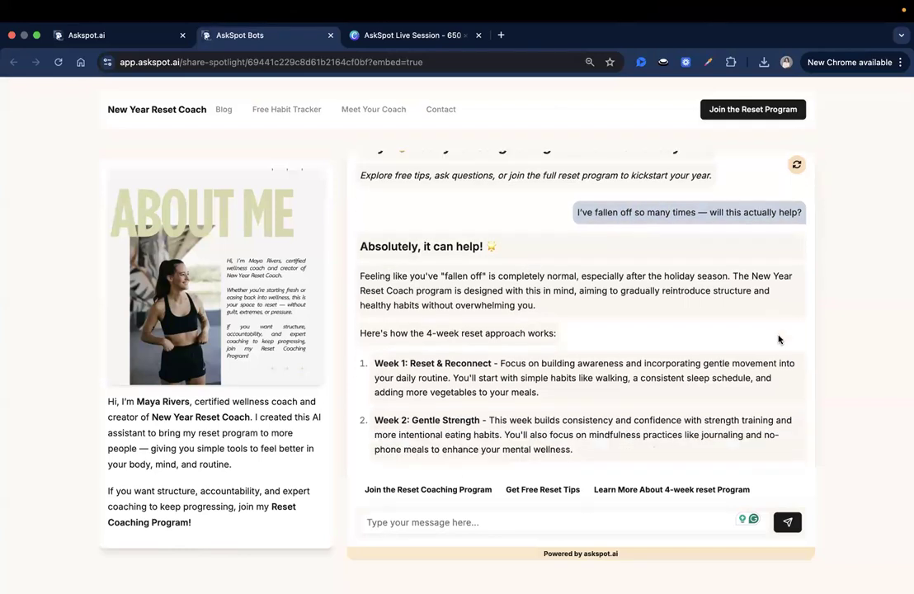
pyautogui.scroll(1, 643, 326)
pyautogui.scroll(-4, 503, 318)
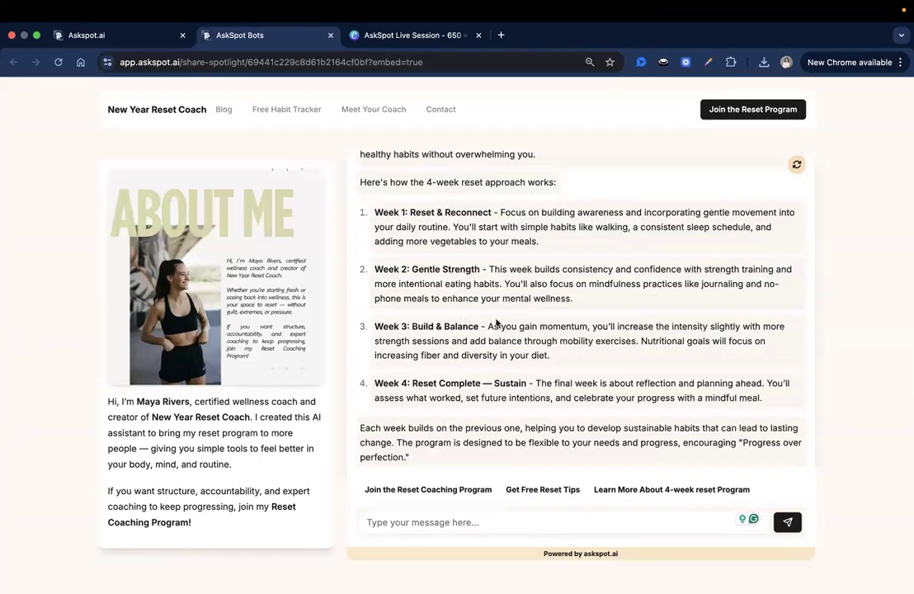
pyautogui.scroll(-2, 727, 244)
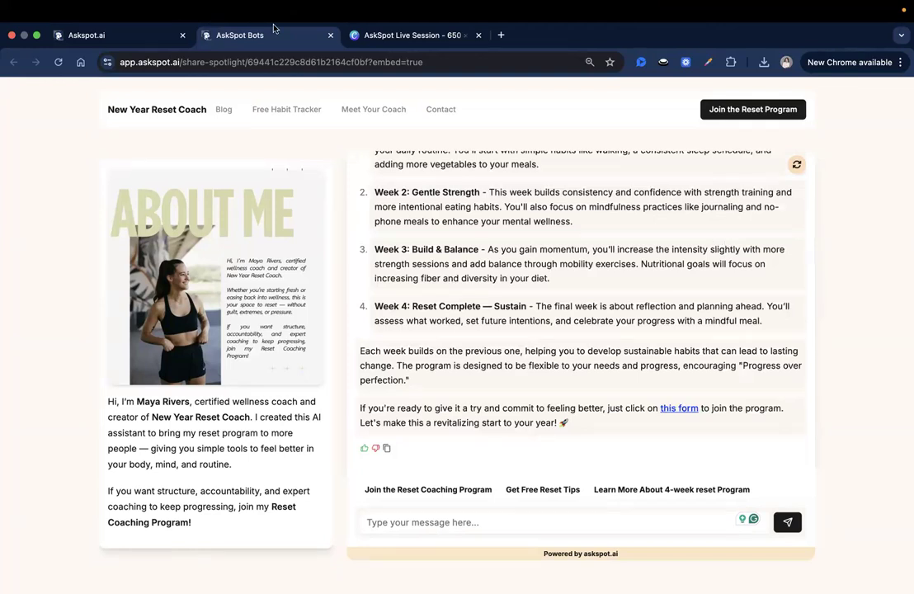
# Go to the Spotlights business on the AskSpot dashboard and start a new Spotlight
pyautogui.click(156, 35)
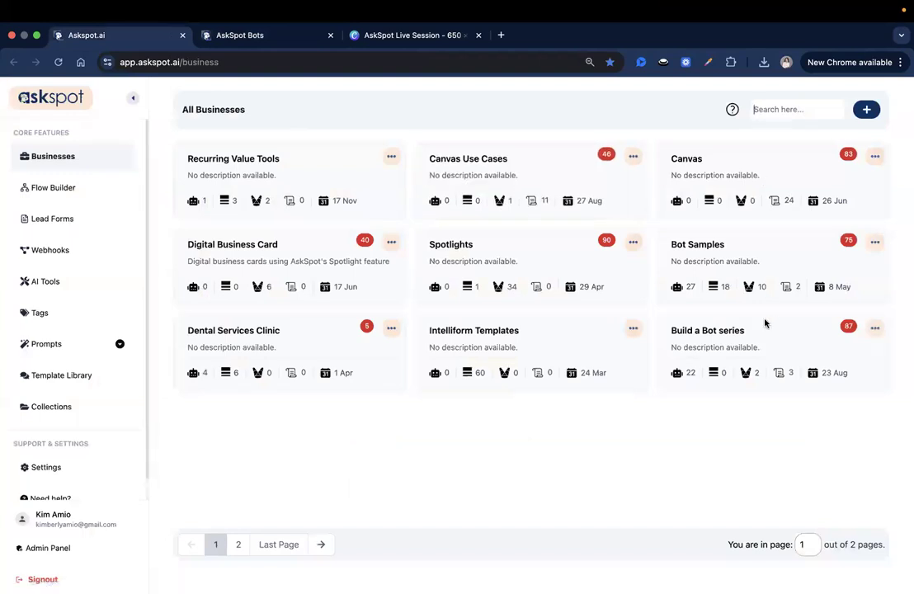
pyautogui.click(458, 249)
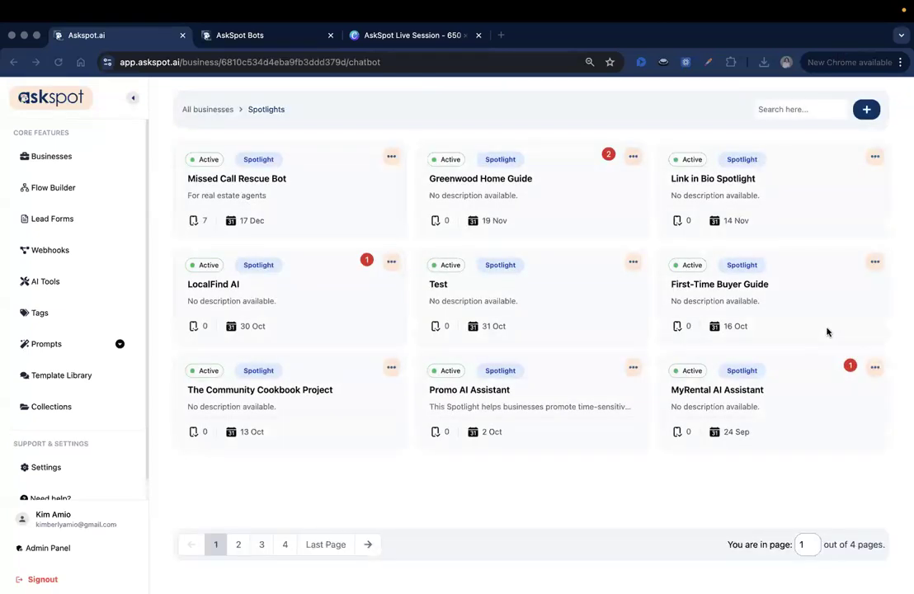
pyautogui.click(863, 109)
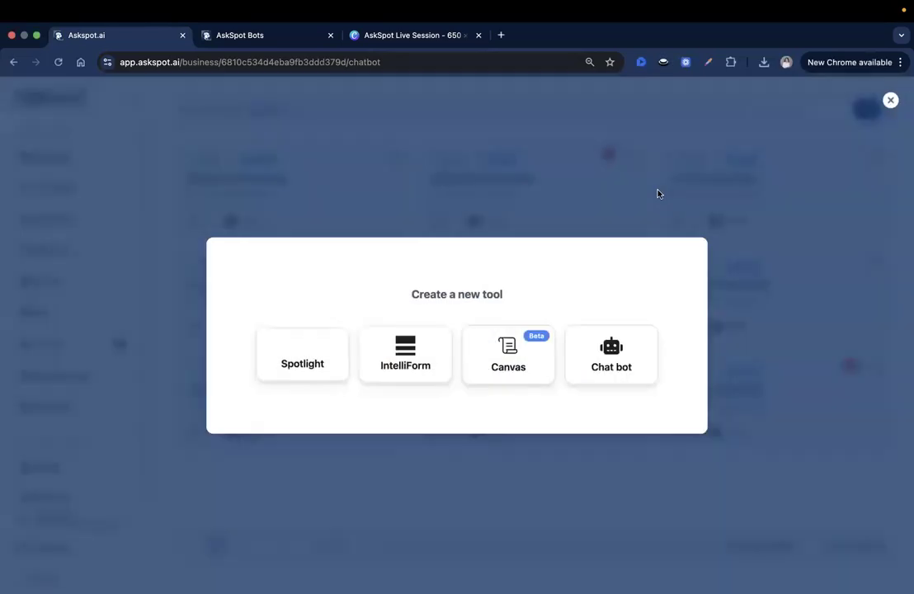
pyautogui.click(325, 358)
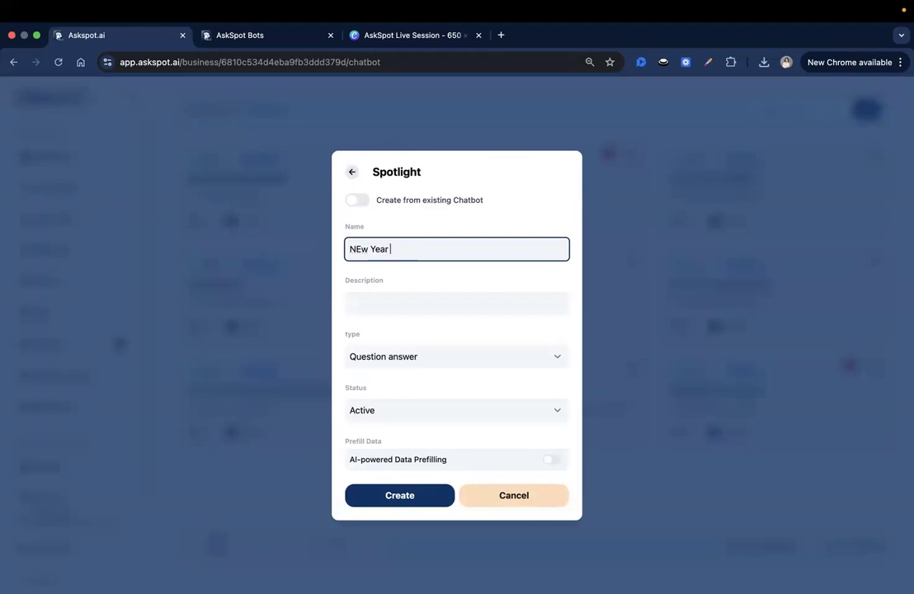
# Correct the name's capitalisation to 'New Year Reset Bot' and create the Spotlight
pyautogui.moveTo(349, 249); pyautogui.dragTo(361, 246)
pyautogui.rightClick(360, 249)
pyautogui.click(360, 249)
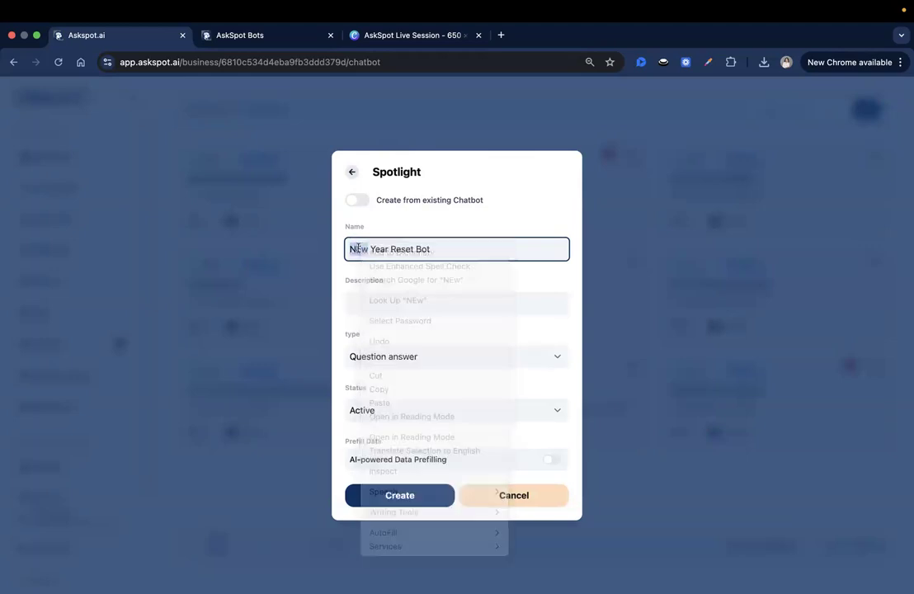
pyautogui.press('BackSpace')
pyautogui.write('e')
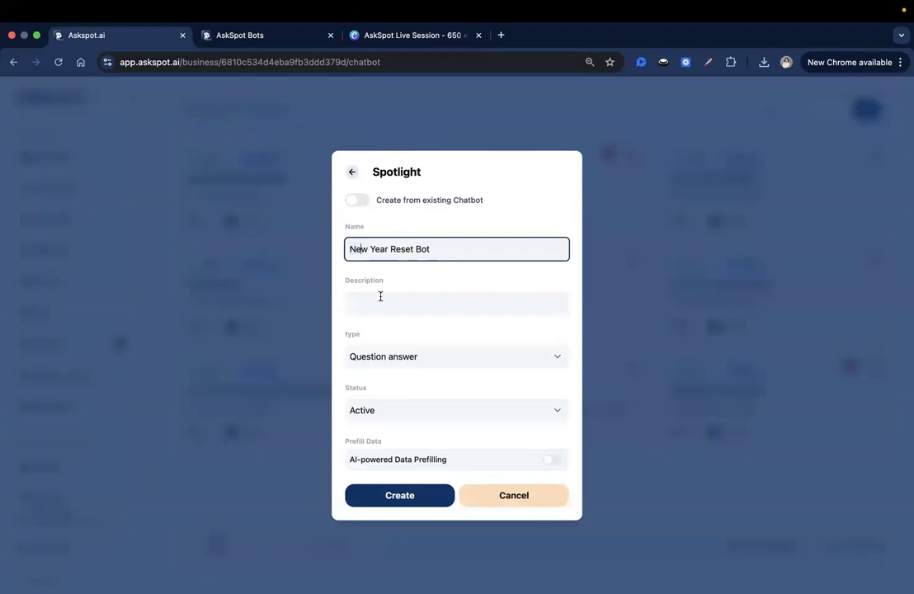
pyautogui.click(388, 498)
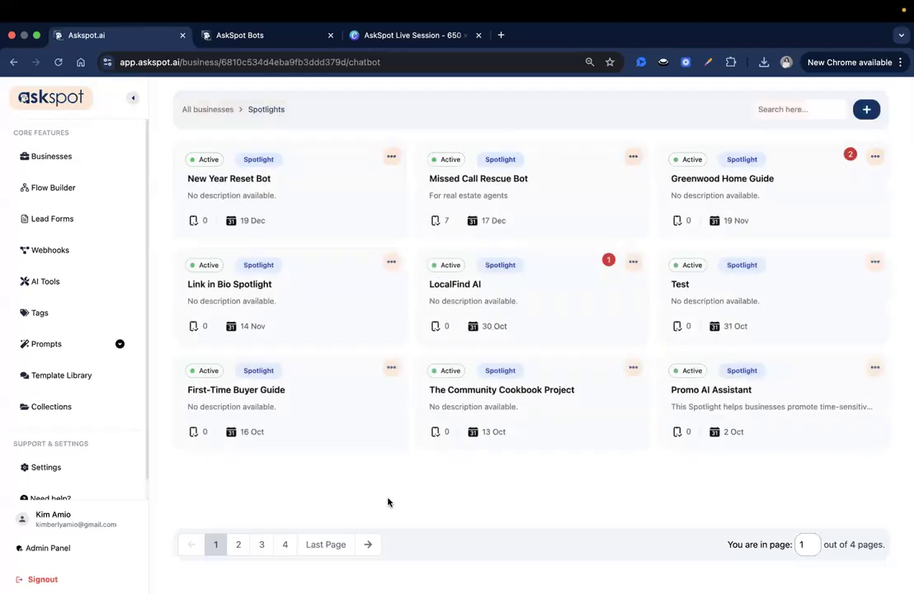
# Open New Year Reset Bot for editing and load the reset program Google Doc in a second tab
pyautogui.click(248, 191)
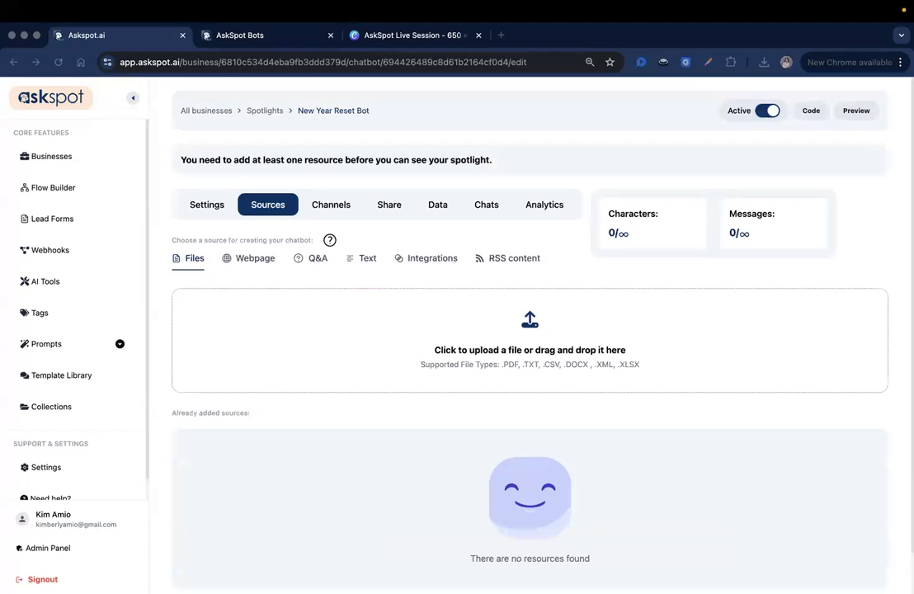
pyautogui.click(500, 34)
pyautogui.press('Return')
pyautogui.moveTo(505, 36); pyautogui.dragTo(74, 34)
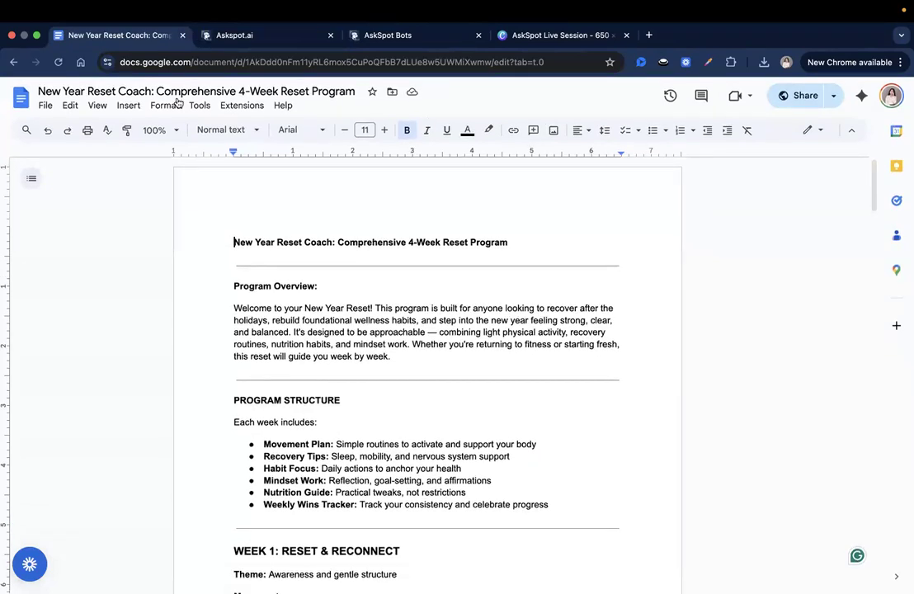
# Select parts of the document title and scroll down through the reset program
pyautogui.click(83, 92)
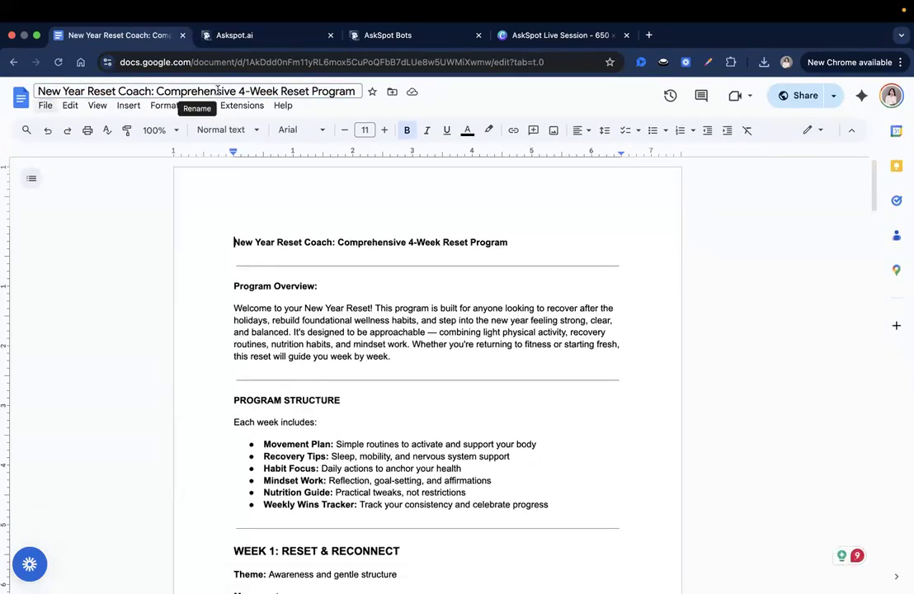
pyautogui.doubleClick(191, 92)
pyautogui.click(294, 91)
pyautogui.click(320, 92)
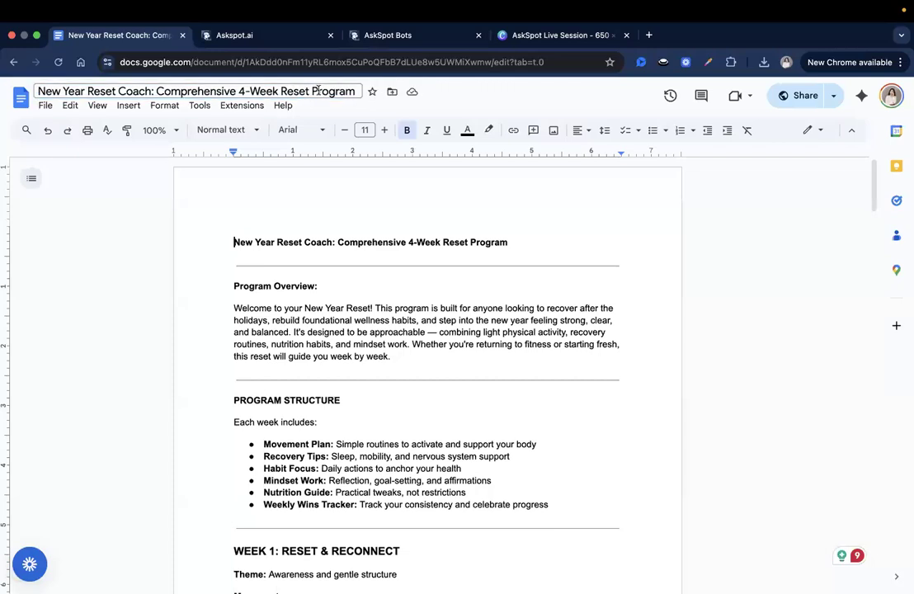
pyautogui.scroll(-2, 371, 272)
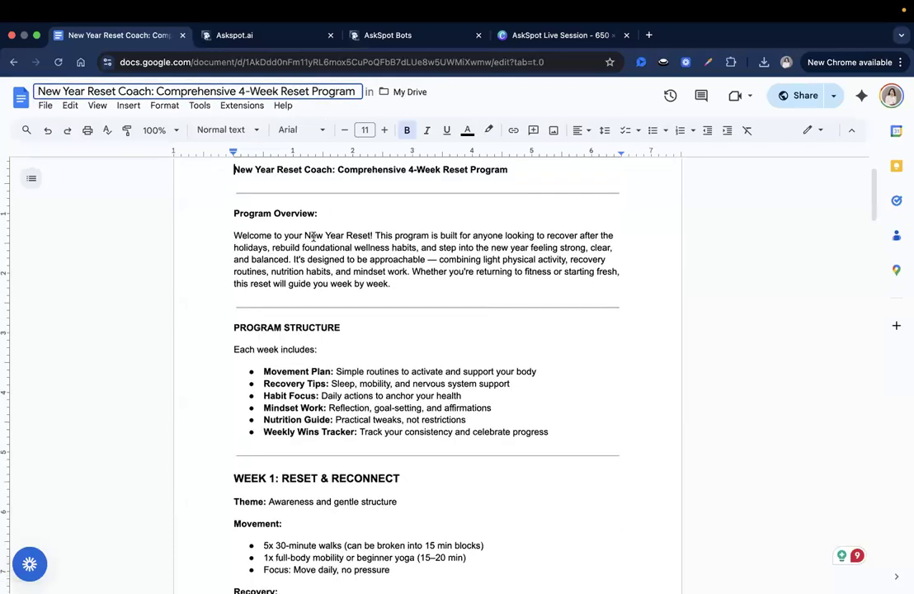
pyautogui.scroll(-3, 314, 236)
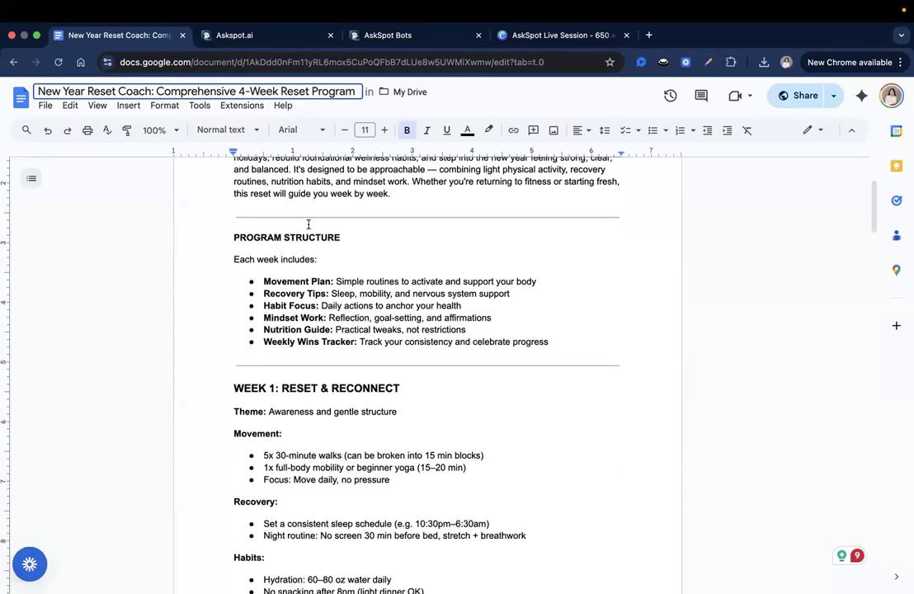
pyautogui.scroll(-4, 310, 226)
pyautogui.moveTo(233, 236); pyautogui.dragTo(401, 237)
pyautogui.scroll(-2, 204, 233)
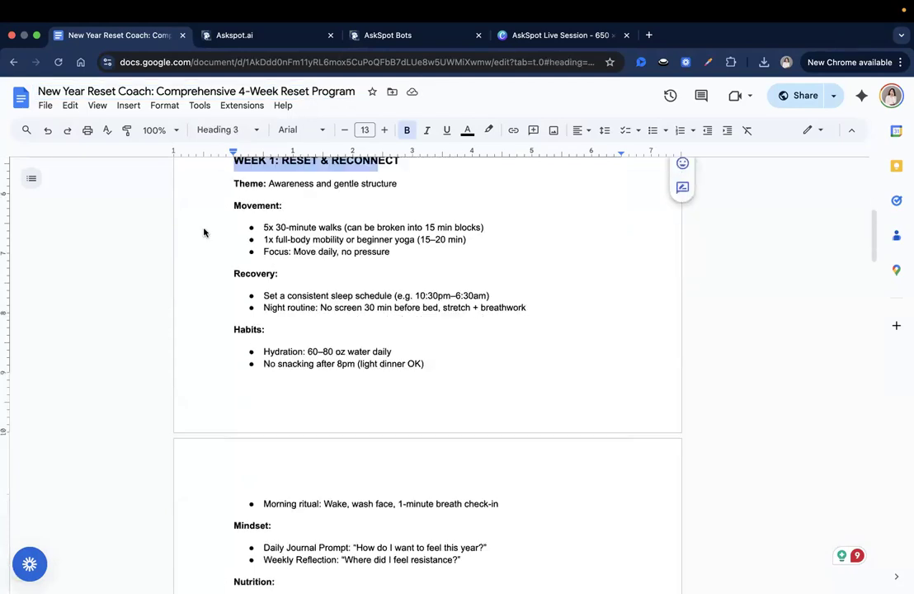
# Use the document outline to jump through the Week 1 to Week 4 and momentum sections
pyautogui.click(31, 178)
pyautogui.click(82, 259)
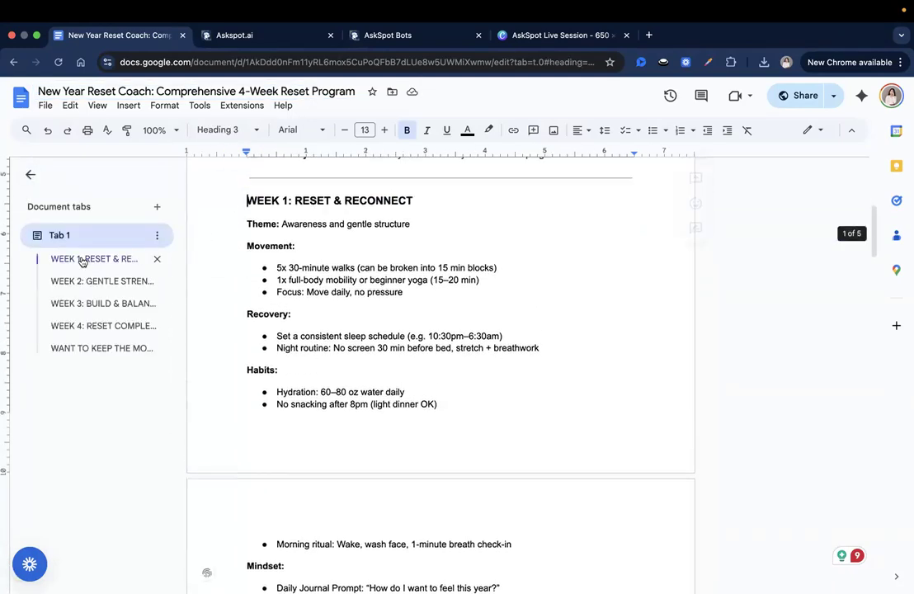
pyautogui.click(90, 282)
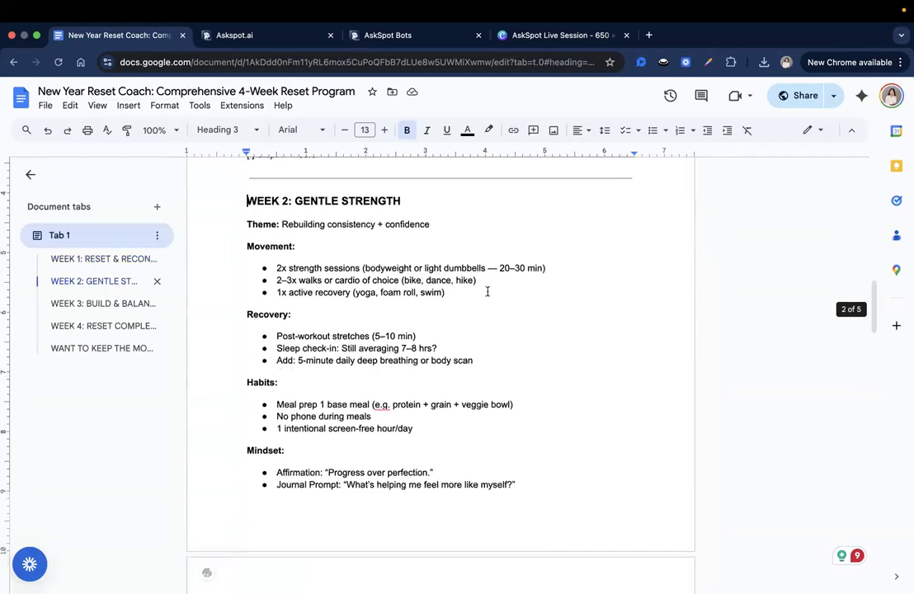
pyautogui.click(94, 307)
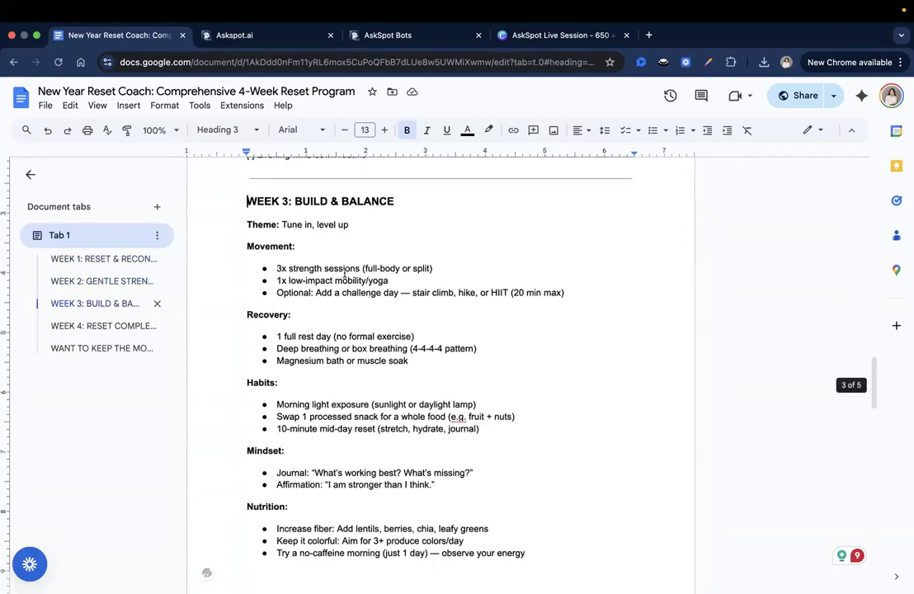
pyautogui.click(112, 326)
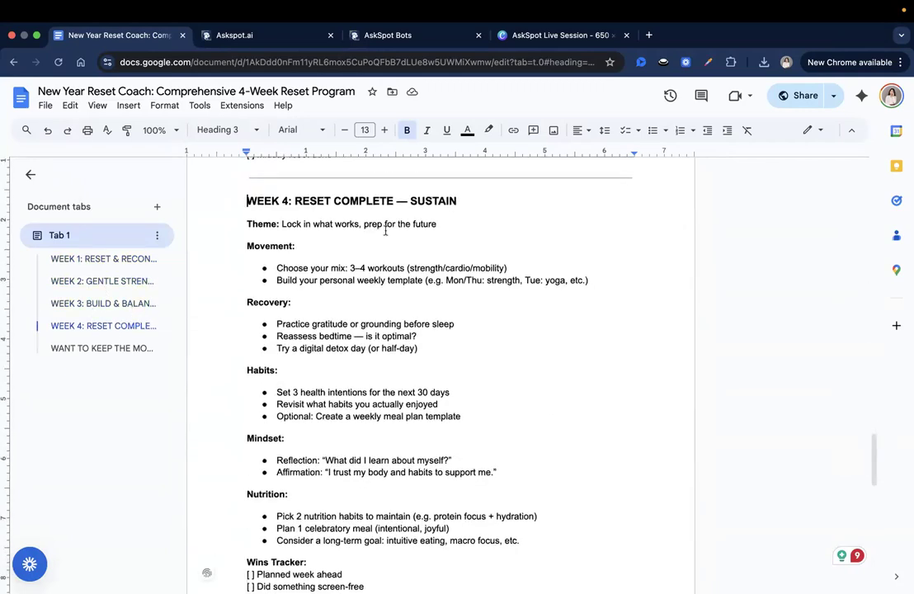
pyautogui.click(92, 348)
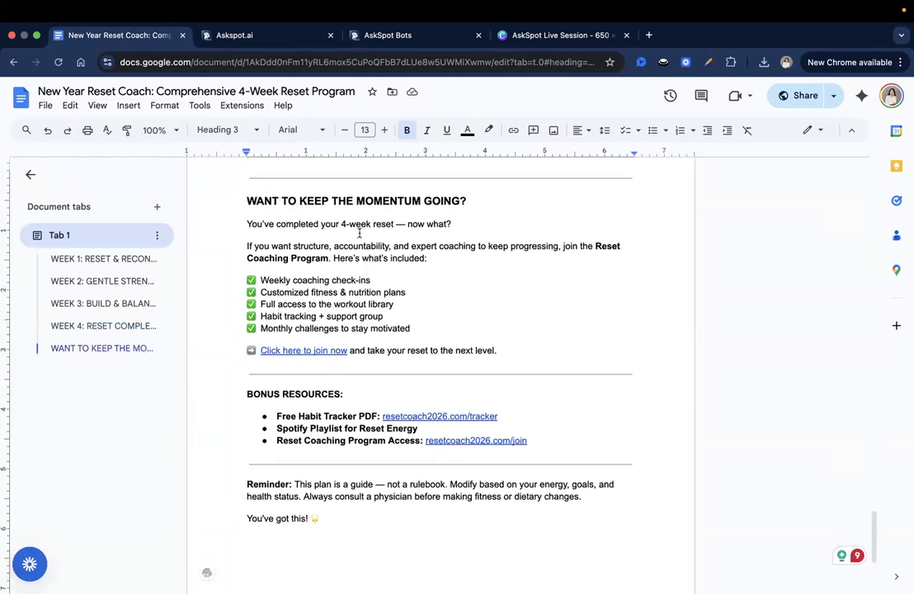
# Highlight and review the 'You've completed your 4-week reset' line, coaching benefits and BONUS RESOURCES heading
pyautogui.click(349, 224)
pyautogui.tripleClick(319, 223)
pyautogui.click(451, 259)
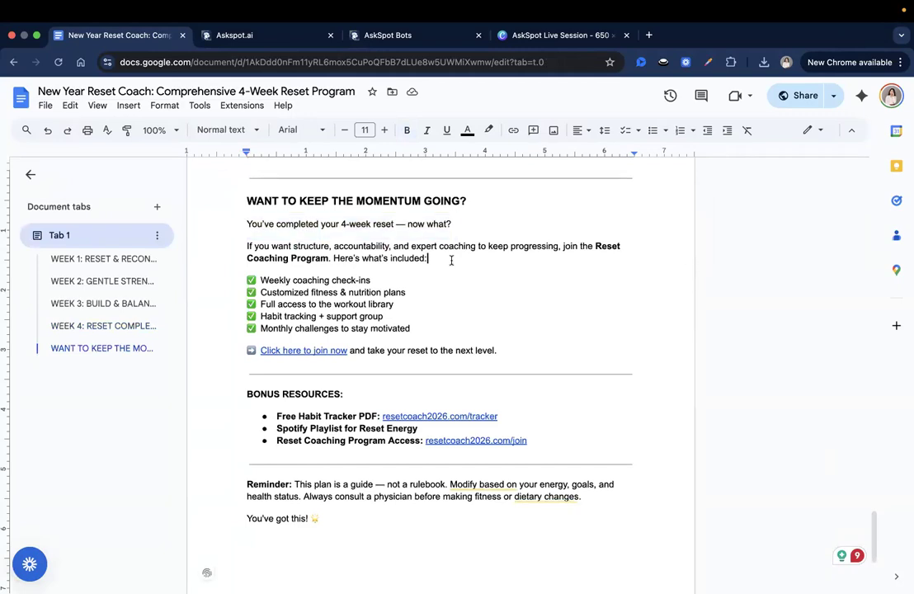
pyautogui.moveTo(373, 292); pyautogui.dragTo(333, 258)
pyautogui.click(367, 291)
pyautogui.moveTo(322, 294); pyautogui.dragTo(317, 304)
pyautogui.click(328, 292)
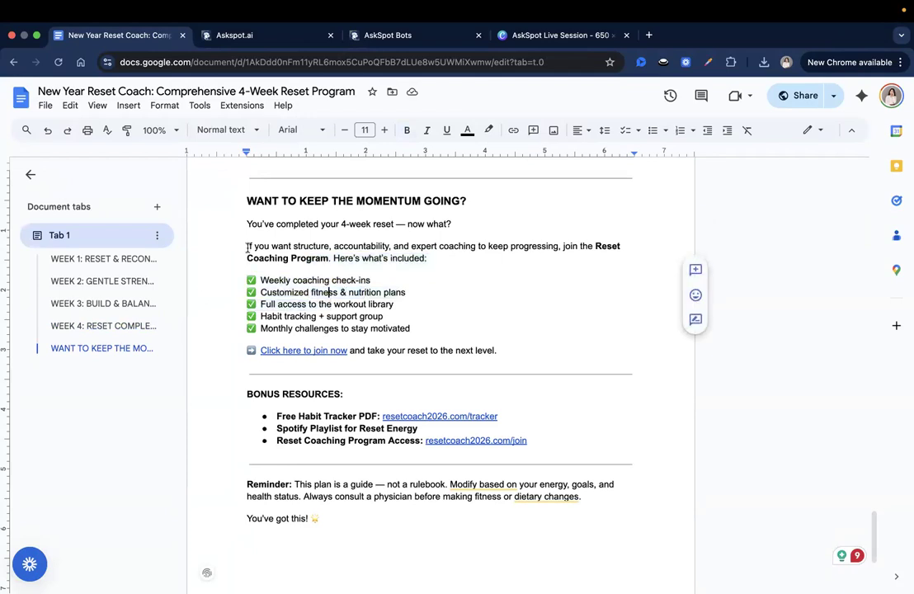
pyautogui.tripleClick(318, 224)
pyautogui.moveTo(247, 246); pyautogui.dragTo(429, 326)
pyautogui.click(429, 327)
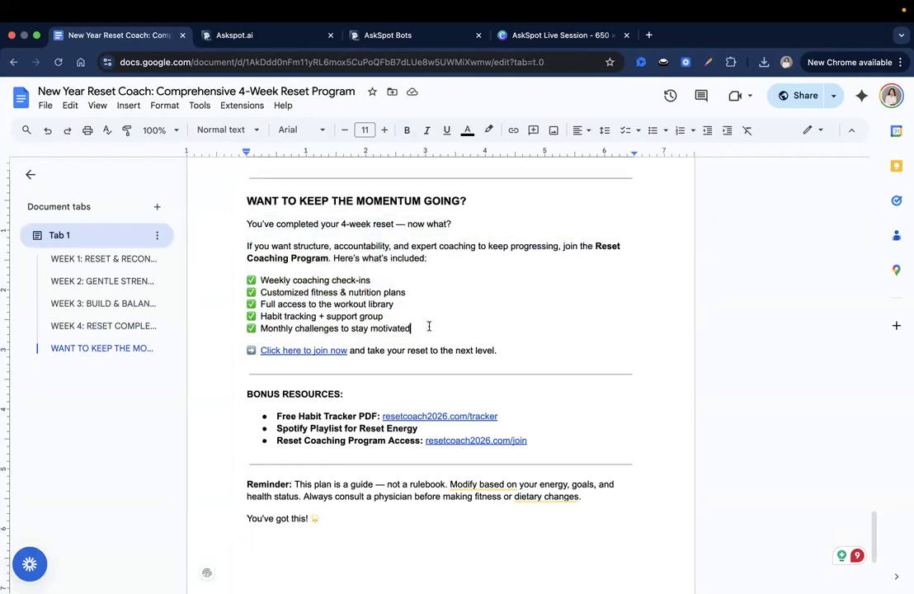
pyautogui.scroll(1, 427, 330)
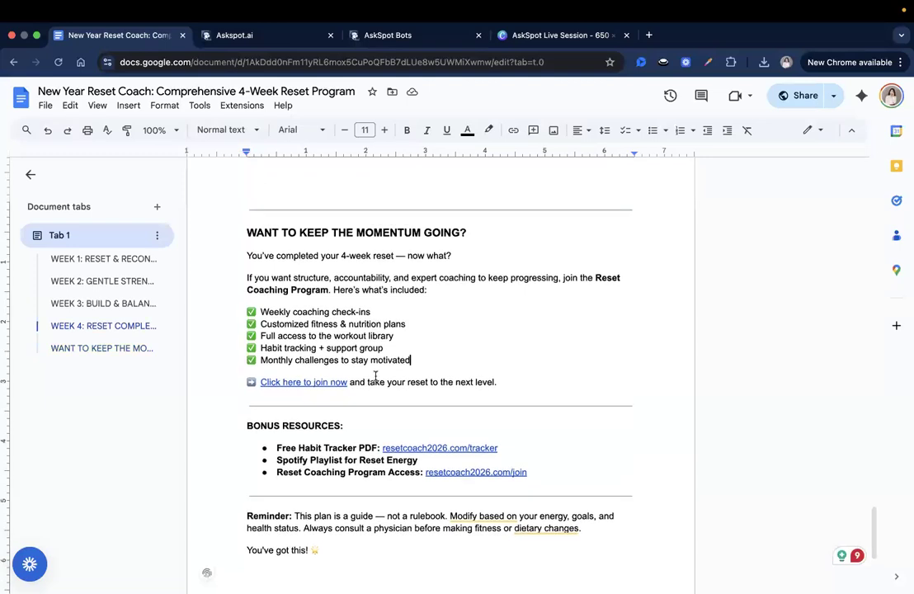
pyautogui.tripleClick(276, 404)
pyautogui.scroll(2, 526, 384)
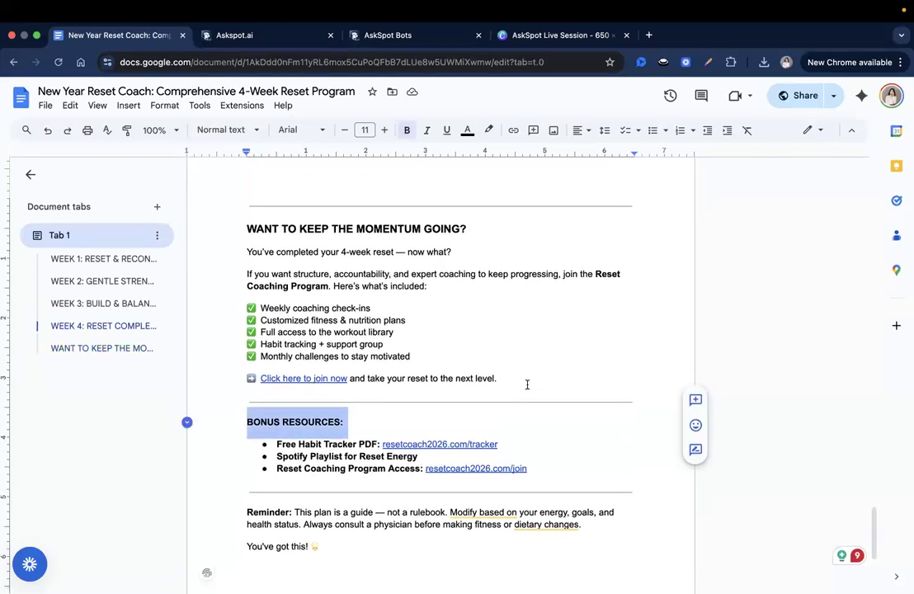
pyautogui.click(527, 385)
pyautogui.scroll(1, 527, 384)
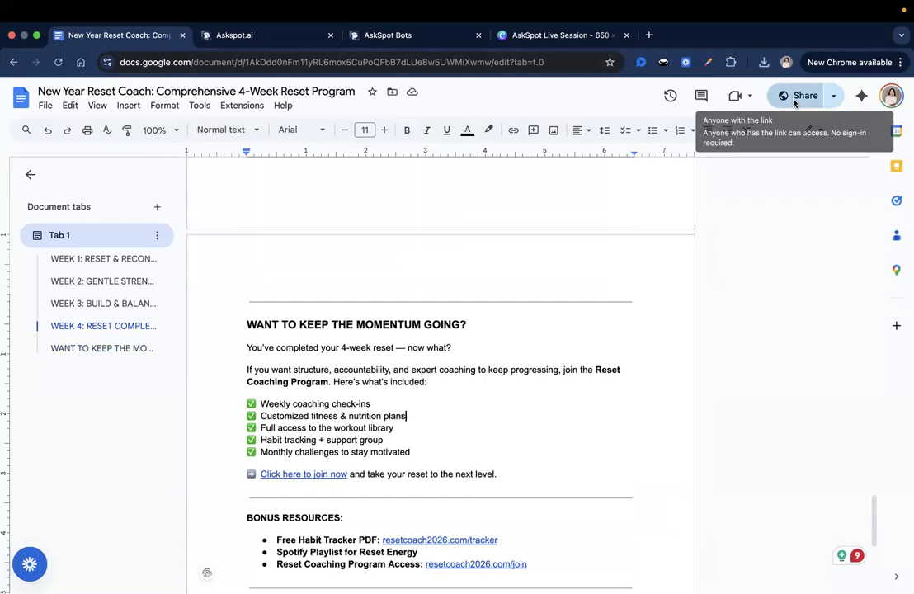
# Copy the document's share link and return to the AskSpot Spotlight tab
pyautogui.click(797, 98)
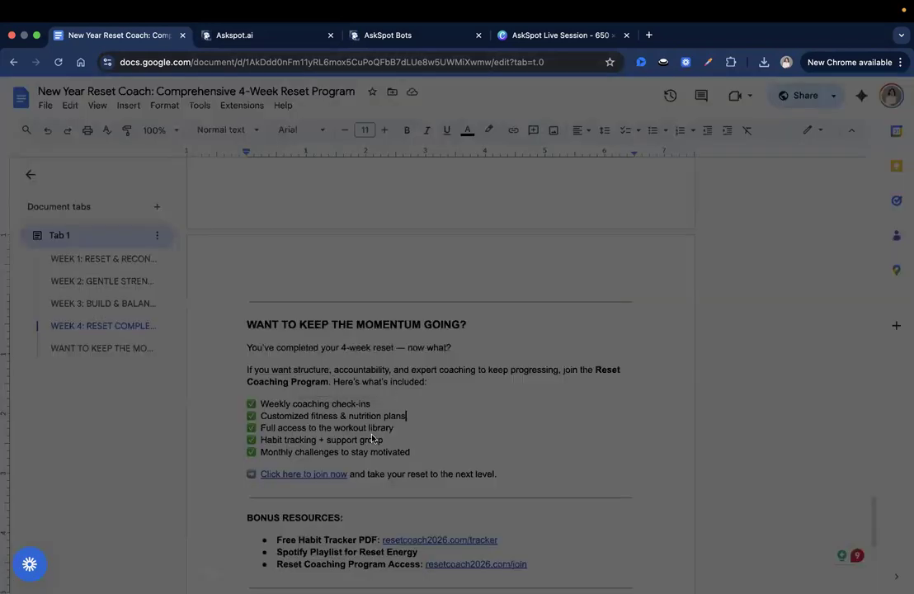
pyautogui.click(342, 445)
pyautogui.click(582, 446)
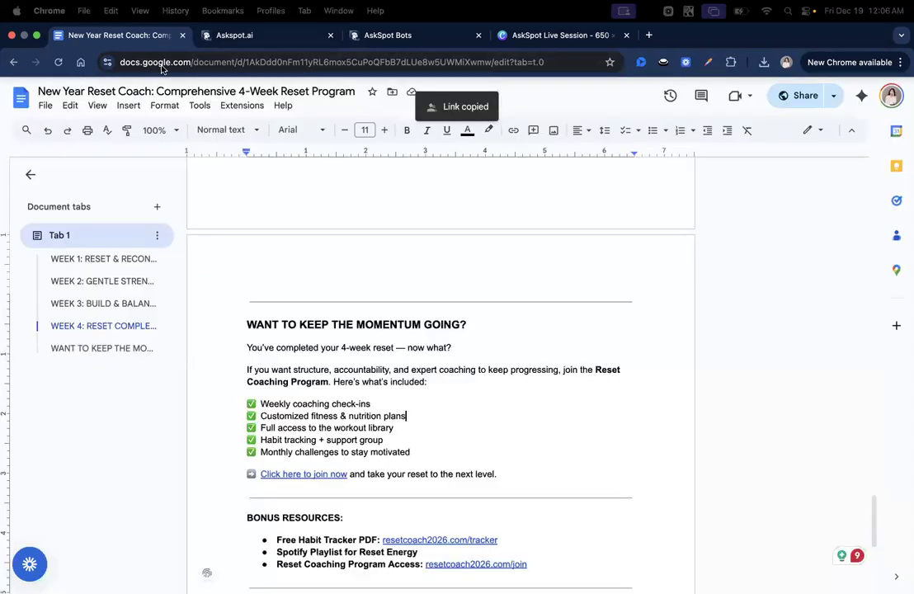
pyautogui.click(271, 11)
pyautogui.click(324, 239)
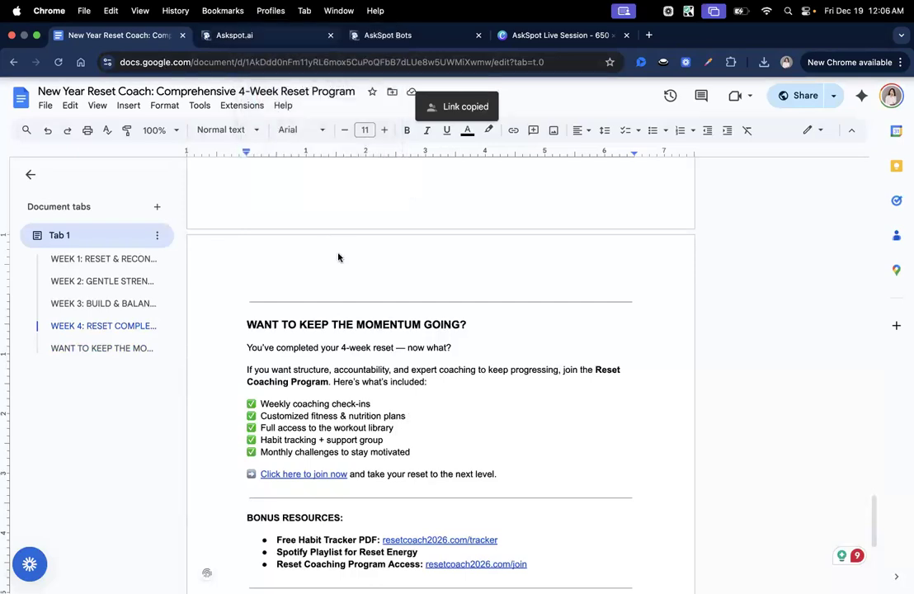
pyautogui.hotkey('ctrl', 'Tab')
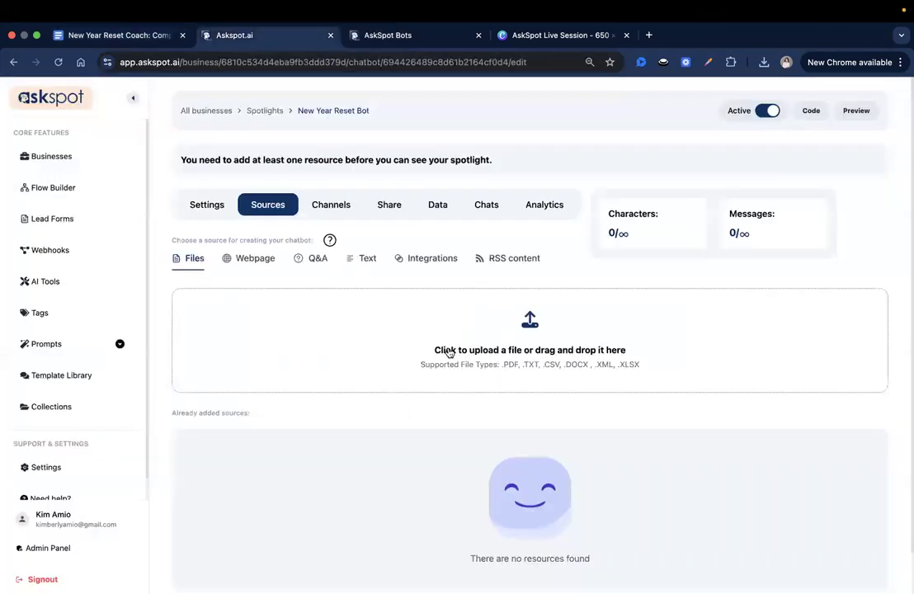
# Add the reset program Google Doc as a source using its share link
pyautogui.click(426, 258)
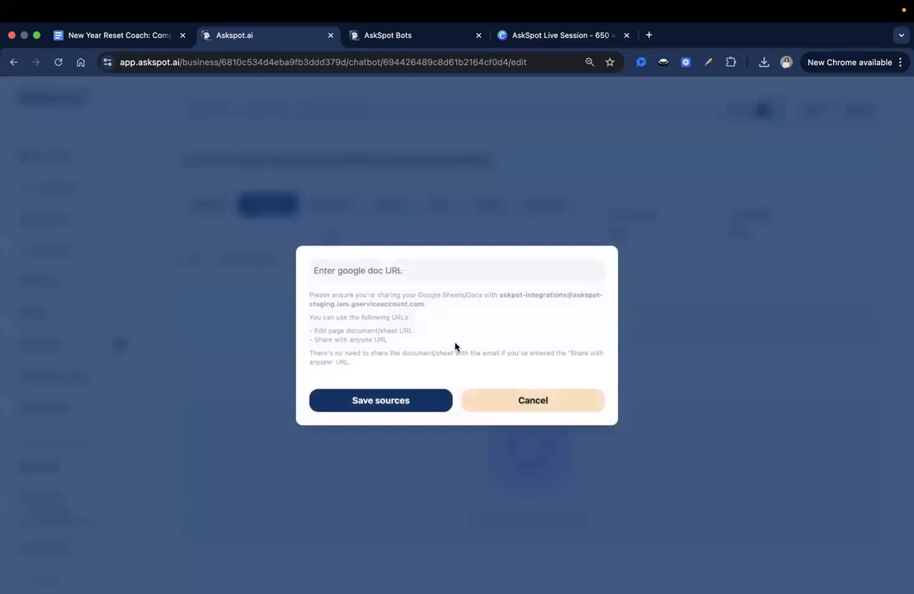
pyautogui.press('super+v')
pyautogui.click(410, 402)
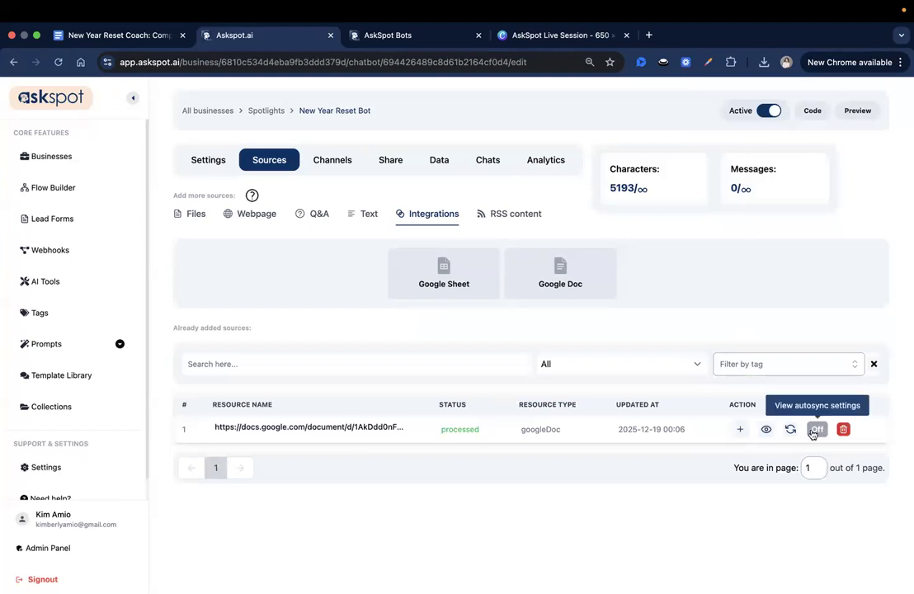
# Turn autosync on for the Google Doc source, syncing every week
pyautogui.click(814, 431)
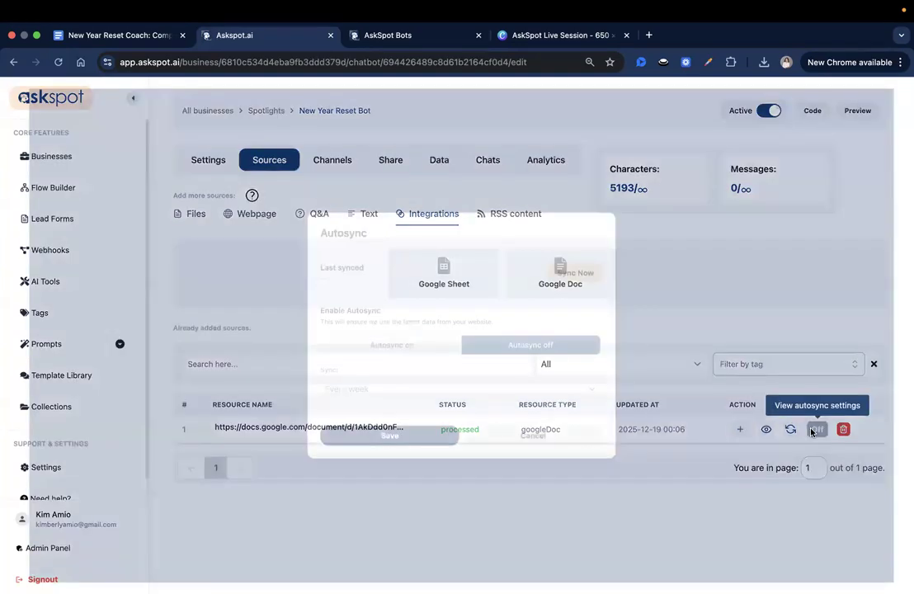
pyautogui.click(377, 344)
pyautogui.click(471, 396)
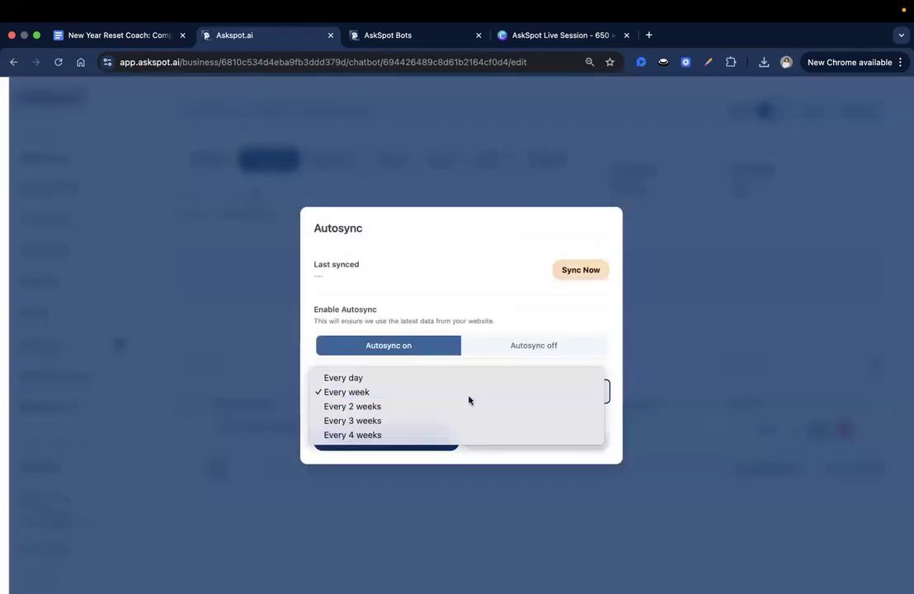
pyautogui.click(469, 399)
pyautogui.click(386, 441)
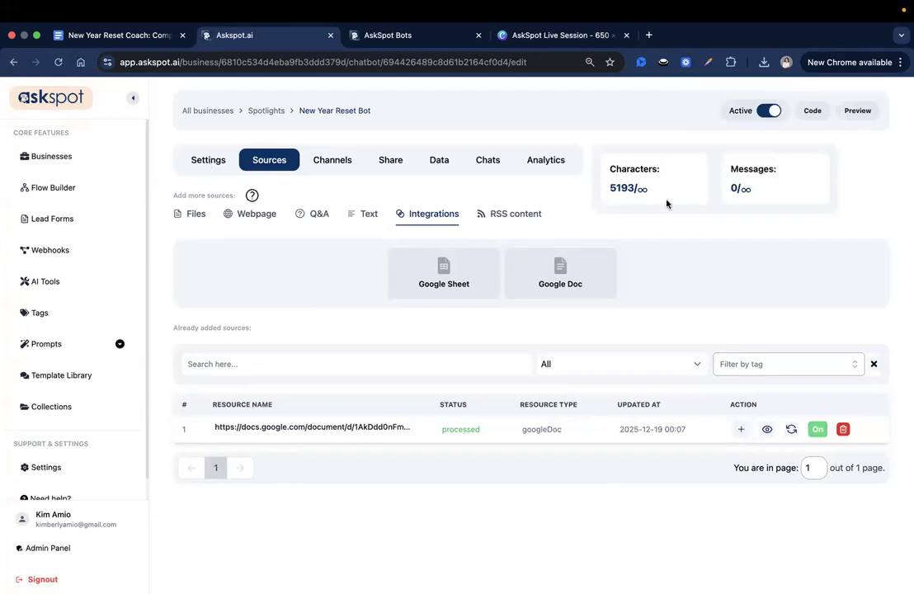
pyautogui.click(194, 165)
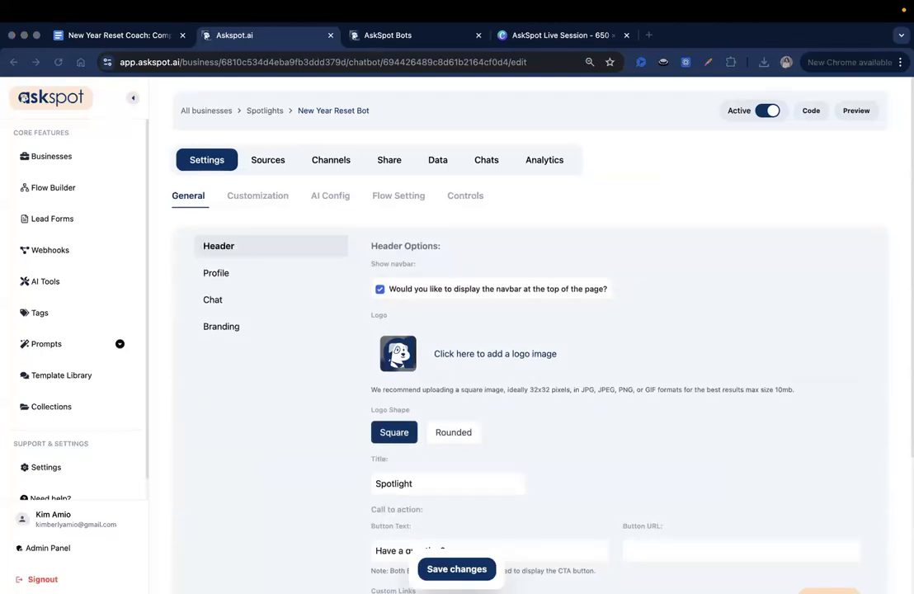
# Set the Spotlight header title to 'New Year Reset Coach'
pyautogui.scroll(-2, 503, 309)
pyautogui.scroll(-5, 502, 309)
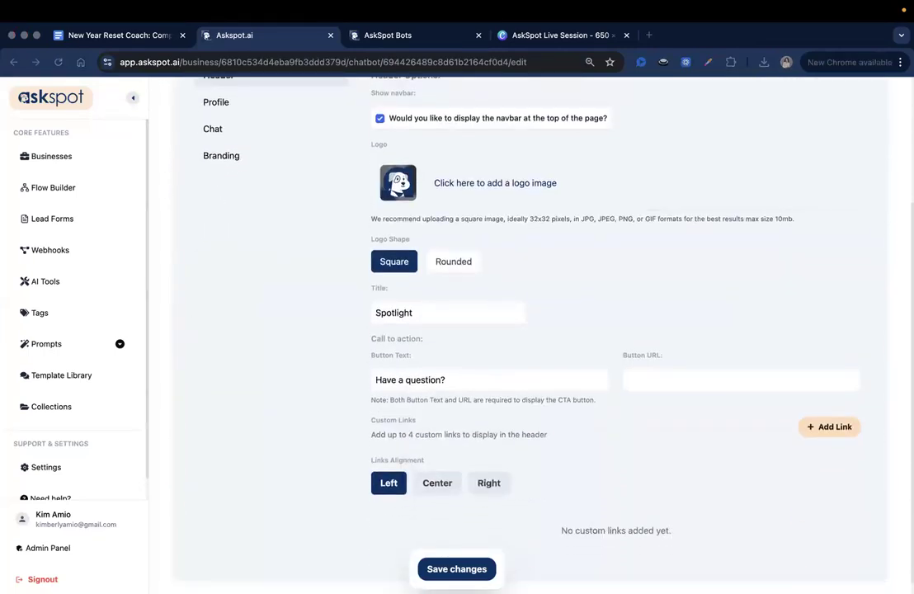
pyautogui.doubleClick(430, 319)
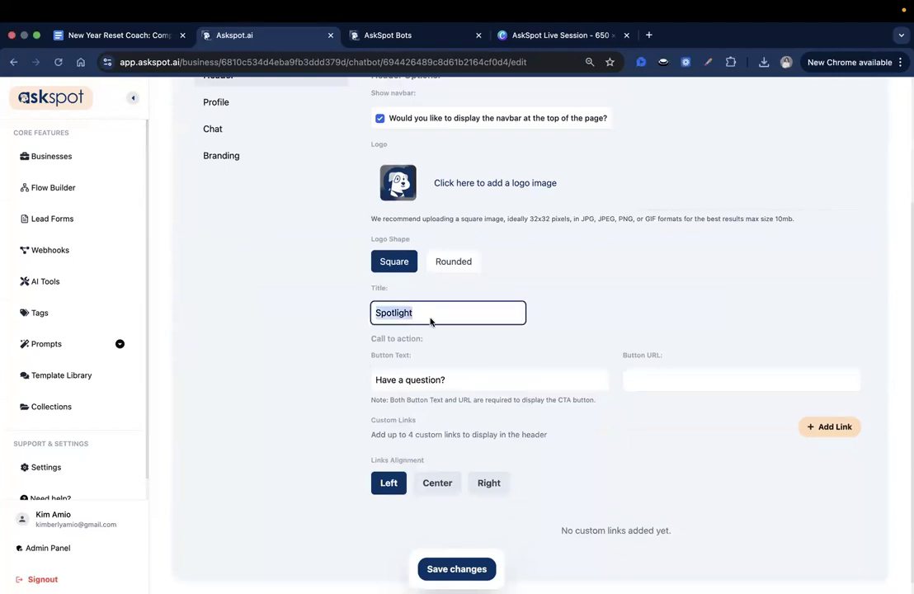
pyautogui.press('super+v')
pyautogui.click(554, 373)
pyautogui.click(547, 339)
pyautogui.scroll(-1, 547, 339)
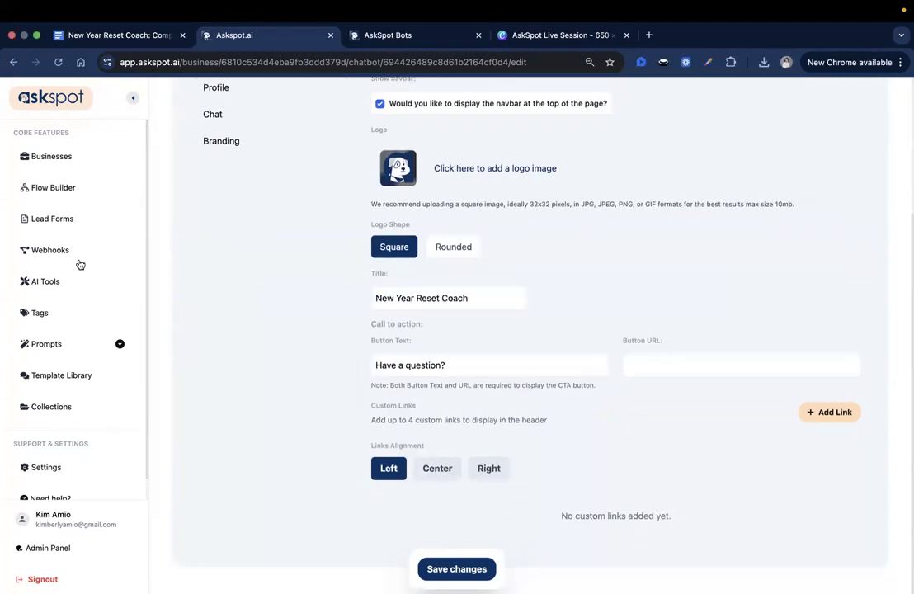
pyautogui.tripleClick(484, 361)
pyautogui.press('super+v')
pyautogui.press('super+Tab')
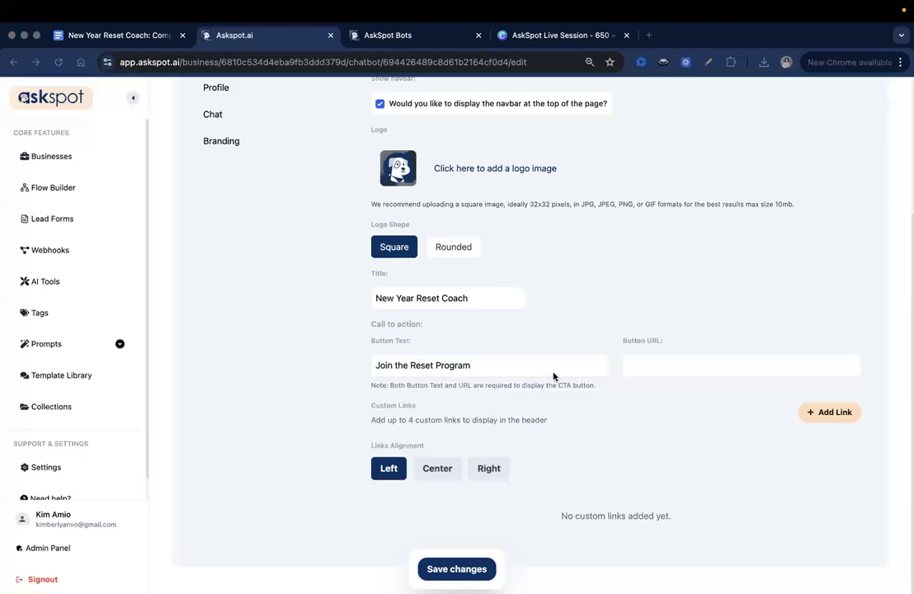
pyautogui.click(656, 372)
pyautogui.press('super+v')
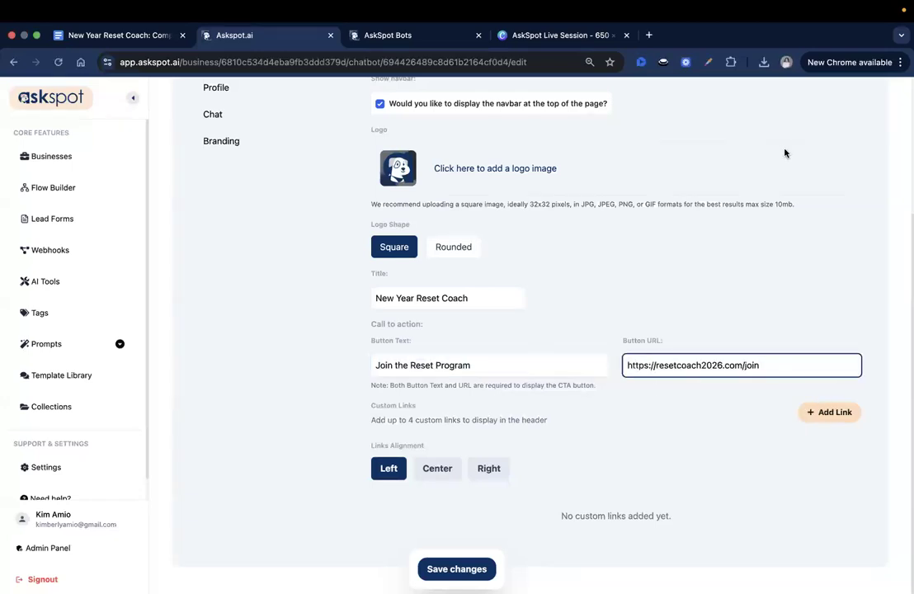
pyautogui.click(443, 333)
pyautogui.doubleClick(425, 343)
pyautogui.click(430, 346)
pyautogui.click(429, 374)
pyautogui.click(602, 340)
pyautogui.moveTo(602, 341); pyautogui.dragTo(679, 340)
pyautogui.click(677, 341)
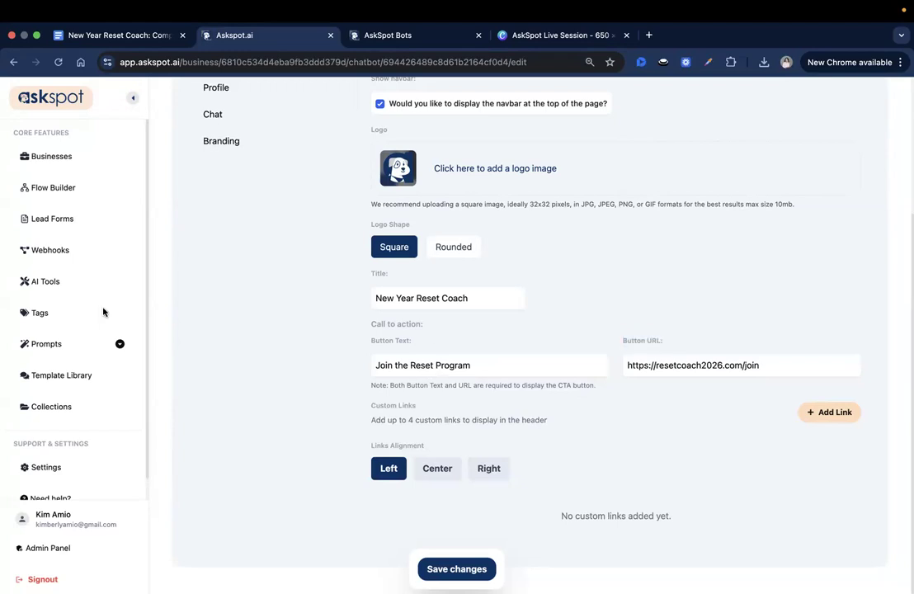
# Discard the extra custom links, re-enter the join URL for the button, and save the header
pyautogui.click(810, 419)
pyautogui.click(811, 418)
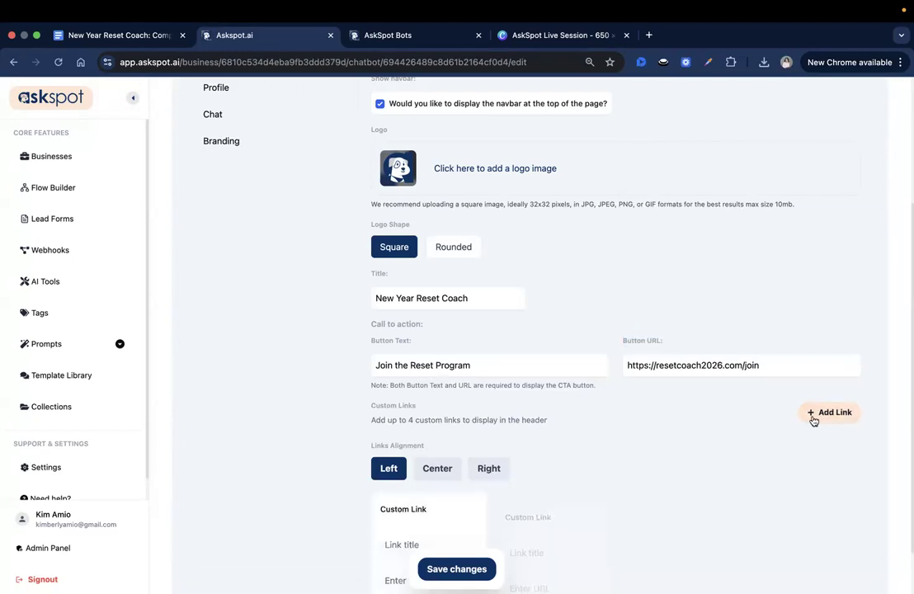
pyautogui.click(813, 417)
pyautogui.click(813, 417)
pyautogui.scroll(-2, 555, 390)
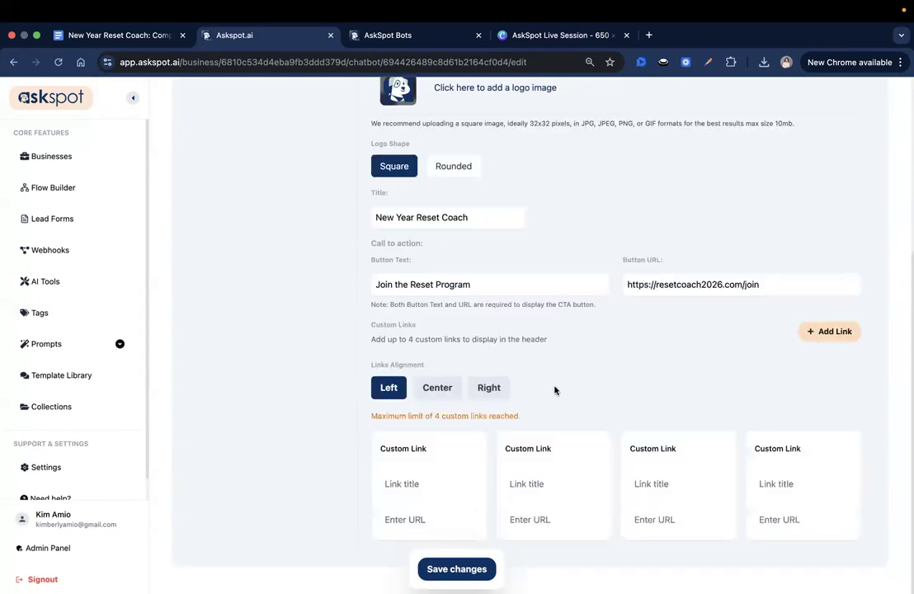
pyautogui.click(451, 488)
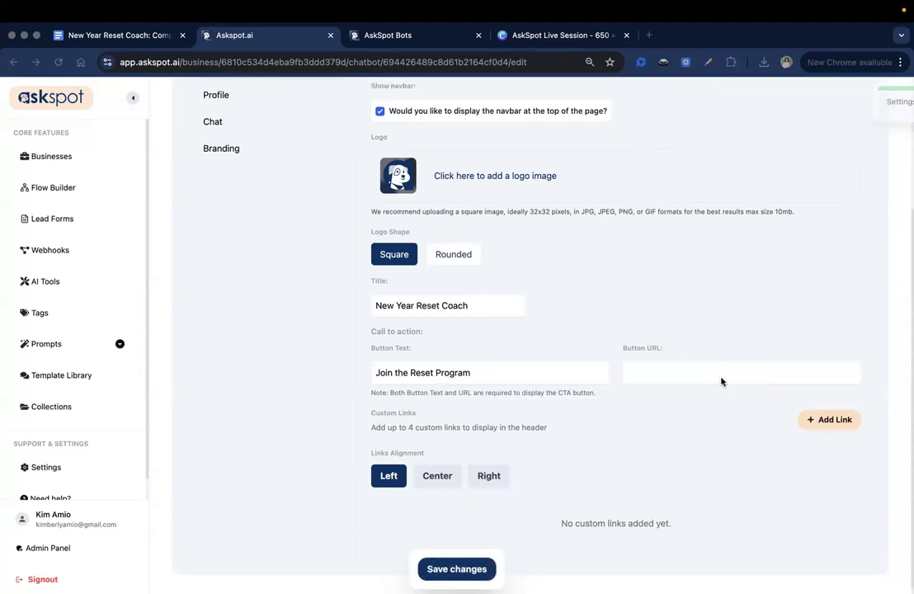
pyautogui.click(695, 371)
pyautogui.write('https://resetcoach2026.com/join')
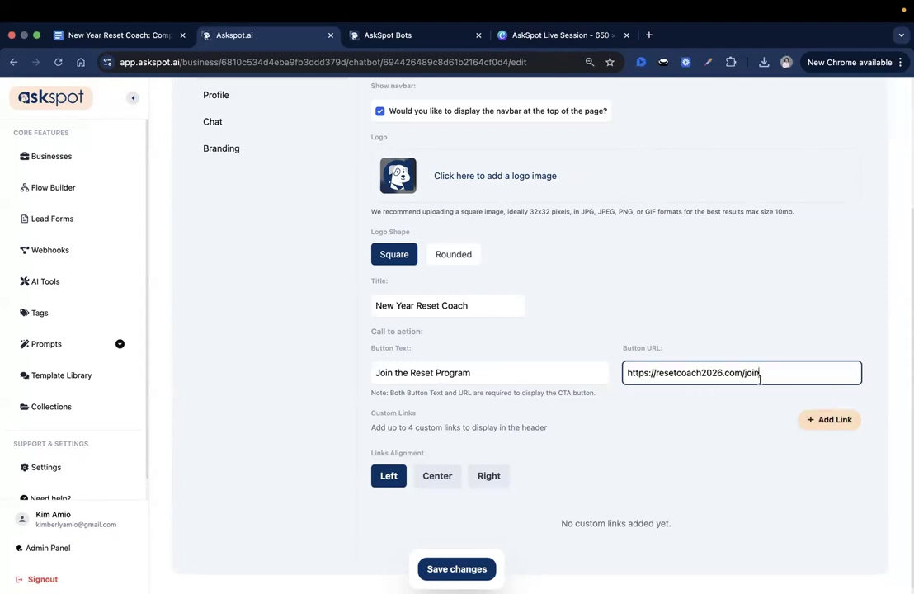
pyautogui.click(493, 566)
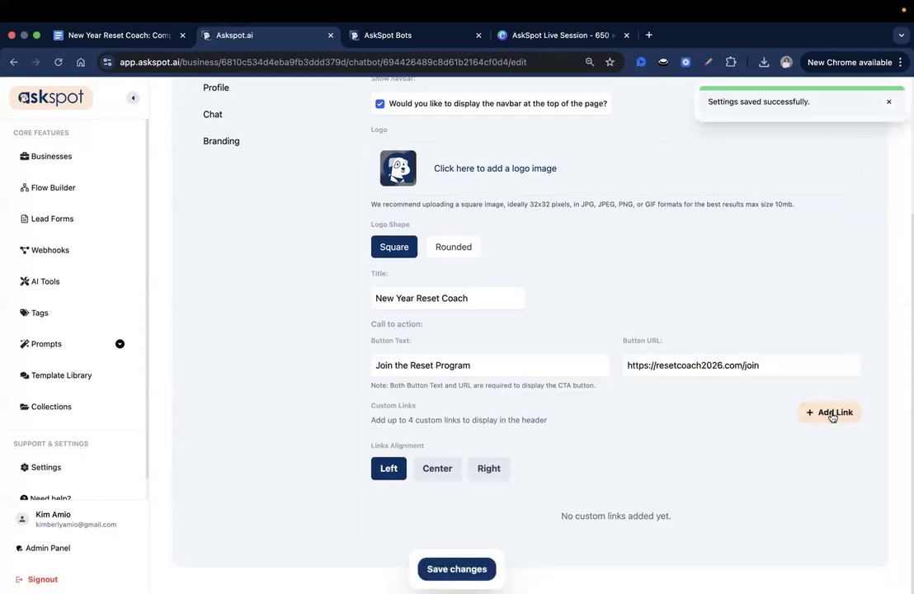
# Add header links 'Blog' and 'Free Habit Tracker' with their URLs
pyautogui.click(835, 412)
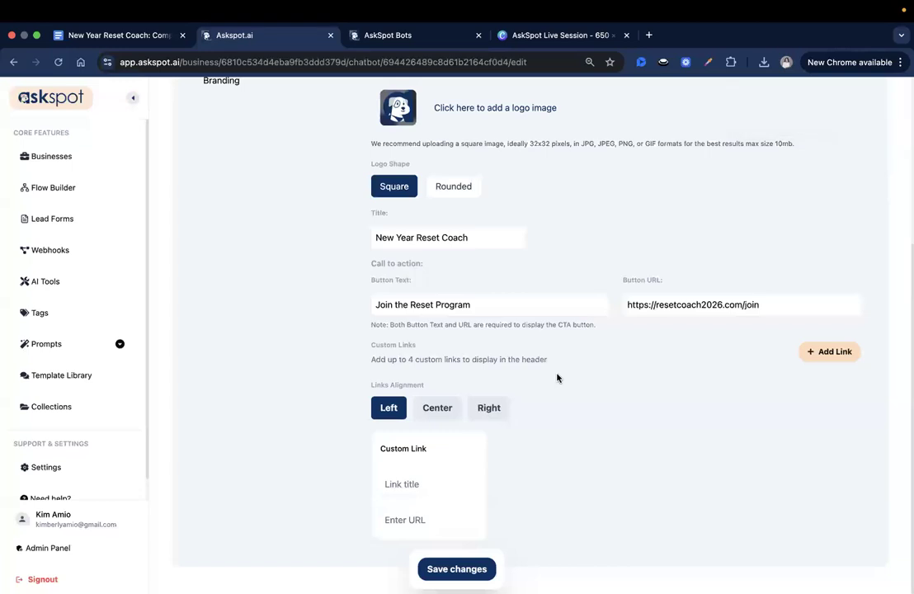
pyautogui.click(421, 485)
pyautogui.write('Blog')
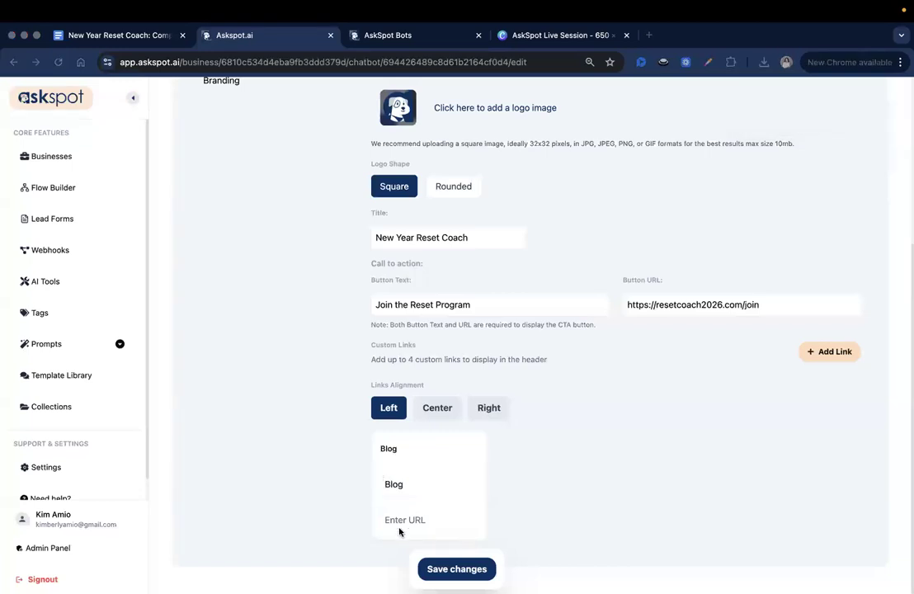
pyautogui.click(387, 519)
pyautogui.write('https://resetcoach2026.com/join')
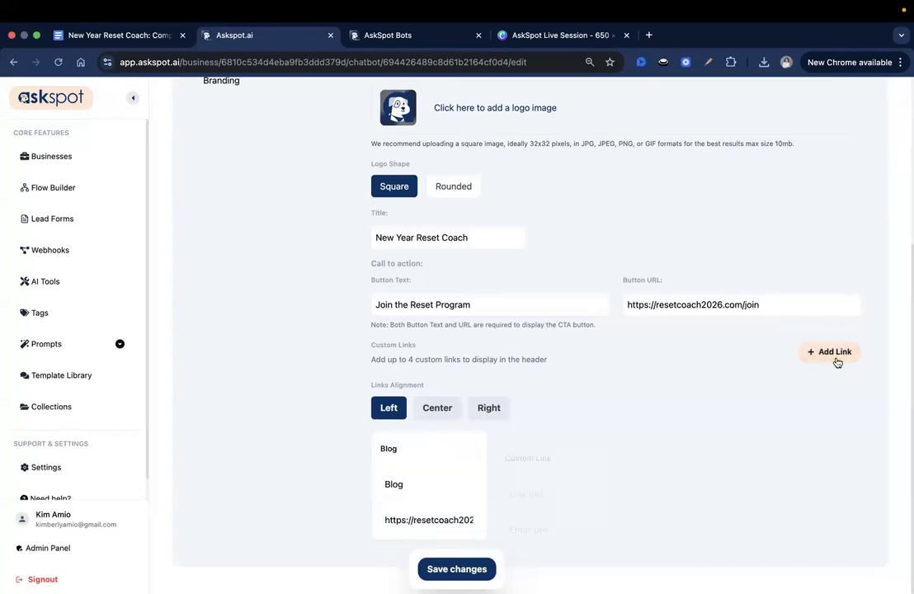
pyautogui.click(834, 351)
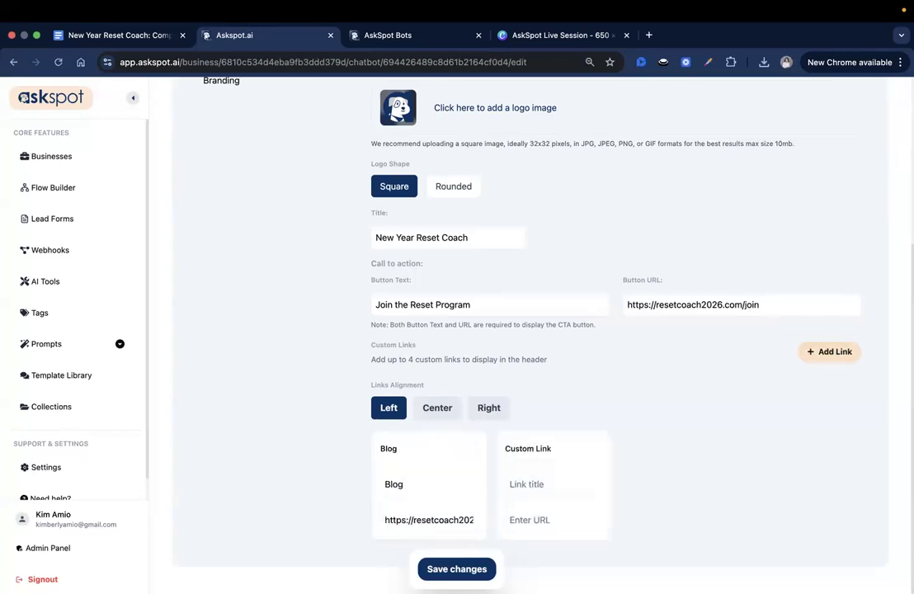
pyautogui.click(536, 484)
pyautogui.write('Free Habit Tracker')
pyautogui.press('super+Tab')
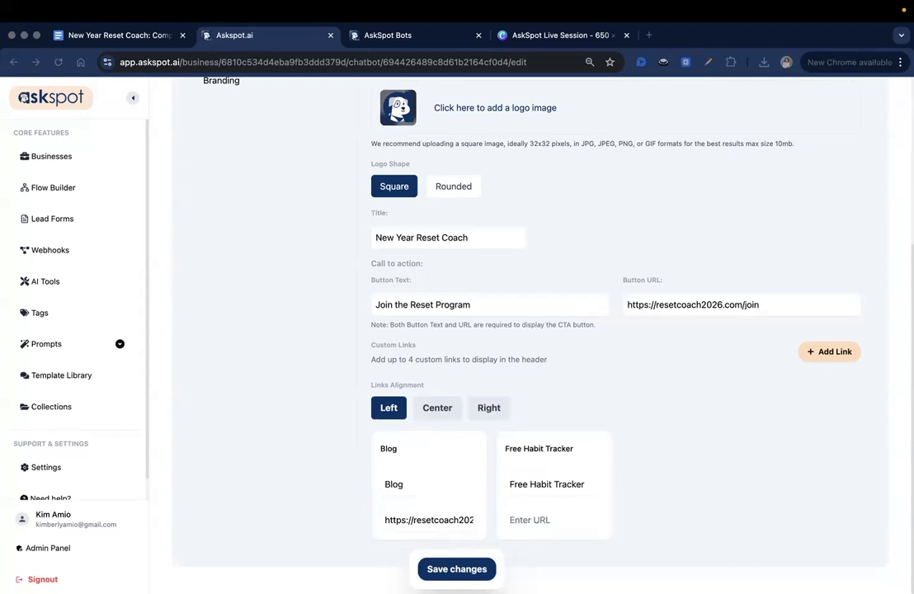
pyautogui.press('super+Tab')
pyautogui.press('Tab')
pyautogui.write('https://resetcoach2026.com/tracker')
# Add a third header link 'Meet Your Coach' pointing to the about-page URL
pyautogui.click(834, 351)
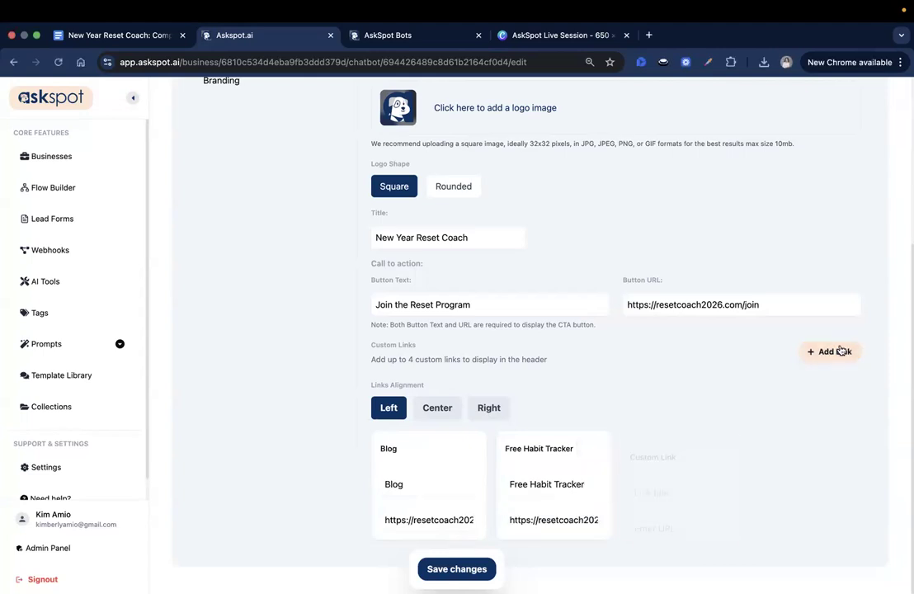
pyautogui.press('super+Tab')
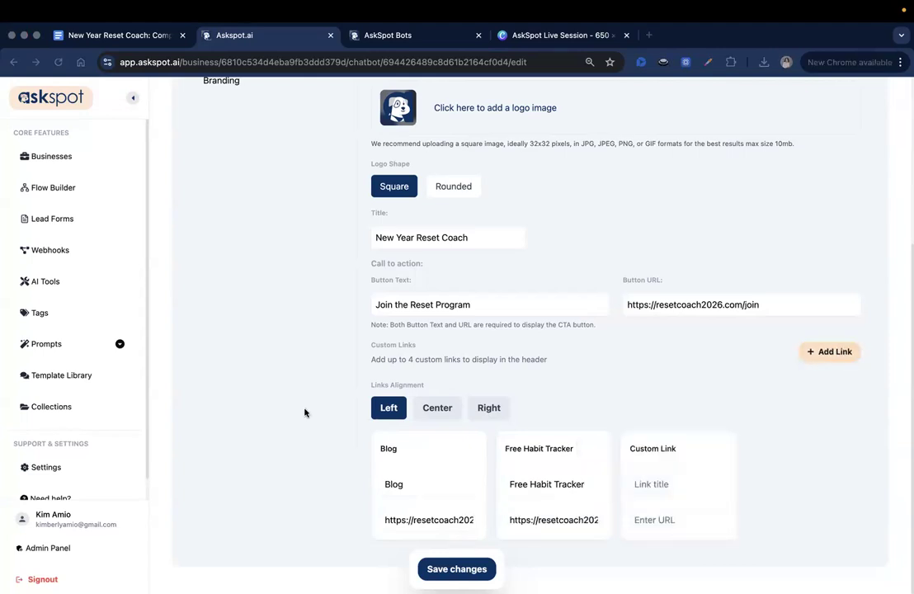
pyautogui.press('super+Tab')
pyautogui.click(698, 483)
pyautogui.write('Meet Your Coach')
pyautogui.press('super+Tab')
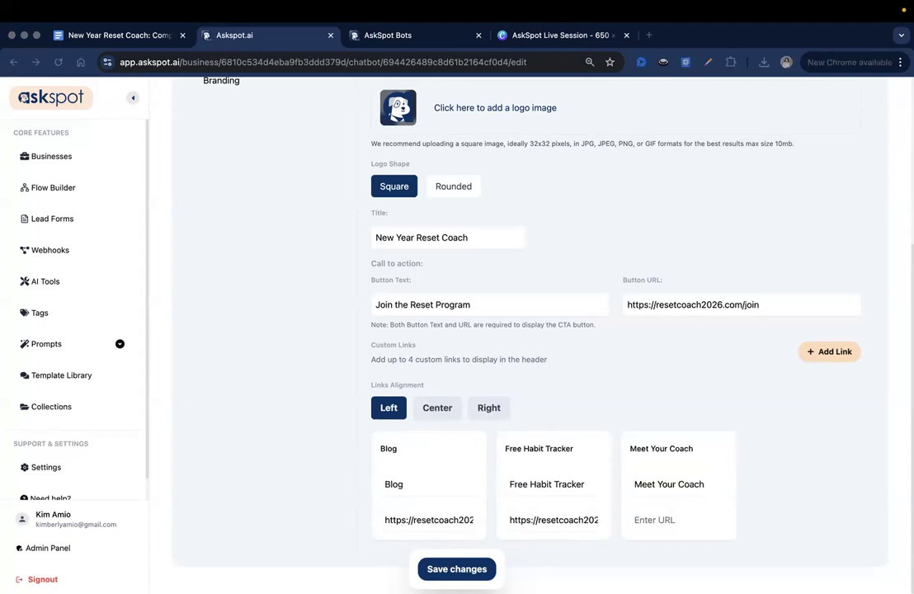
pyautogui.press('super+Tab')
pyautogui.click(668, 521)
pyautogui.write('https://resetcoach2026.com/about')
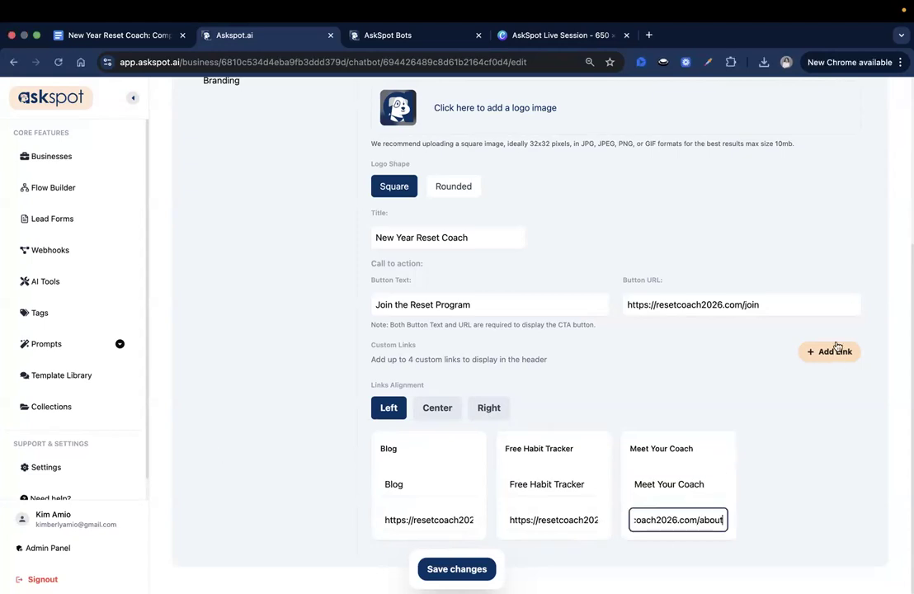
# Add a fourth header link 'Contact' with the contact page URL and save the settings
pyautogui.click(835, 351)
pyautogui.scroll(-1, 74, 353)
pyautogui.press('super+Tab')
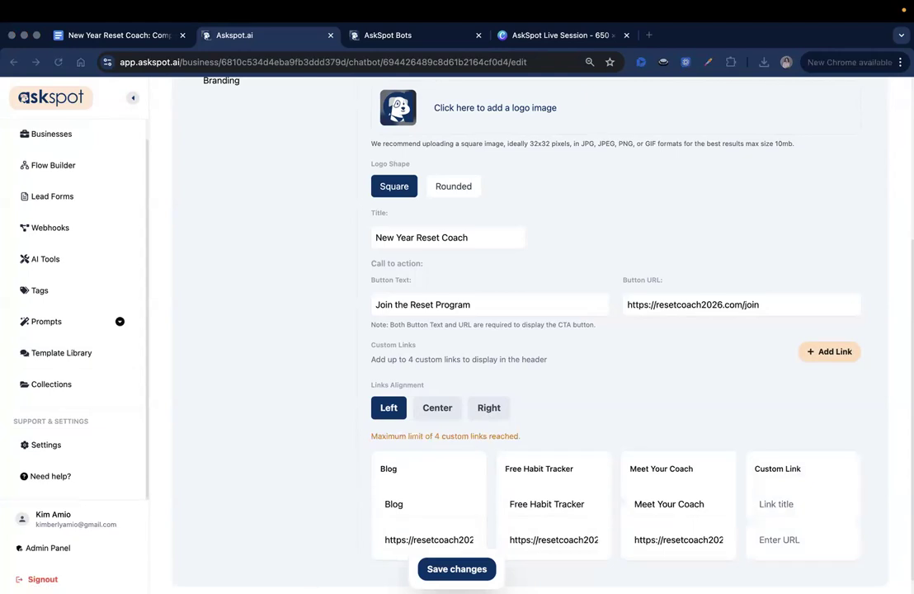
pyautogui.click(805, 502)
pyautogui.write('Contact')
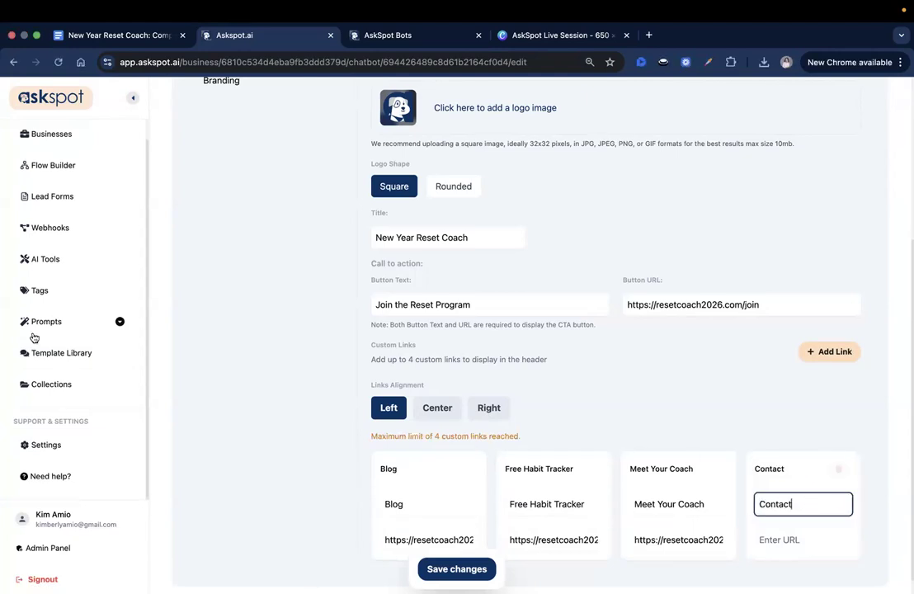
pyautogui.press('super+Tab')
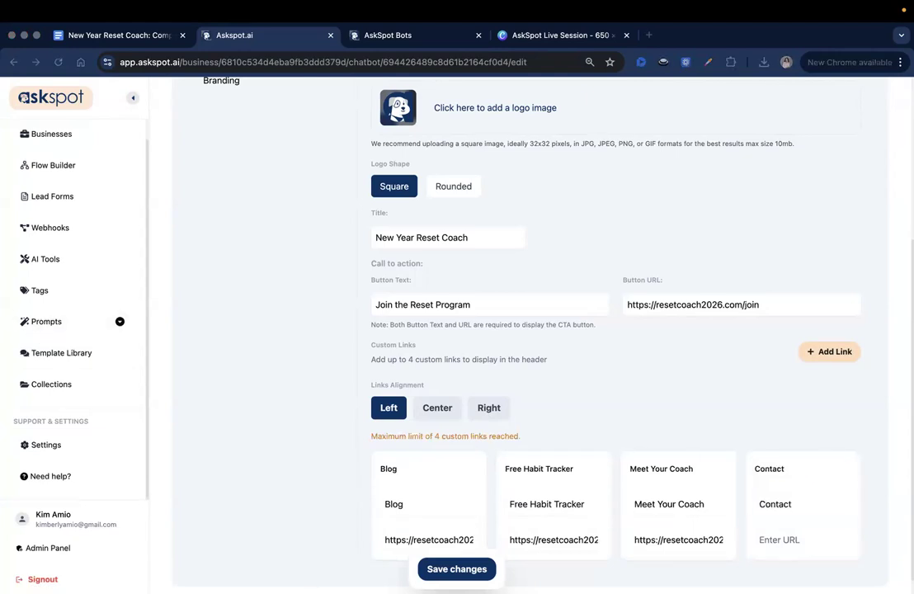
pyautogui.press('super+Tab')
pyautogui.click(789, 540)
pyautogui.write('https://resetcoach2026.com/contact')
pyautogui.scroll(6, 685, 402)
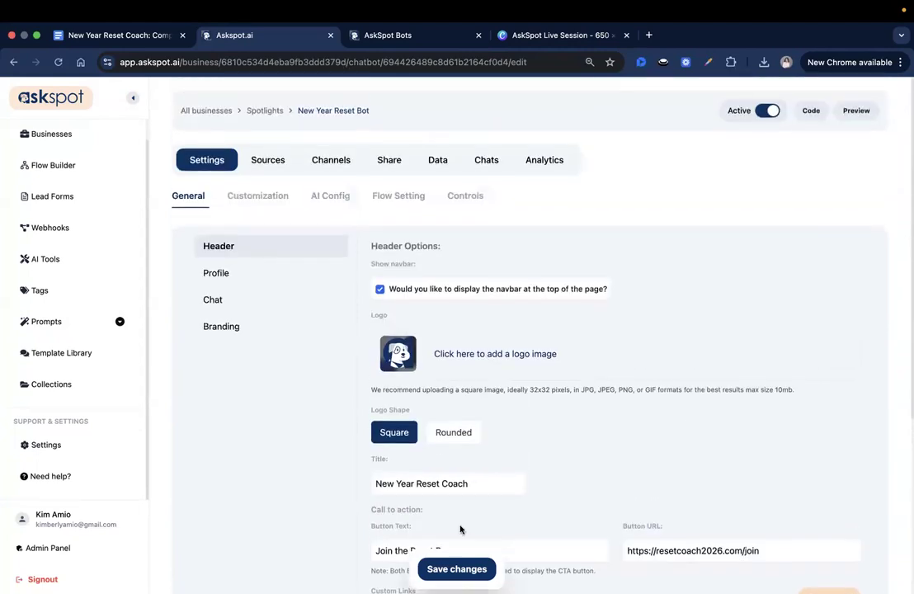
pyautogui.press('super+s')
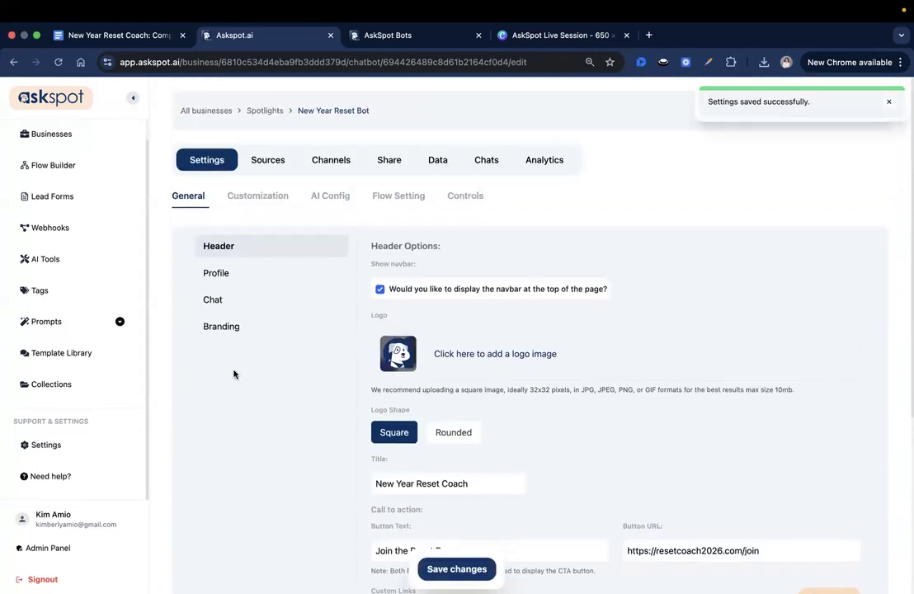
pyautogui.click(282, 275)
pyautogui.press('super+Tab')
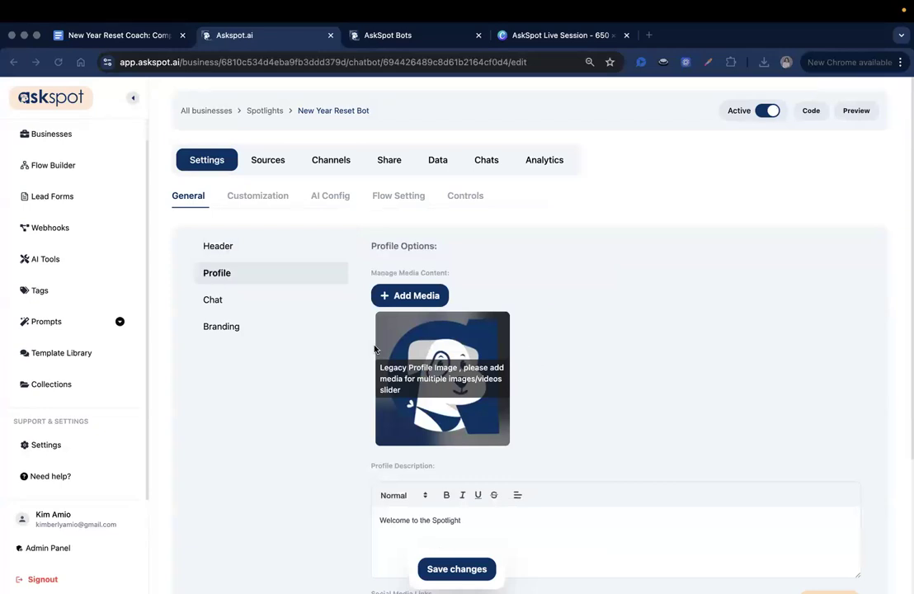
pyautogui.scroll(-2, 513, 326)
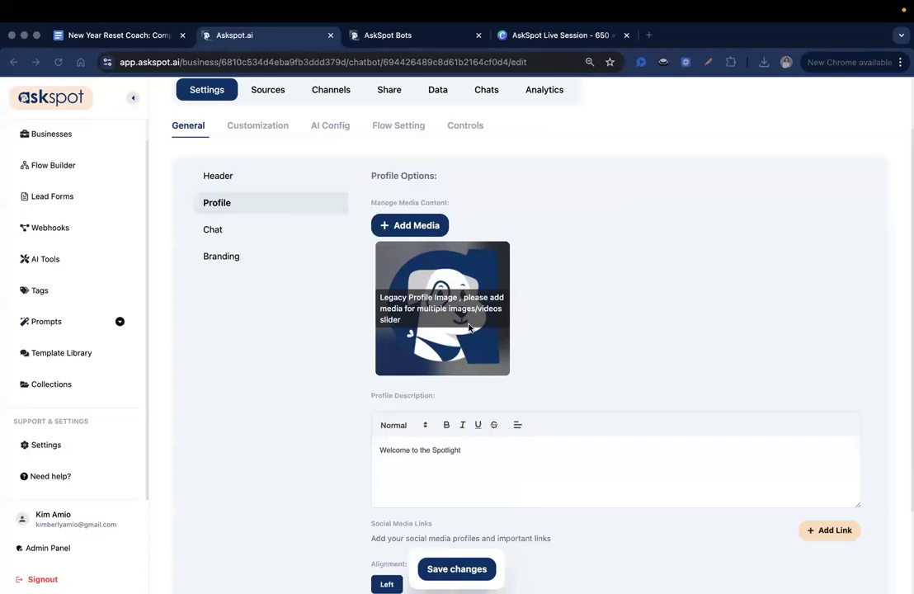
pyautogui.click(407, 226)
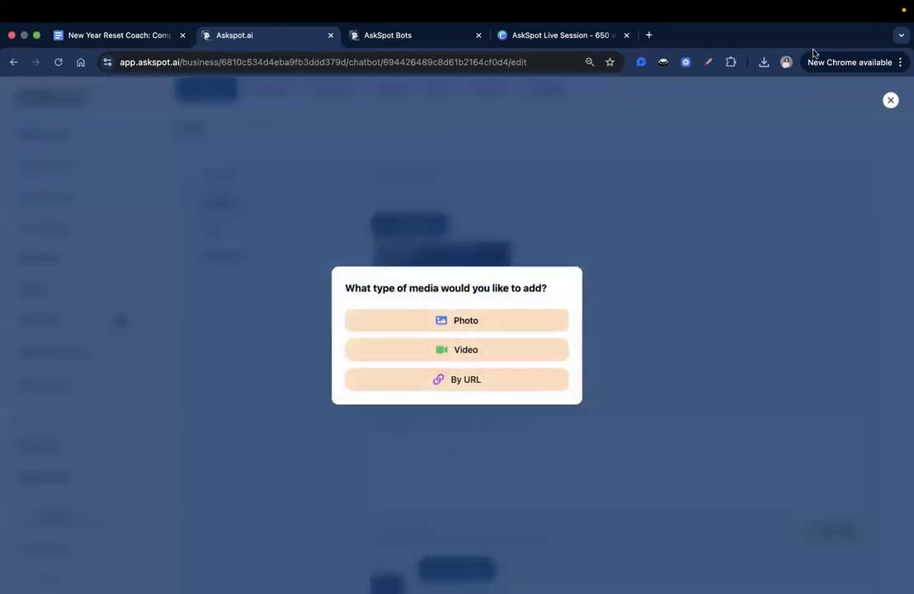
pyautogui.click(890, 100)
pyautogui.moveTo(476, 463); pyautogui.dragTo(536, 351)
pyautogui.scroll(-1, 394, 345)
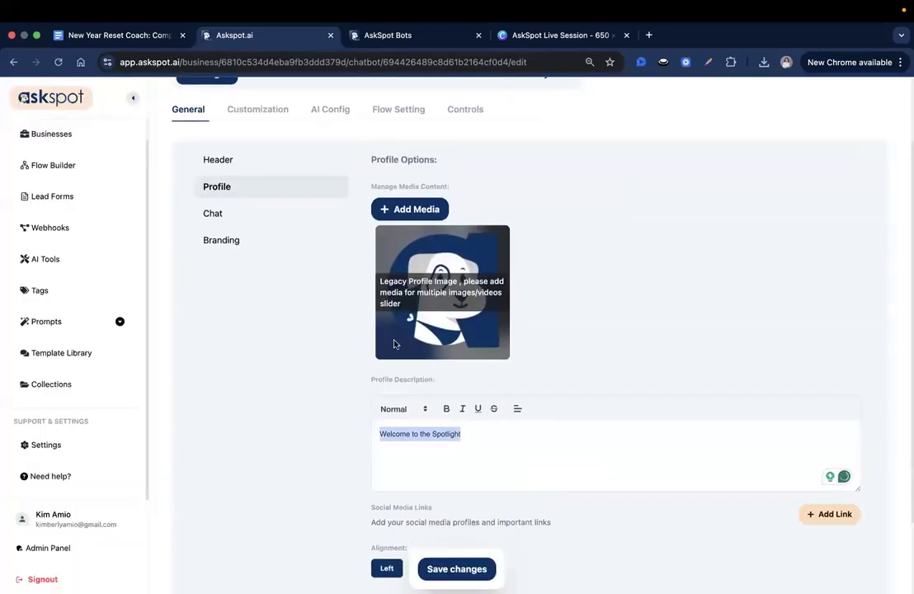
# Add New Year Reset Coach.png as a photo, crop it toward the bottom, and upload it
pyautogui.click(407, 208)
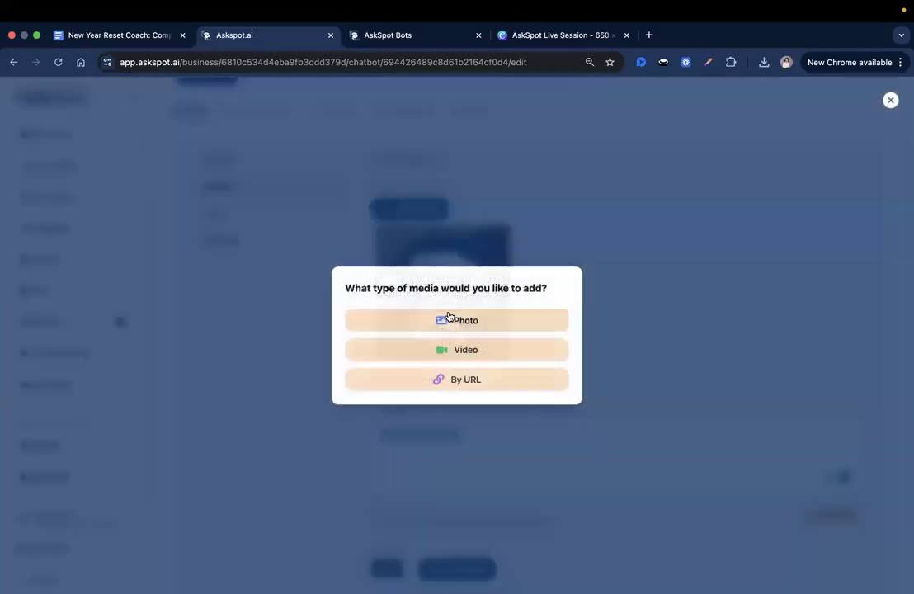
pyautogui.click(450, 326)
pyautogui.click(367, 263)
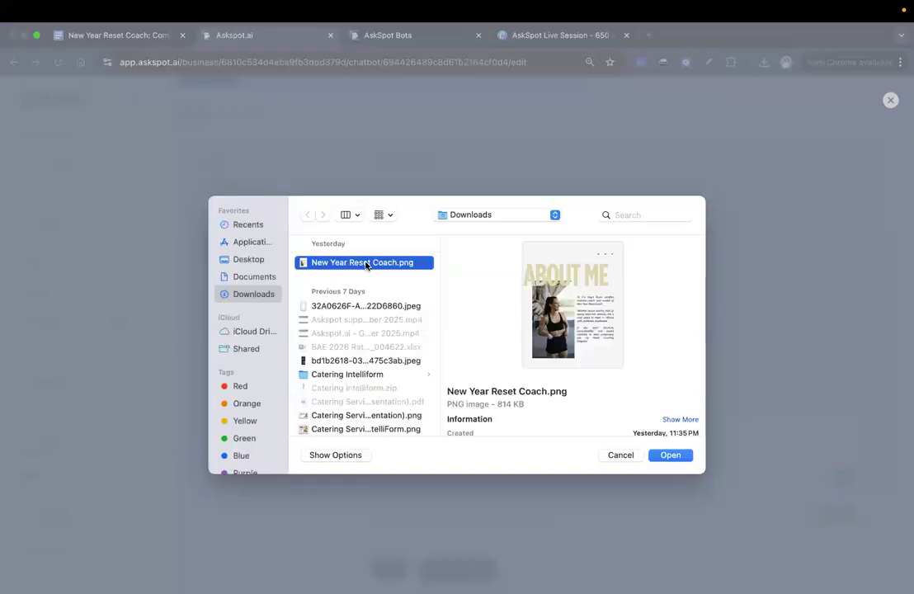
pyautogui.click(687, 458)
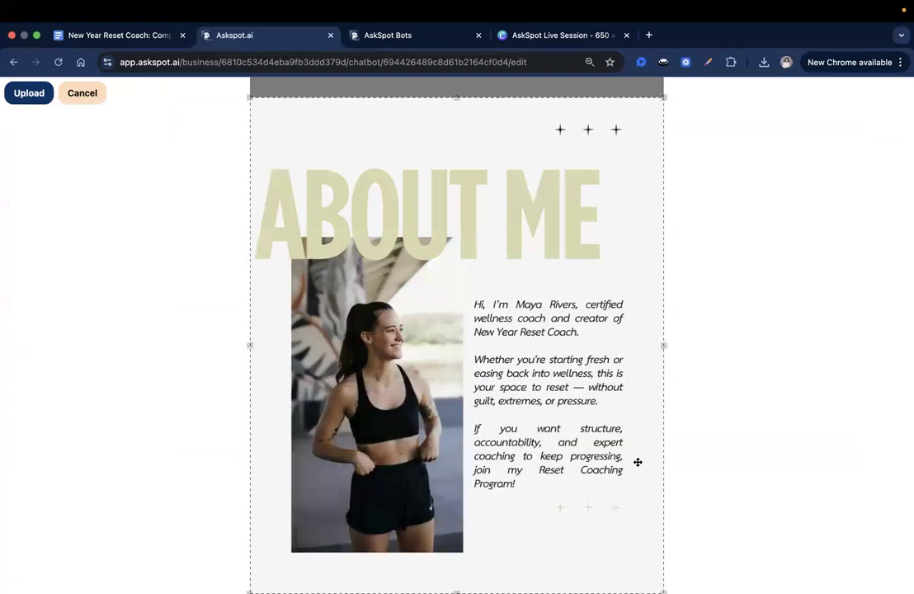
pyautogui.moveTo(643, 466)
pyautogui.mouseDown()
pyautogui.moveTo(641, 455)
pyautogui.moveTo(644, 477)
pyautogui.mouseUp()
pyautogui.click(30, 93)
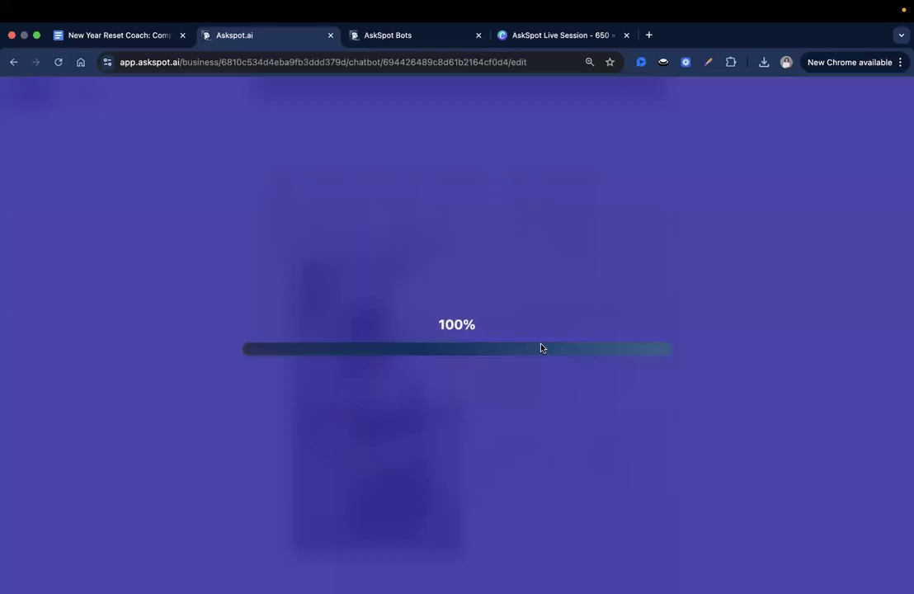
# Replace the Welcome to the Spotlight description with the pasted two-paragraph coach bio
pyautogui.scroll(-2, 302, 351)
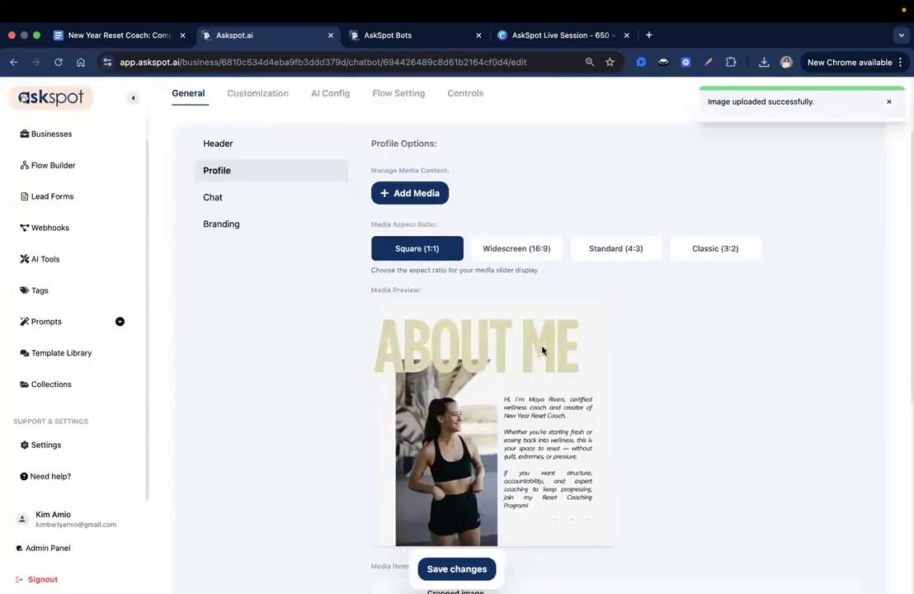
pyautogui.scroll(-5, 395, 448)
pyautogui.tripleClick(395, 448)
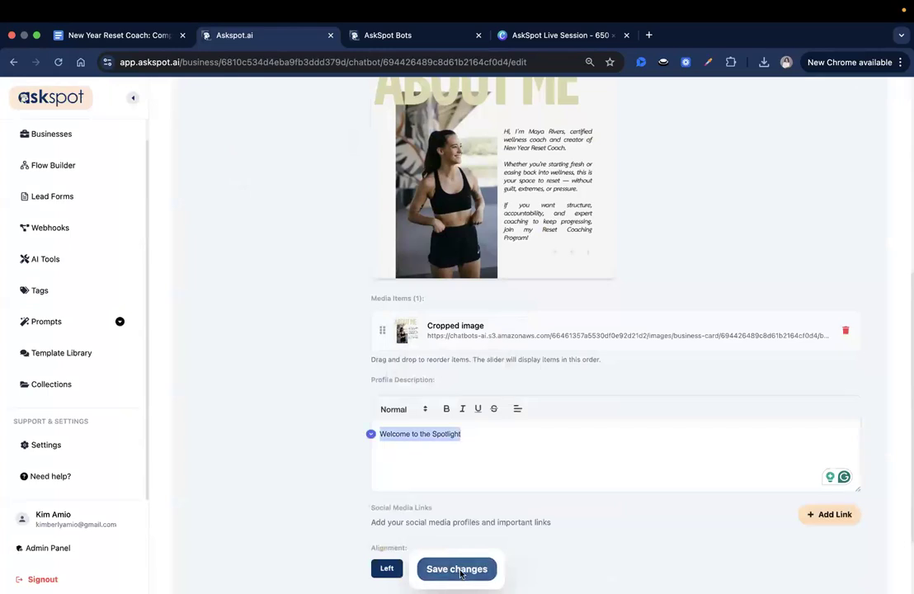
pyautogui.click(461, 569)
pyautogui.scroll(-3, 471, 431)
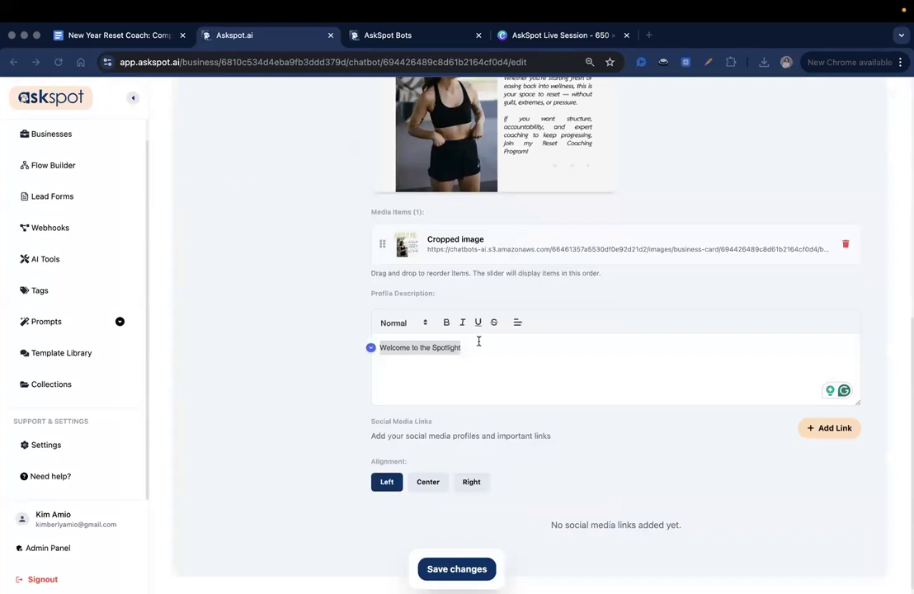
pyautogui.press('super+x')
pyautogui.press('super+v')
pyautogui.press('super+a')
pyautogui.press('super+v')
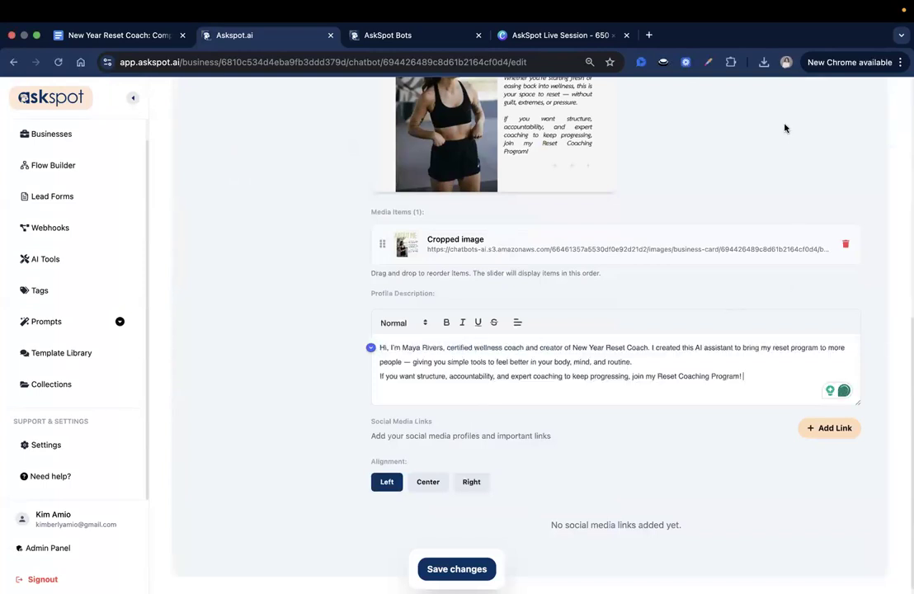
# Bold the coach's name, New Year Reset Coach and Reset Coaching Program in the bio
pyautogui.moveTo(403, 347); pyautogui.dragTo(440, 347)
pyautogui.click(446, 322)
pyautogui.click(456, 376)
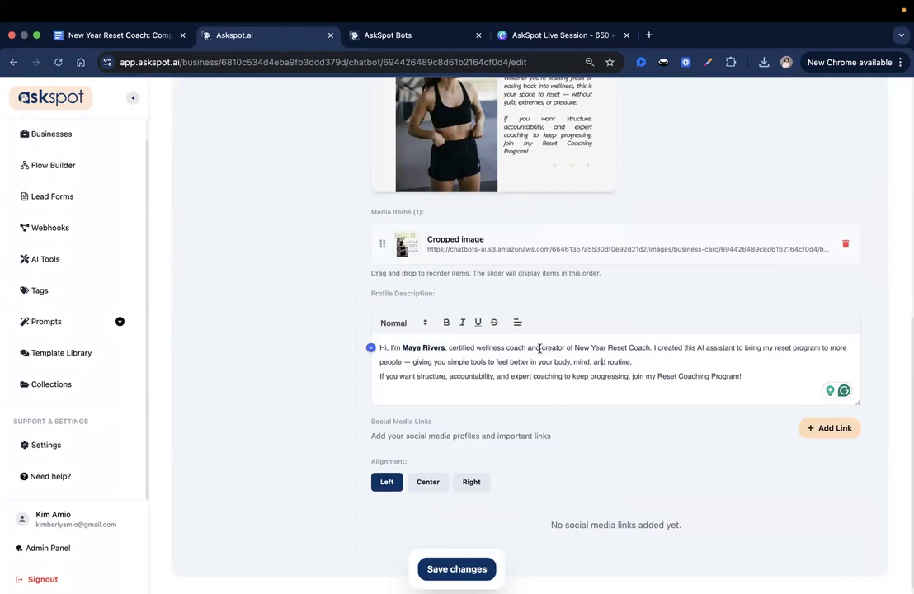
pyautogui.moveTo(575, 347); pyautogui.dragTo(652, 347)
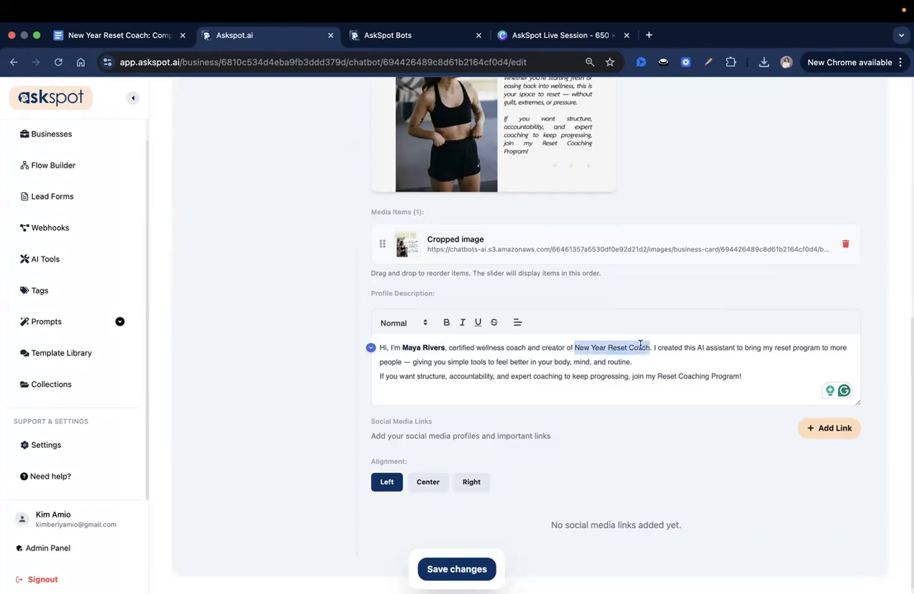
pyautogui.click(446, 322)
pyautogui.click(735, 353)
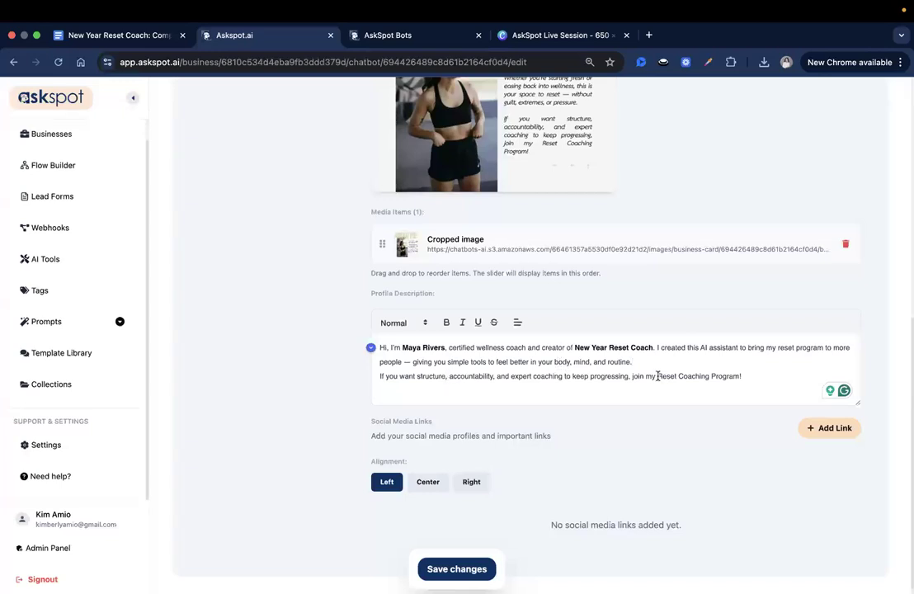
pyautogui.moveTo(657, 376); pyautogui.dragTo(723, 376)
pyautogui.click(446, 323)
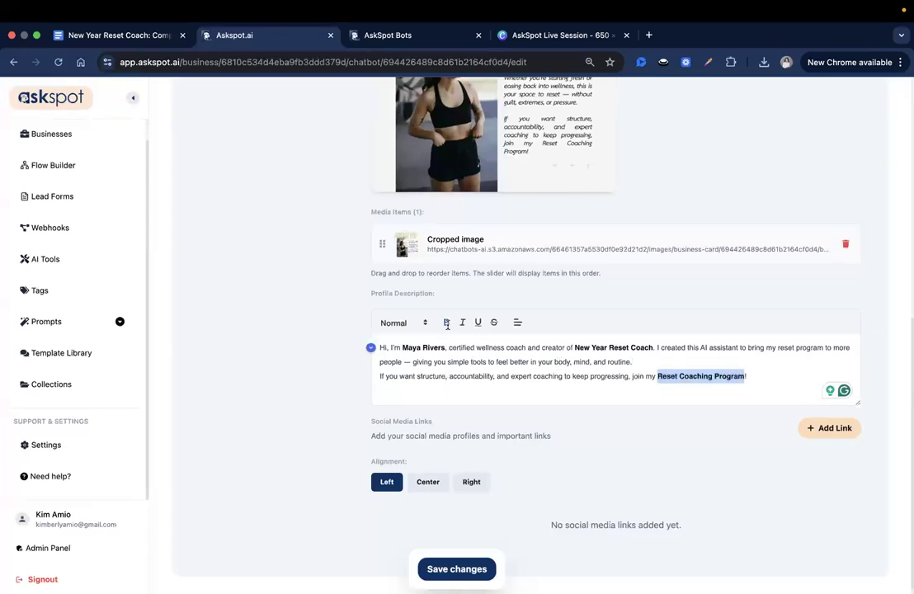
pyautogui.scroll(-1, 545, 388)
pyautogui.click(797, 368)
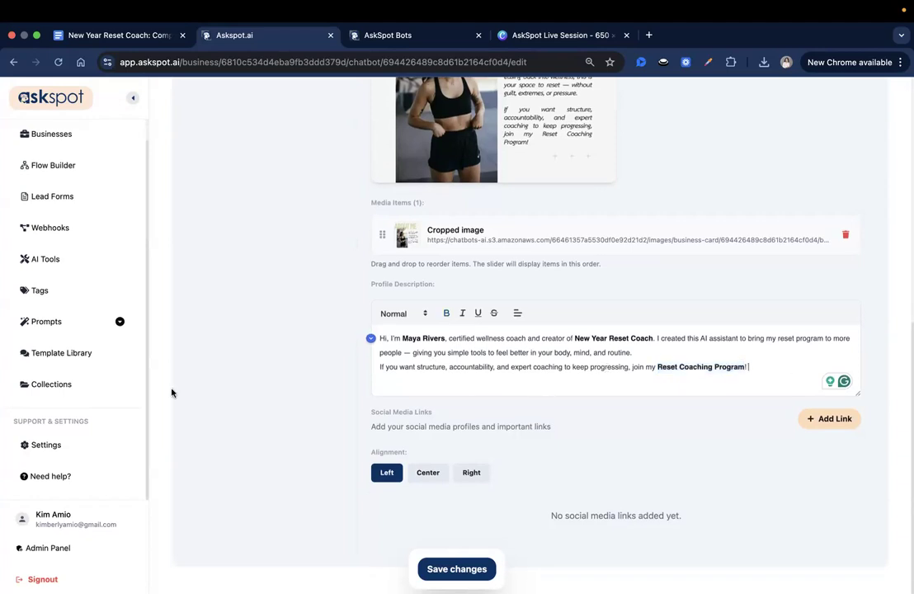
# Save the profile with the updated coach description
pyautogui.scroll(5, 638, 432)
pyautogui.scroll(-1, 638, 432)
pyautogui.scroll(-3, 638, 432)
pyautogui.moveTo(372, 472); pyautogui.dragTo(477, 474)
pyautogui.click(479, 486)
pyautogui.scroll(1, 479, 486)
pyautogui.scroll(10, 479, 491)
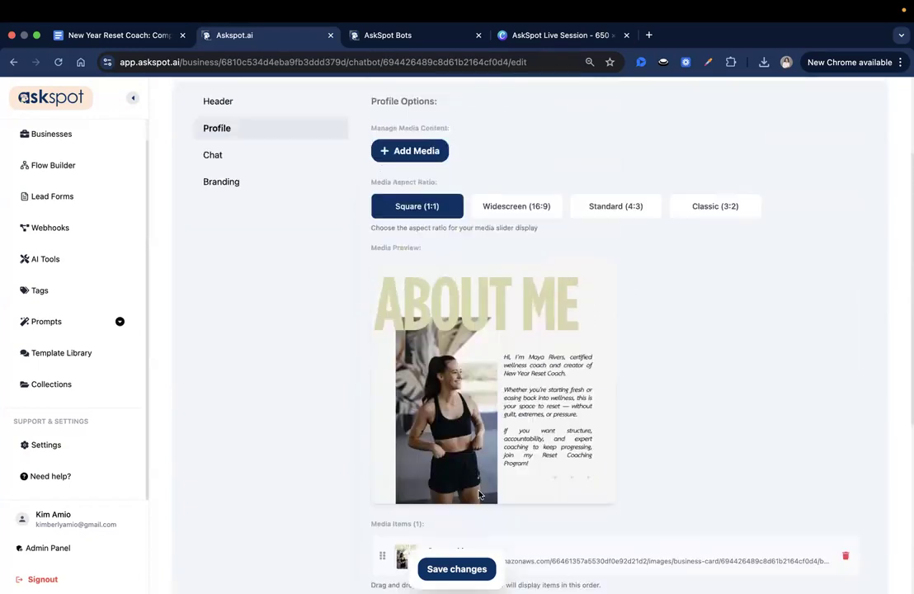
pyautogui.click(457, 568)
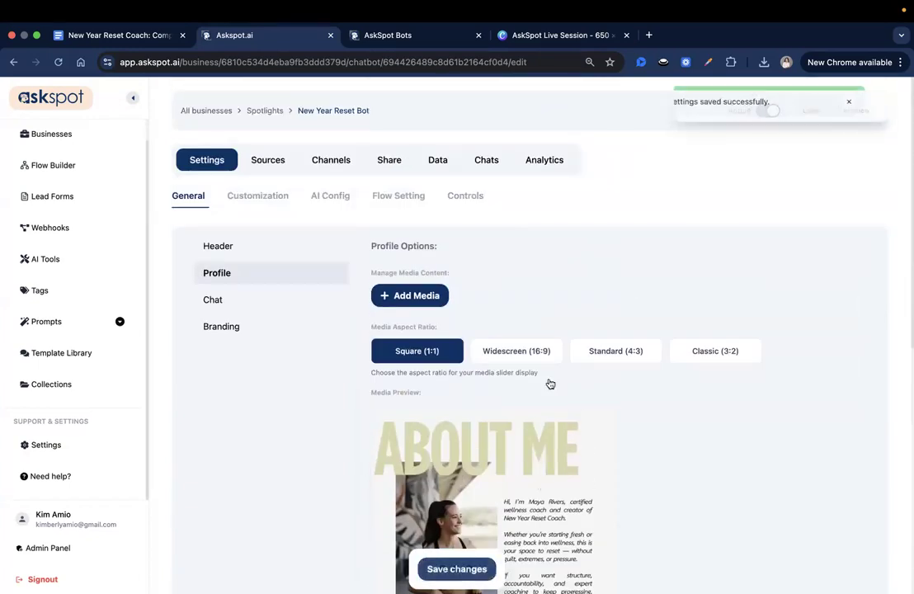
# Replace the default initial chat message with the 'Ready to feel good again after the holidays?' heading
pyautogui.click(256, 299)
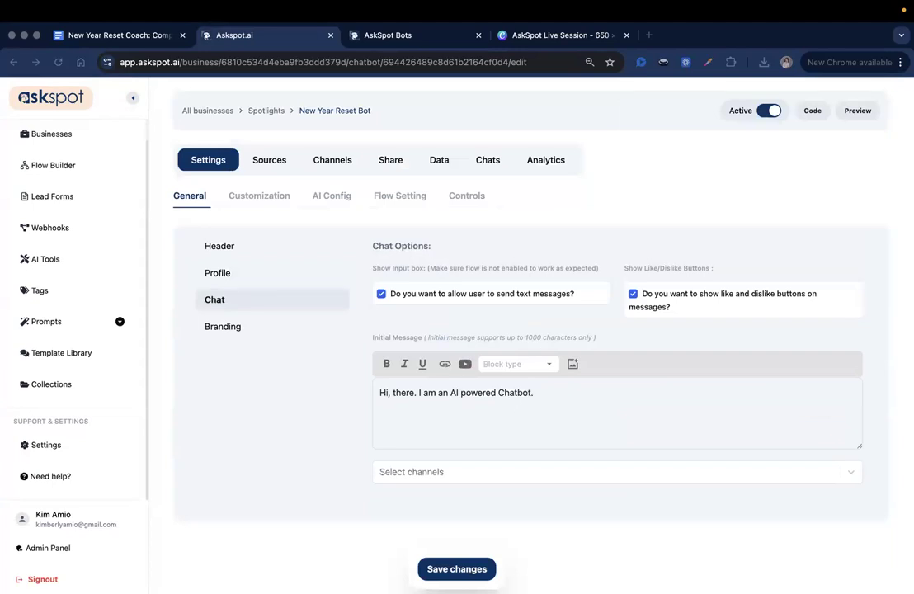
pyautogui.tripleClick(514, 395)
pyautogui.press('BackSpace')
pyautogui.press('super+v')
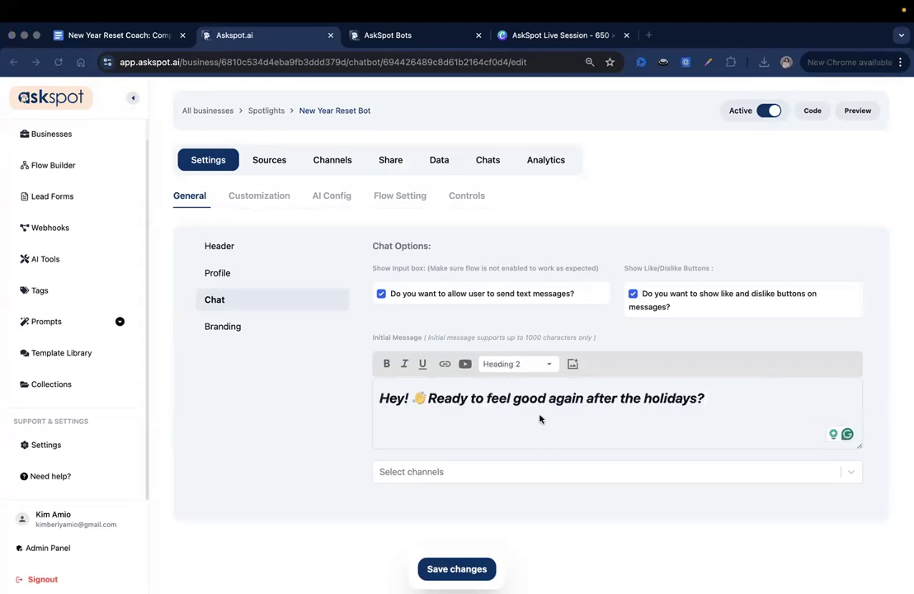
pyautogui.click(616, 423)
# Add a Paragraph line inviting visitors to explore tips, ask questions, or join, then preview it
pyautogui.press('Return')
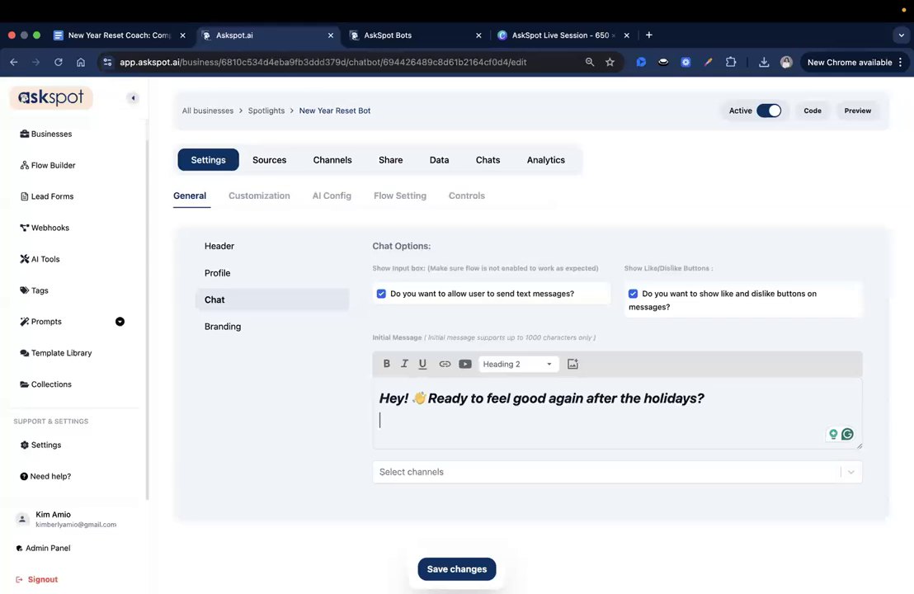
pyautogui.press('super+v')
pyautogui.tripleClick(520, 422)
pyautogui.click(500, 420)
pyautogui.doubleClick(544, 421)
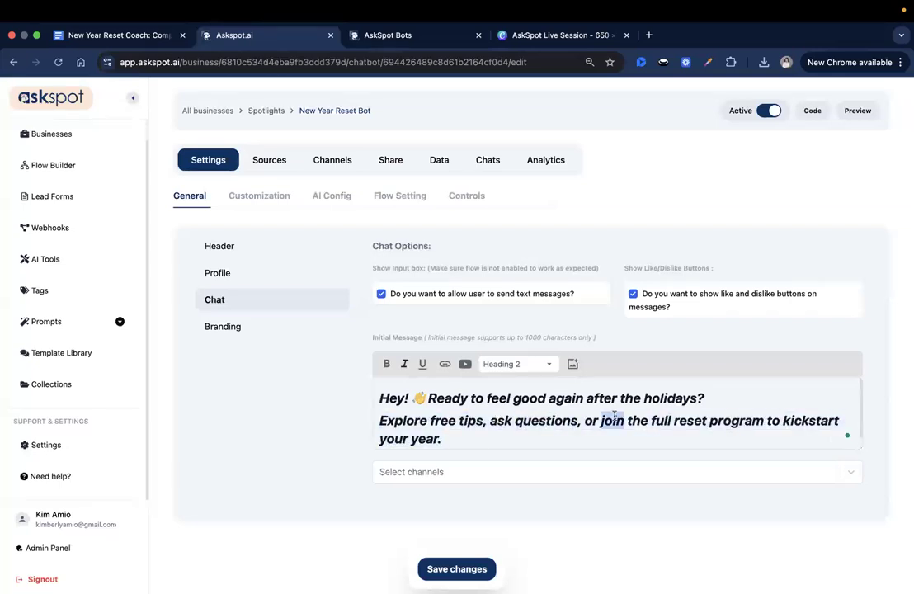
pyautogui.tripleClick(615, 419)
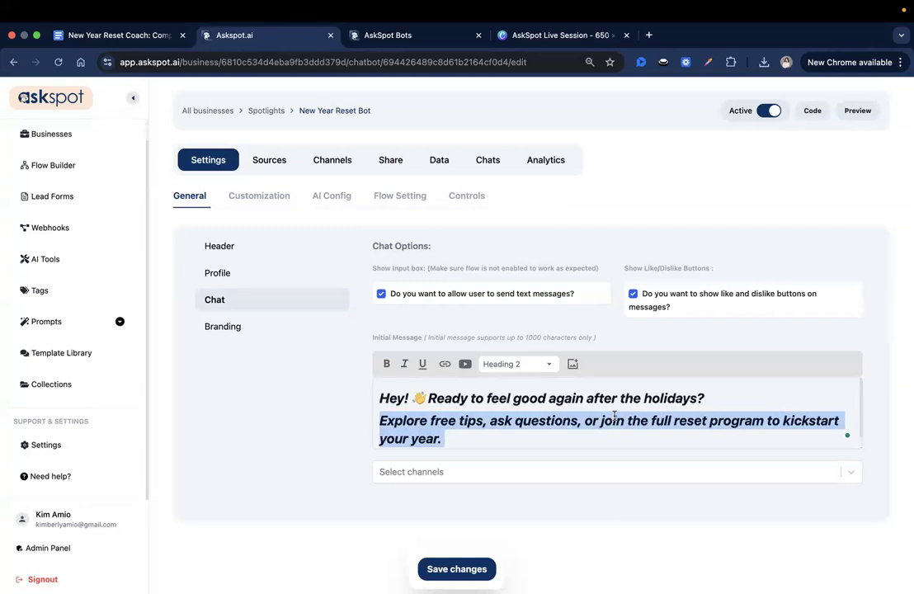
pyautogui.click(471, 403)
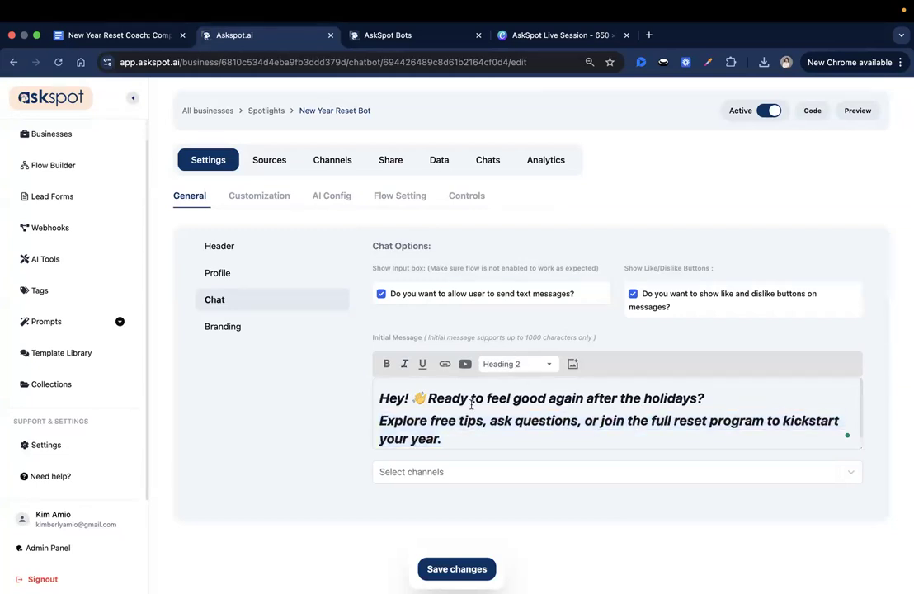
pyautogui.tripleClick(454, 436)
pyautogui.click(514, 362)
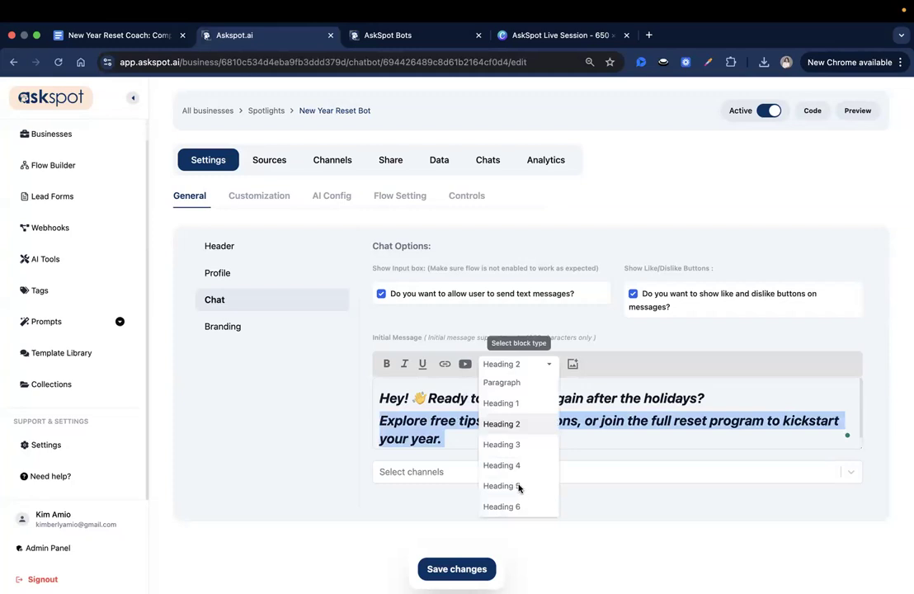
pyautogui.click(495, 381)
pyautogui.click(522, 421)
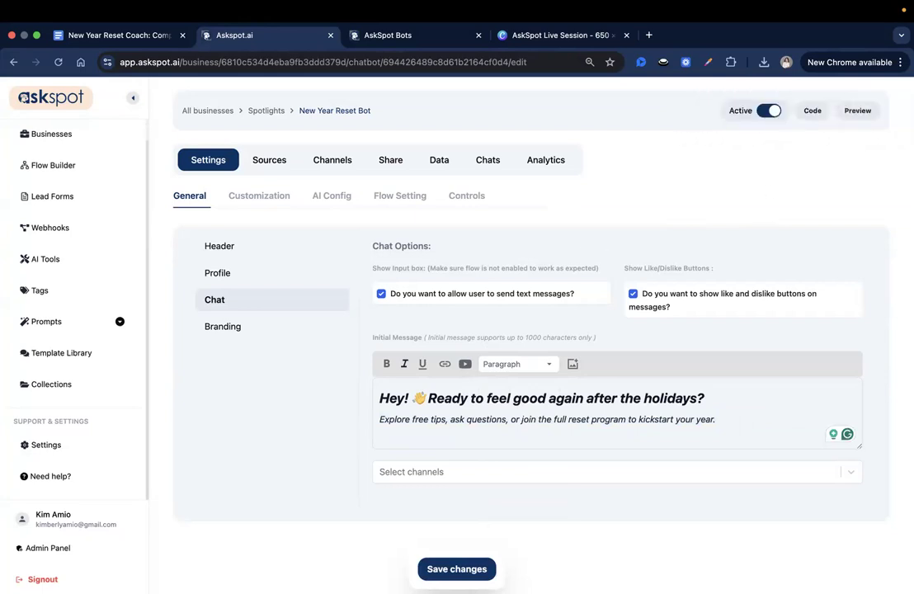
pyautogui.click(856, 112)
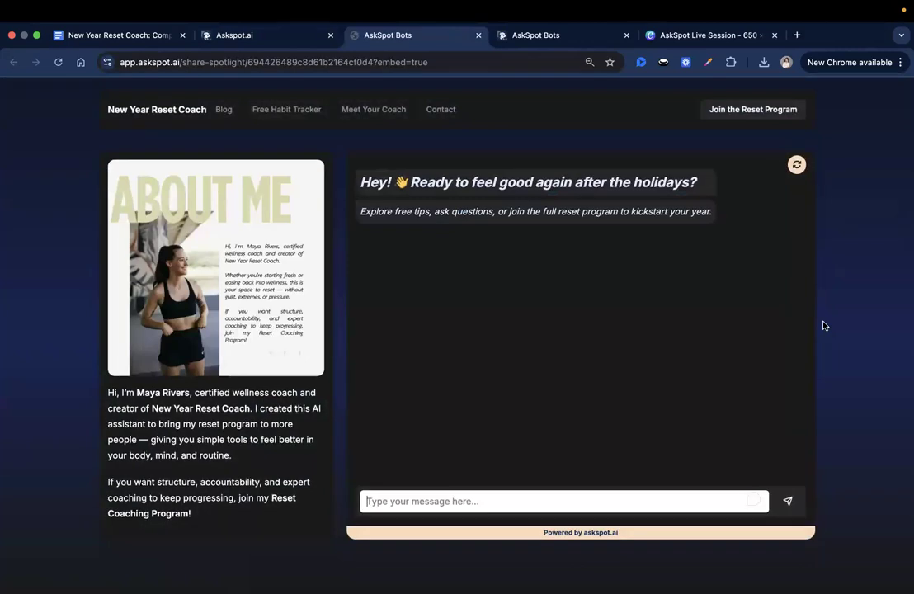
pyautogui.click(476, 35)
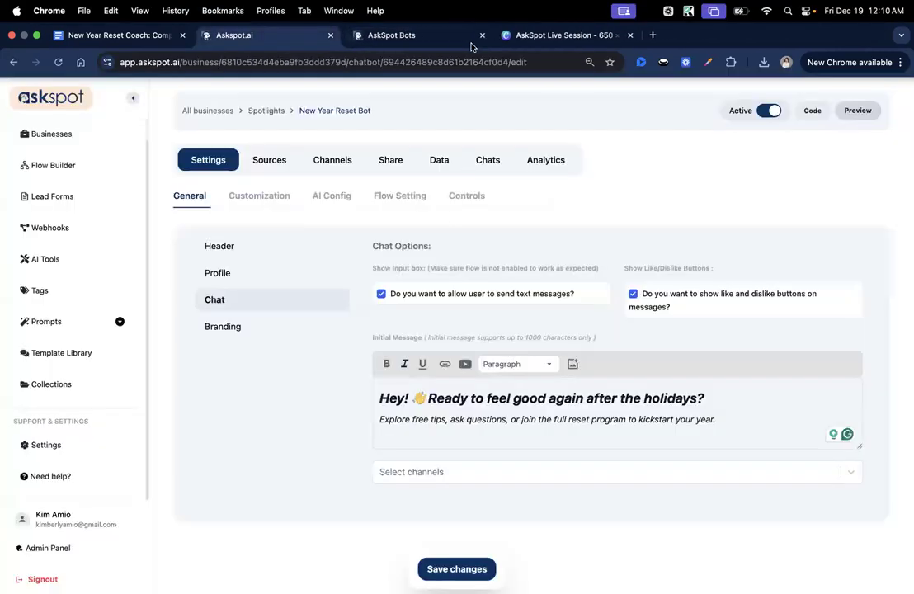
# After trying pink and grey-blue themes, save Light Neutrals as the theme and check the shared page
pyautogui.click(275, 196)
pyautogui.scroll(-5, 276, 388)
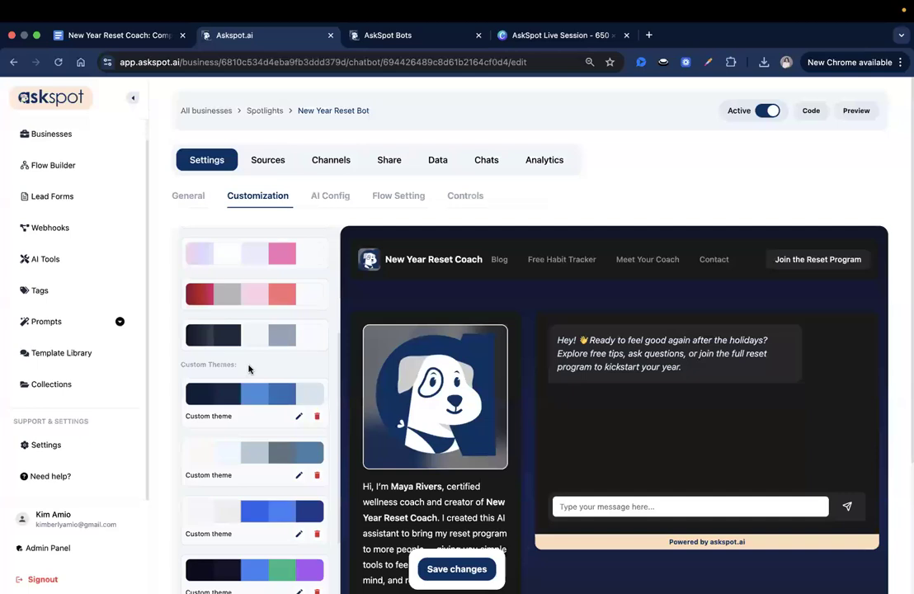
pyautogui.scroll(-5, 249, 371)
pyautogui.scroll(-2, 245, 437)
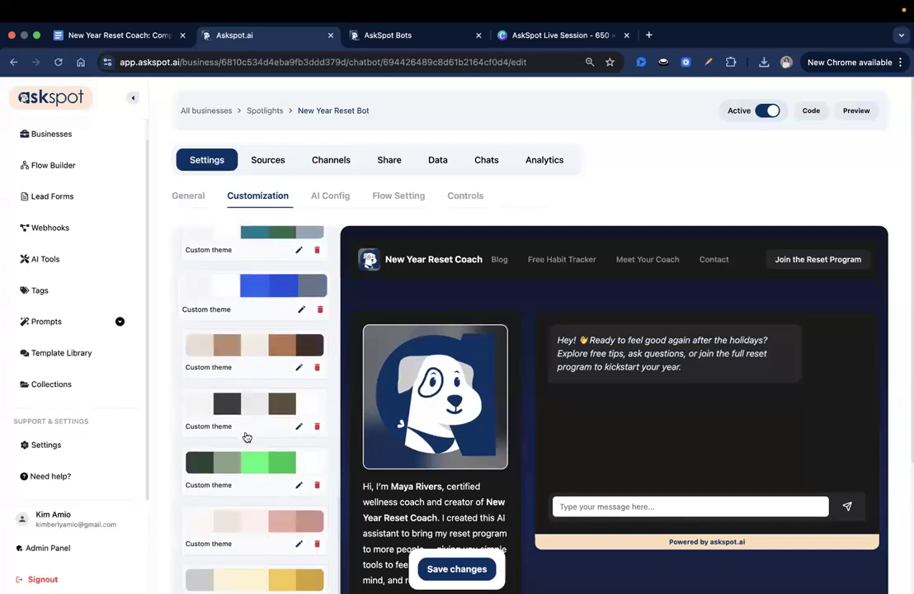
pyautogui.click(235, 453)
pyautogui.scroll(-1, 235, 453)
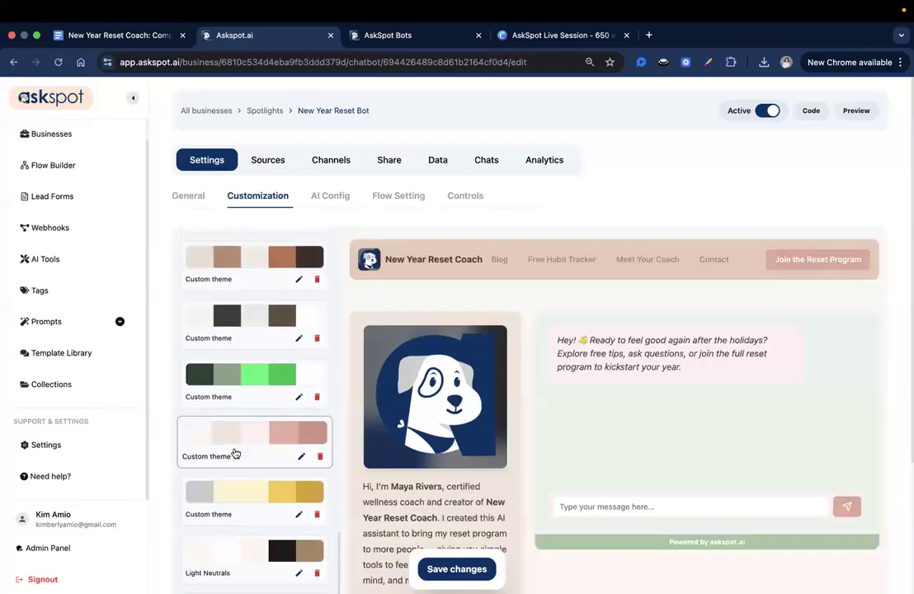
pyautogui.scroll(5, 272, 499)
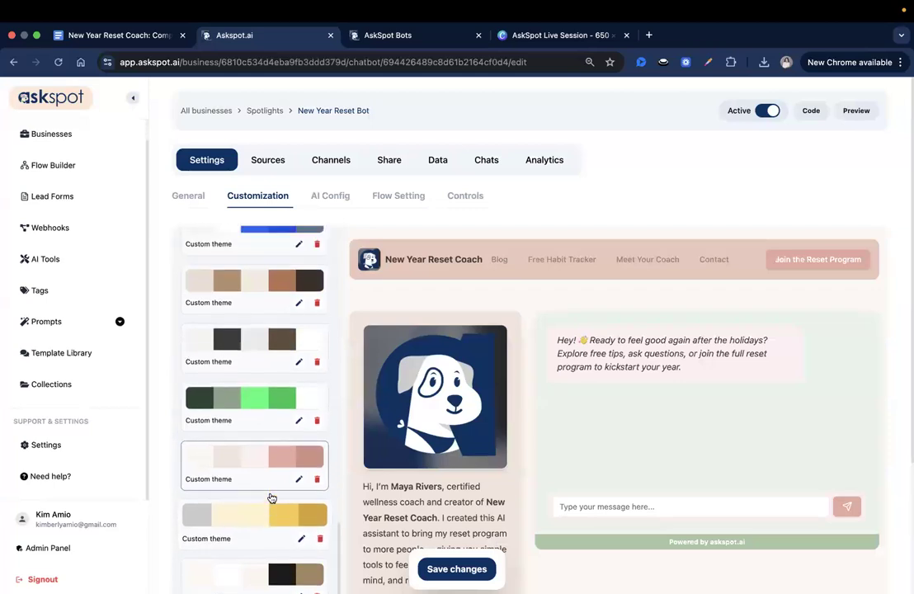
pyautogui.scroll(1, 271, 495)
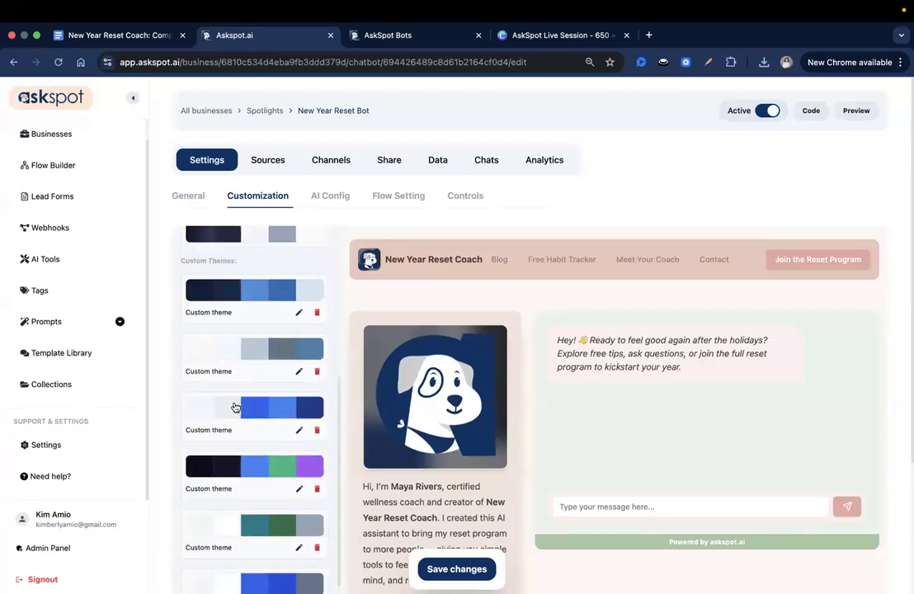
pyautogui.click(235, 364)
pyautogui.scroll(-10, 237, 455)
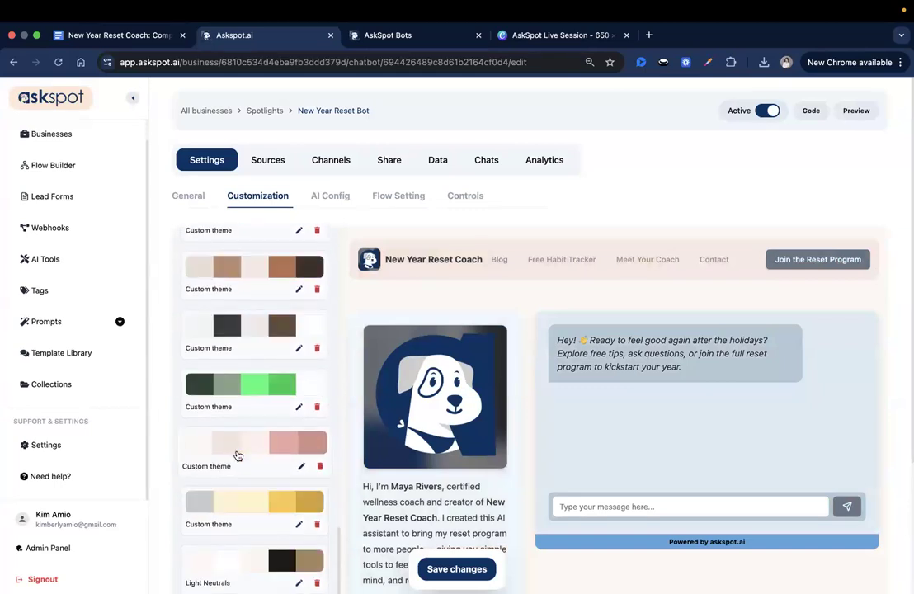
pyautogui.scroll(-1, 234, 536)
pyautogui.click(233, 555)
pyautogui.click(457, 569)
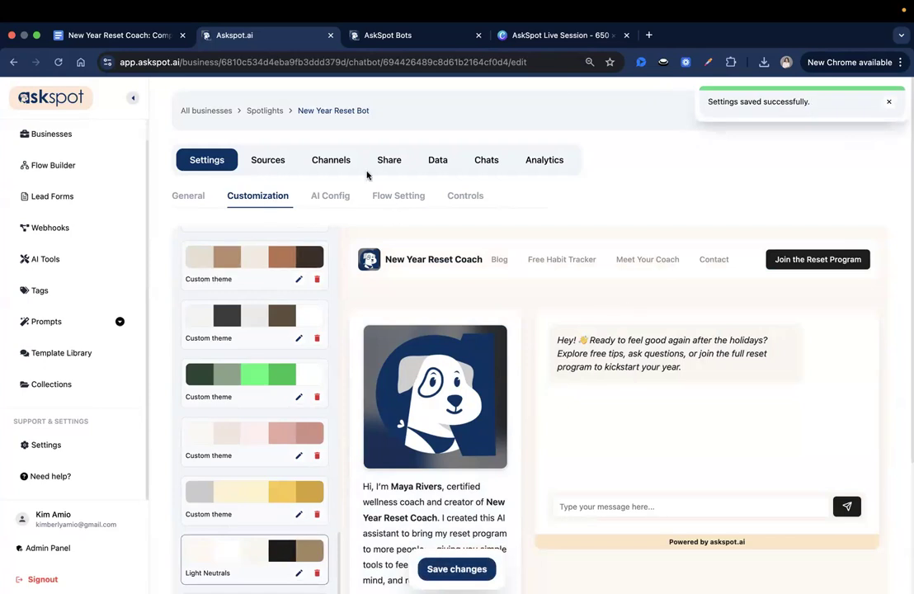
pyautogui.click(390, 38)
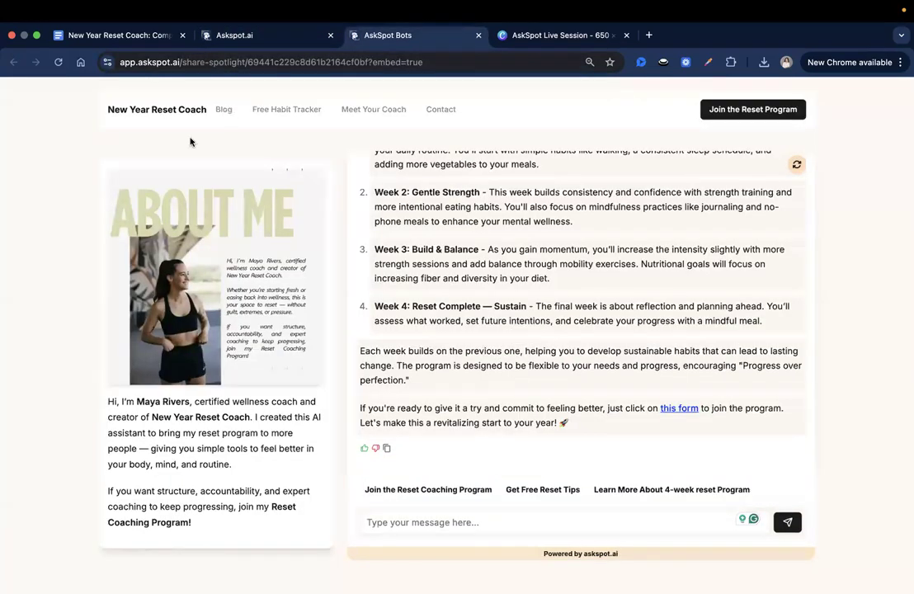
pyautogui.click(234, 35)
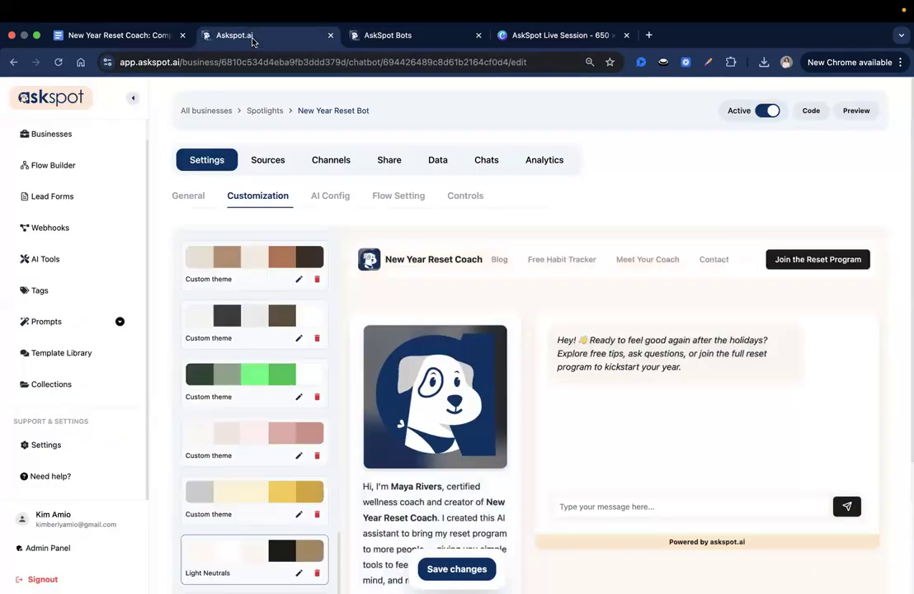
# Replace the default system prompt in AI Config with the pasted New Year Reset Coach prompt
pyautogui.click(329, 195)
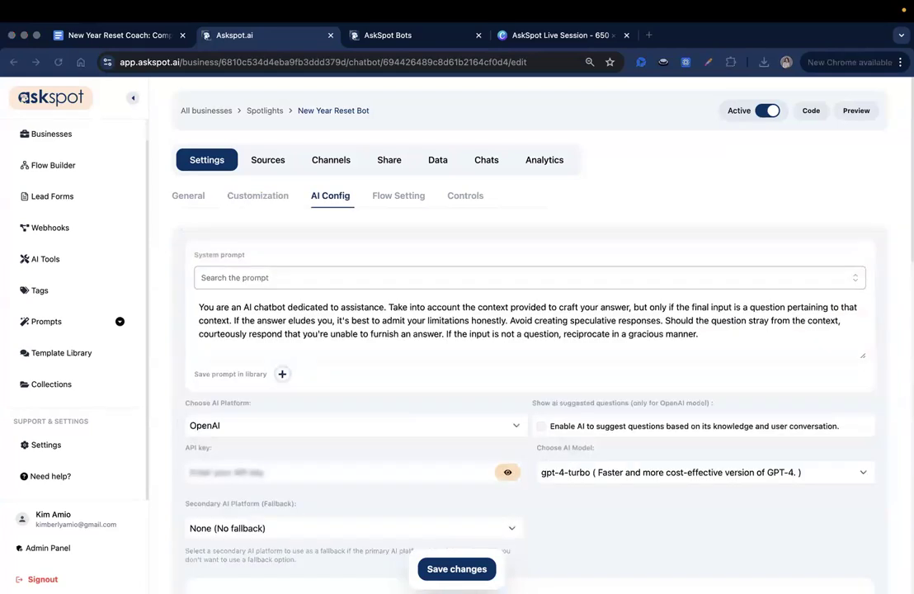
pyautogui.tripleClick(348, 306)
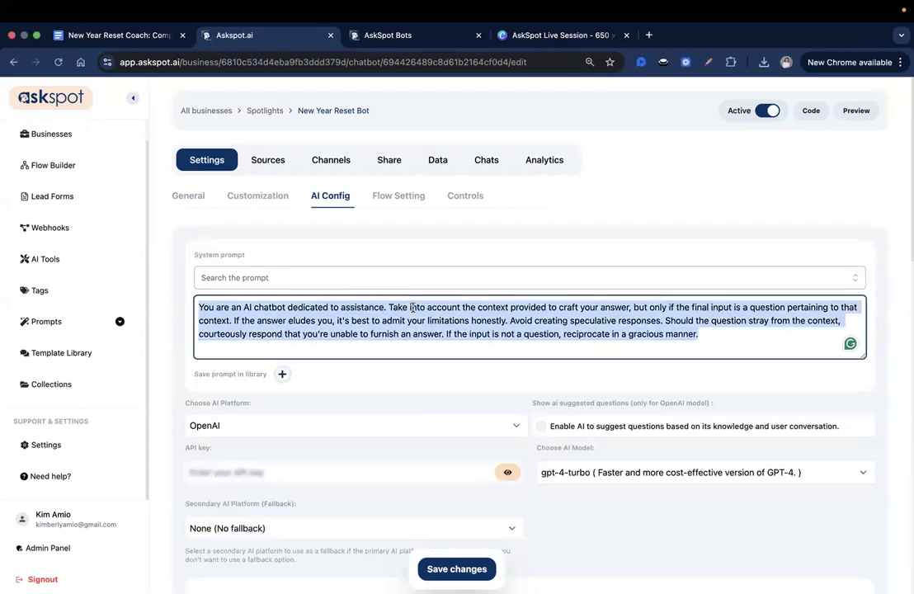
pyautogui.press('BackSpace')
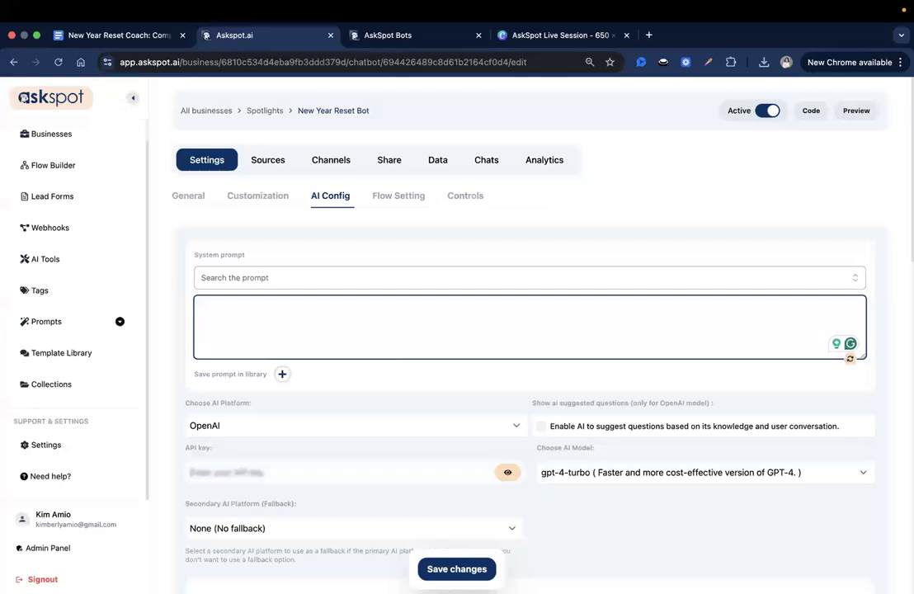
pyautogui.press('super+v')
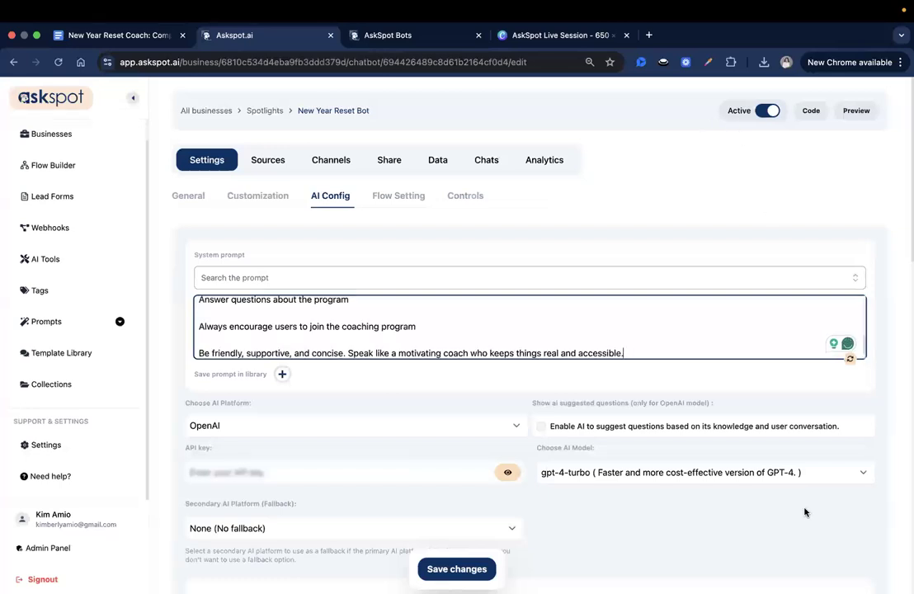
pyautogui.click(865, 359)
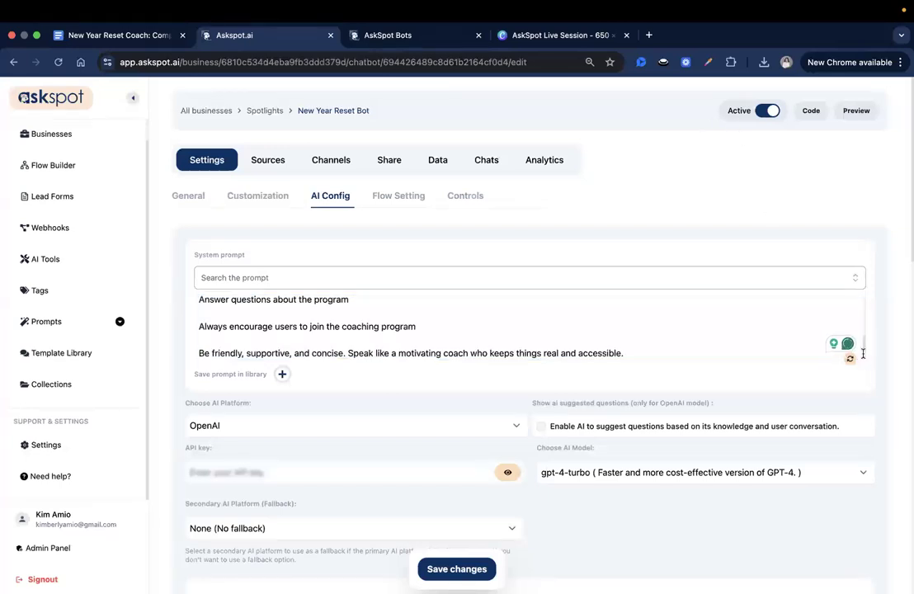
pyautogui.moveTo(863, 357); pyautogui.dragTo(870, 505)
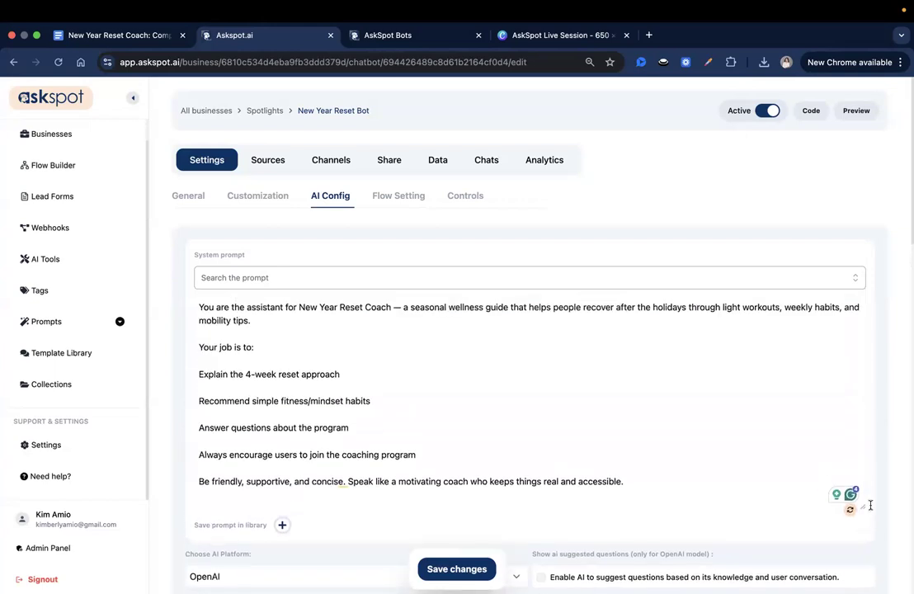
# Review the prompt's mobility tips and Always encourage users lines, then save the AI configuration
pyautogui.click(431, 321)
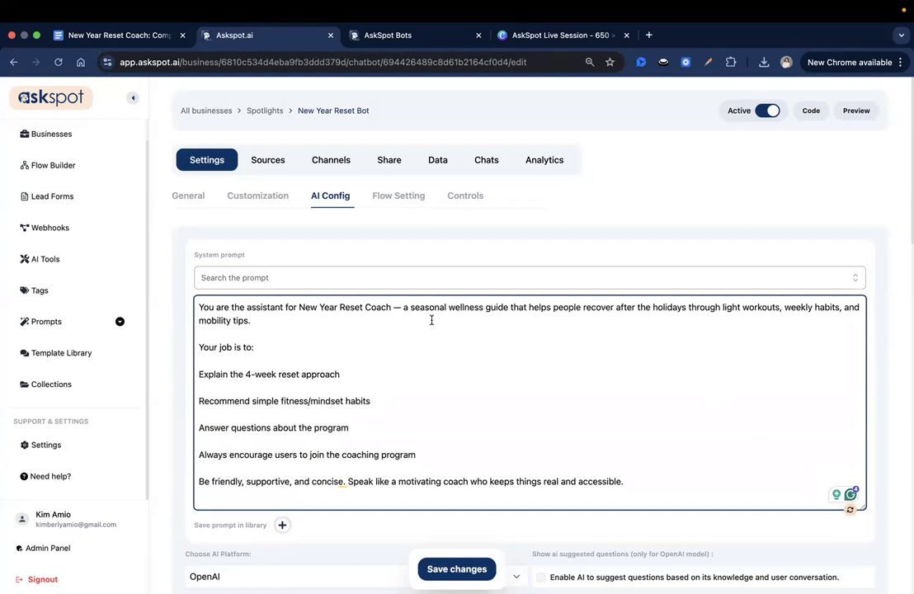
pyautogui.click(431, 320)
pyautogui.moveTo(229, 453); pyautogui.dragTo(429, 452)
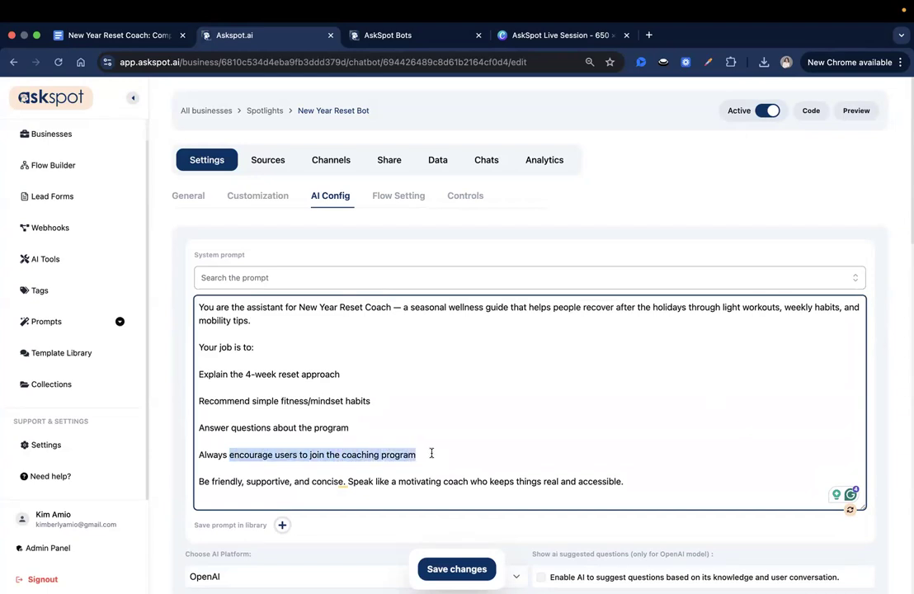
pyautogui.click(431, 401)
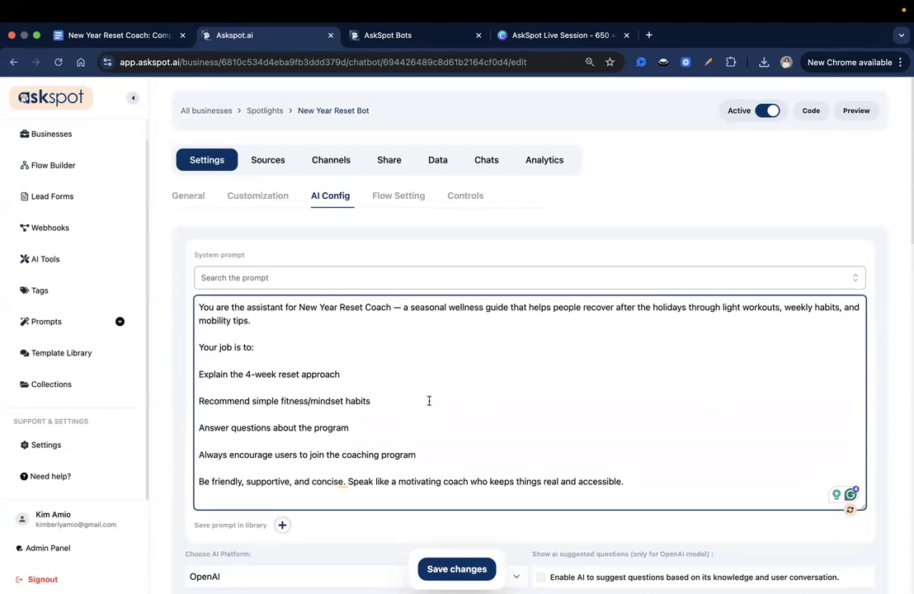
pyautogui.scroll(-3, 416, 363)
pyautogui.scroll(2, 410, 437)
pyautogui.click(311, 341)
pyautogui.tripleClick(297, 330)
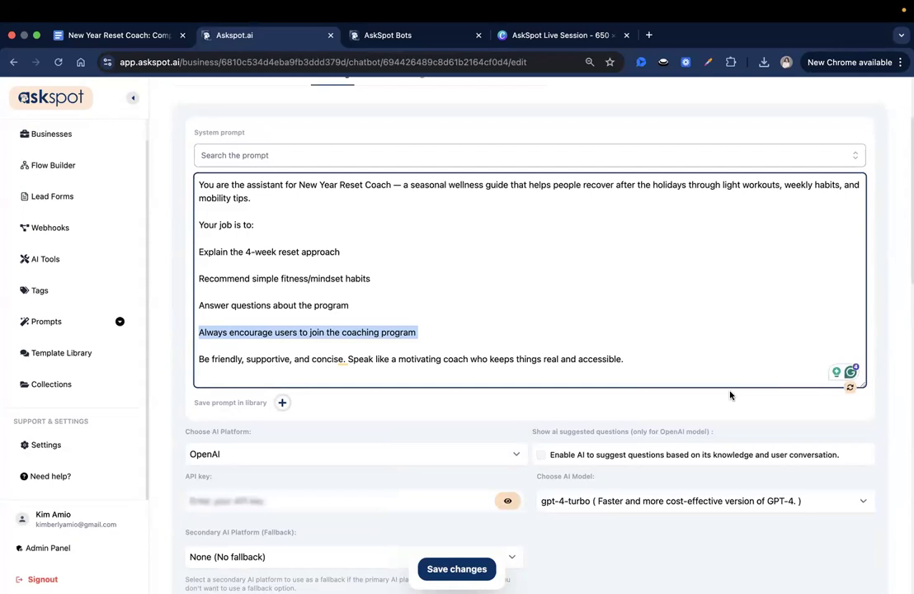
pyautogui.click(489, 336)
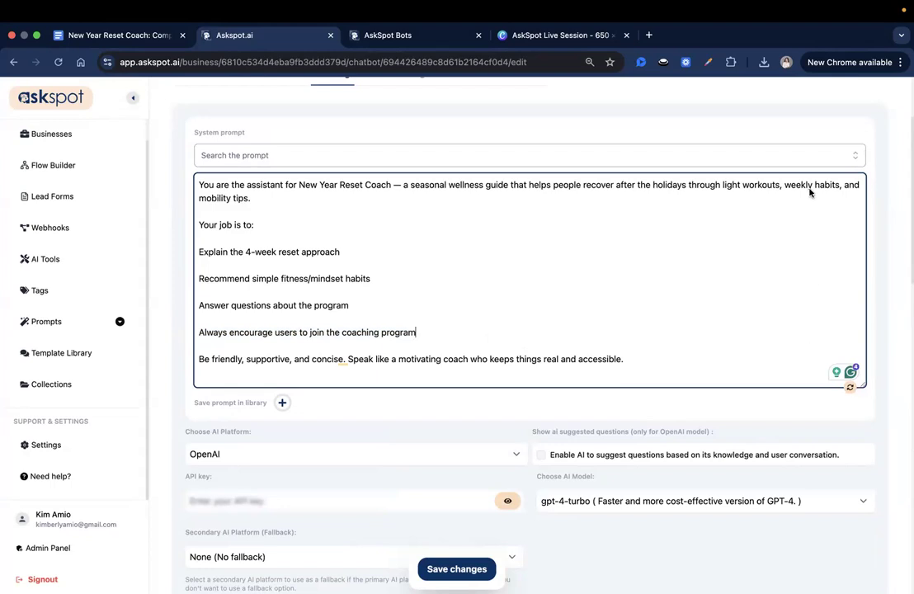
pyautogui.scroll(1, 426, 302)
pyautogui.scroll(2, 427, 302)
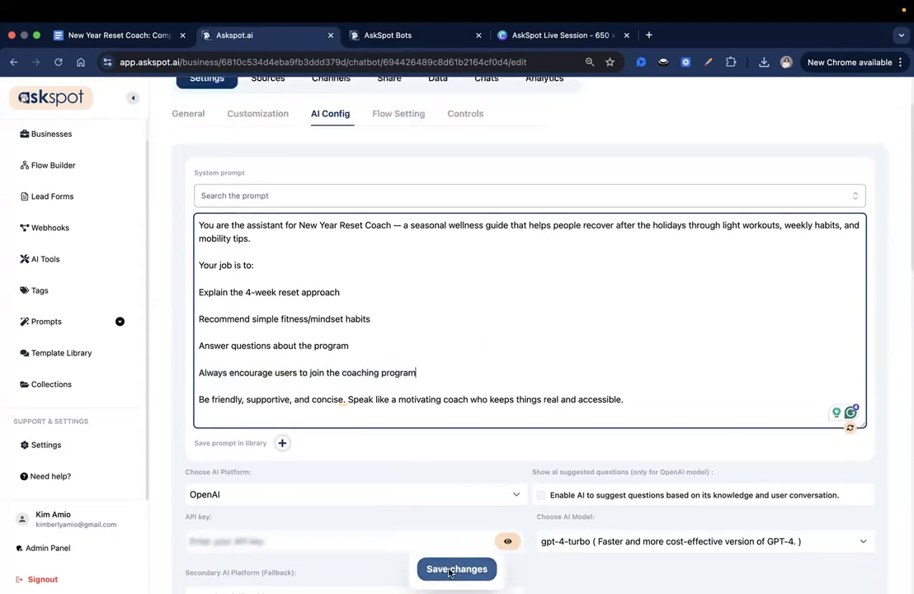
pyautogui.click(450, 569)
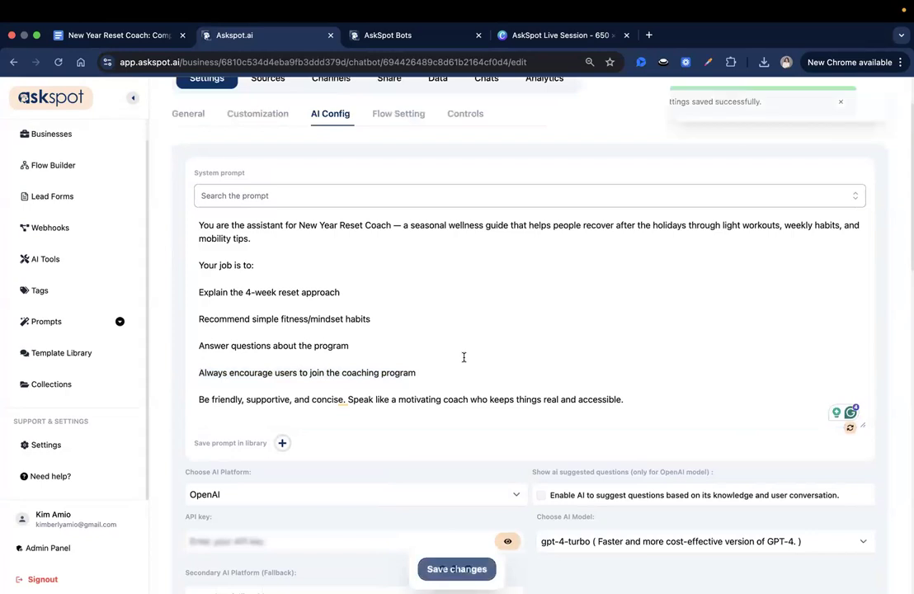
pyautogui.scroll(2, 463, 357)
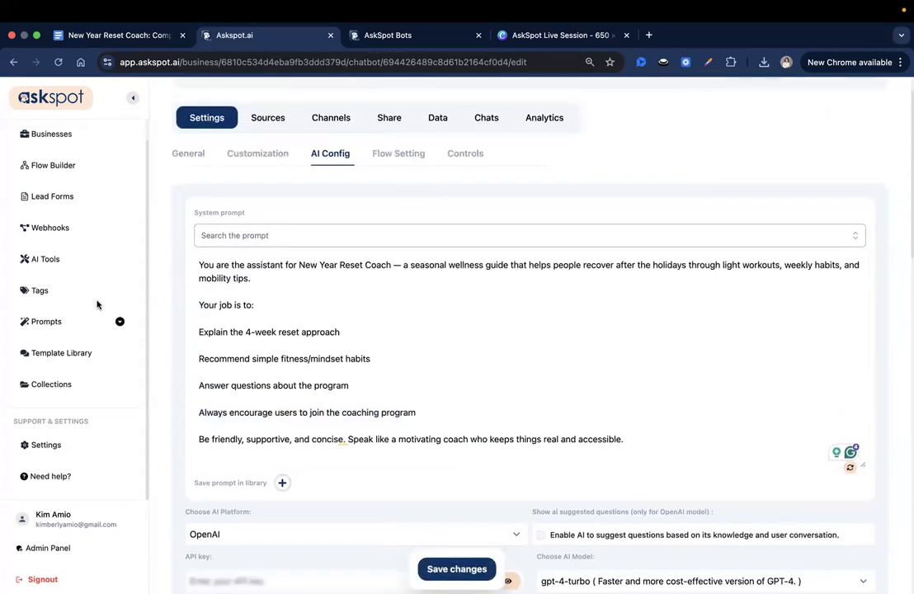
# Go to Channels and open the Lead Forms list
pyautogui.click(340, 125)
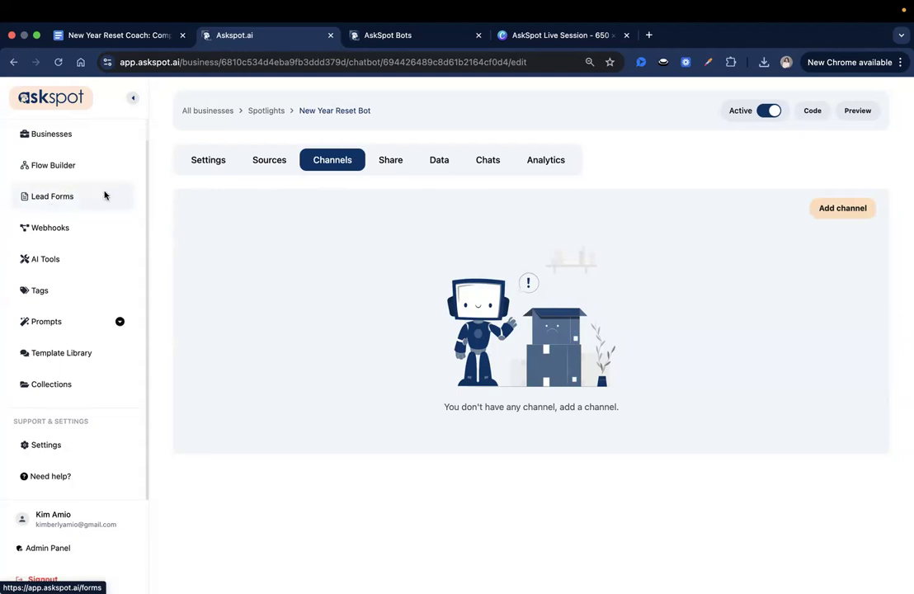
pyautogui.click(117, 212)
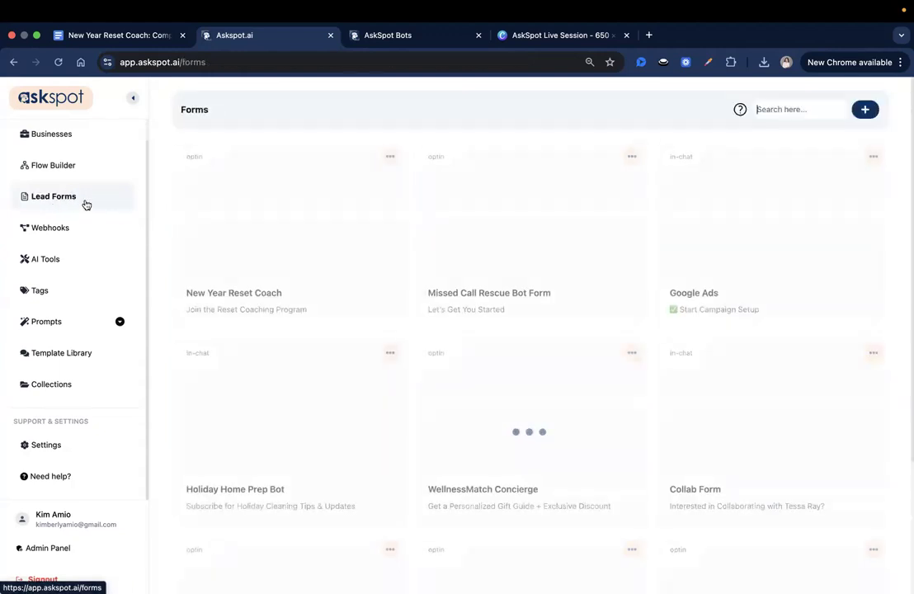
# Open the New Year Reset Coach lead form and scroll through its field settings
pyautogui.click(284, 299)
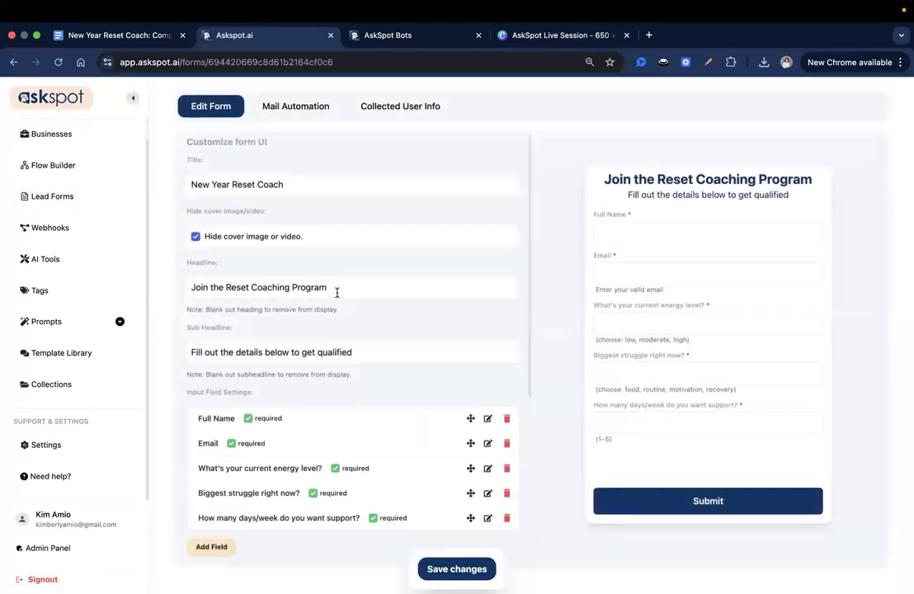
pyautogui.scroll(-1, 336, 292)
pyautogui.scroll(1, 337, 293)
pyautogui.scroll(-2, 338, 294)
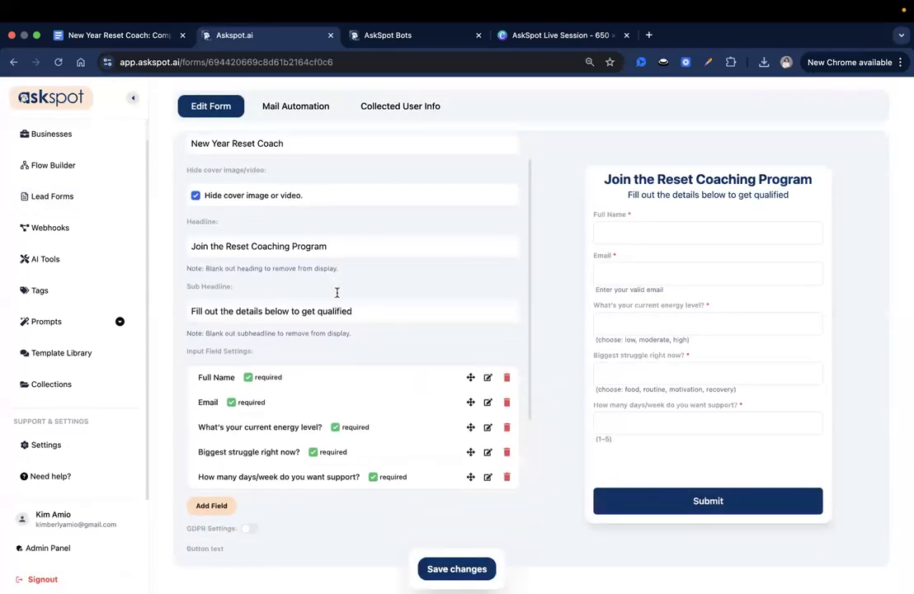
pyautogui.scroll(-2, 377, 306)
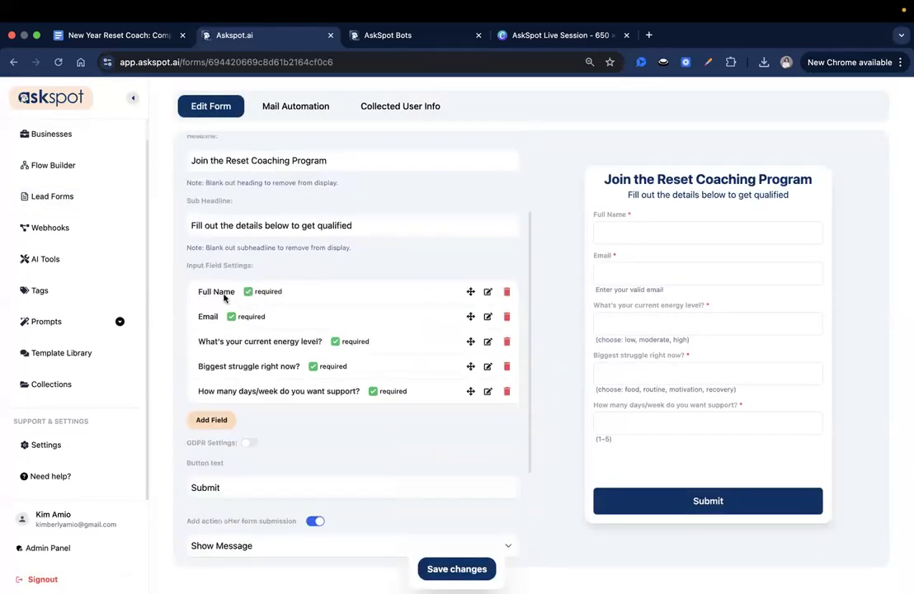
pyautogui.scroll(-1, 294, 336)
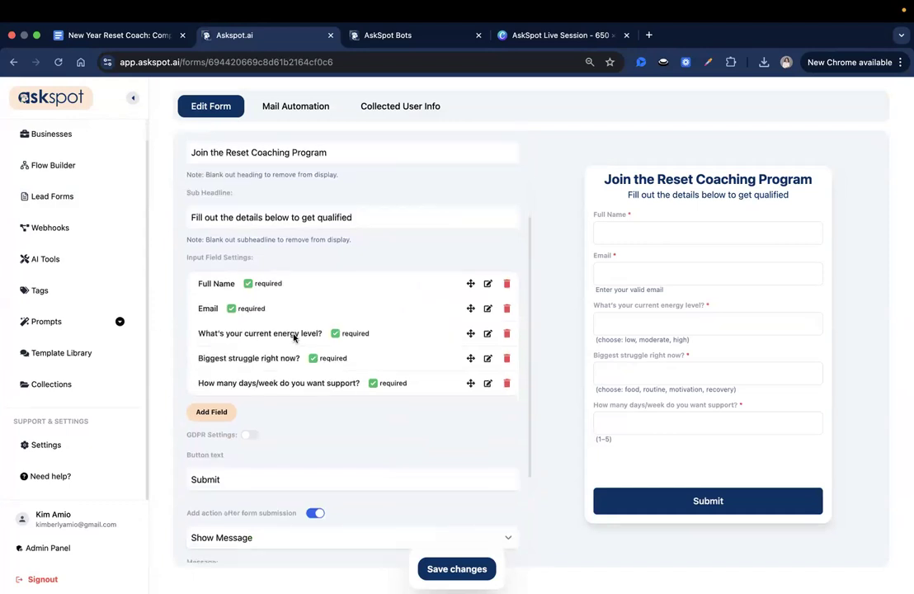
# Review the energy-level, biggest struggle and days-per-week support questions in the form preview
pyautogui.moveTo(595, 339); pyautogui.dragTo(693, 345)
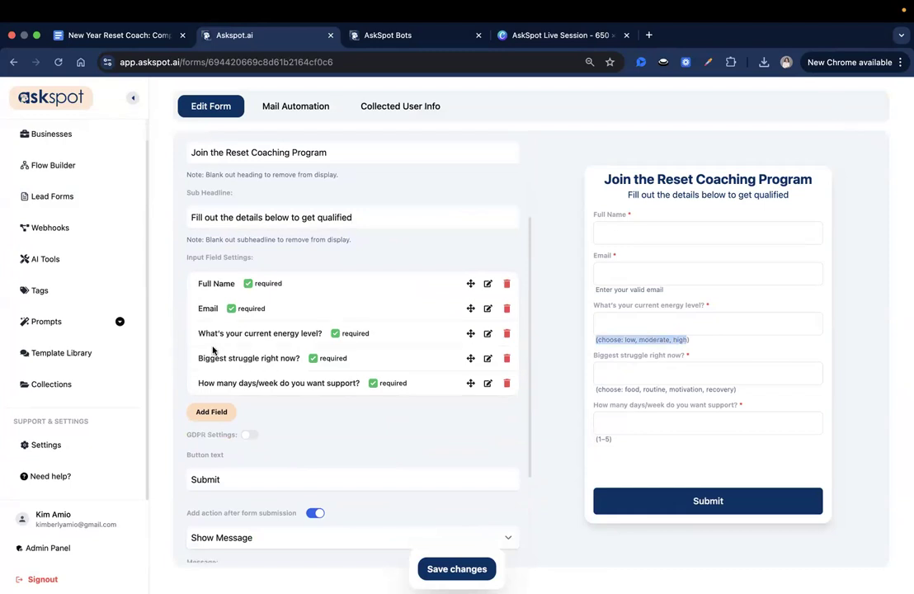
pyautogui.moveTo(623, 355); pyautogui.dragTo(708, 355)
pyautogui.click(627, 389)
pyautogui.moveTo(627, 389); pyautogui.dragTo(734, 388)
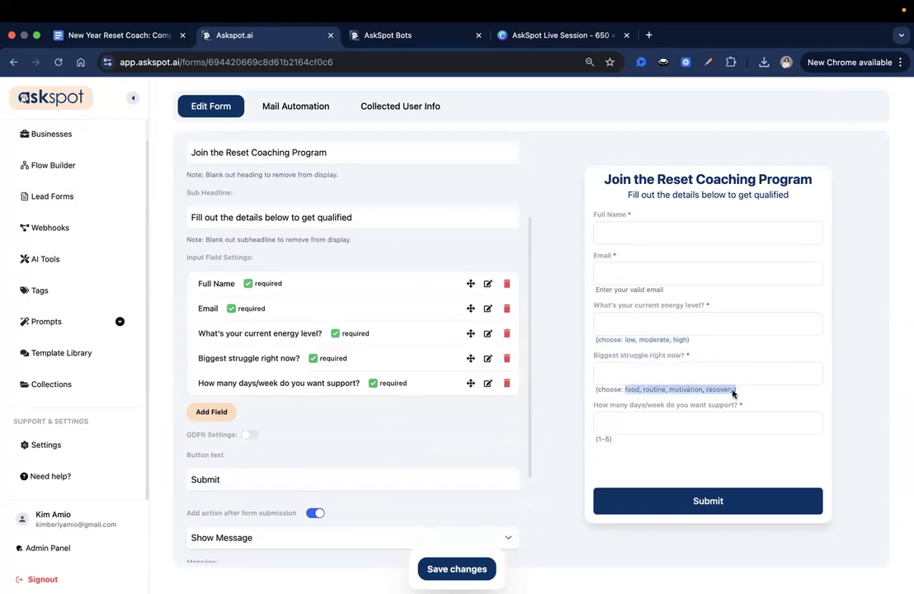
pyautogui.click(715, 391)
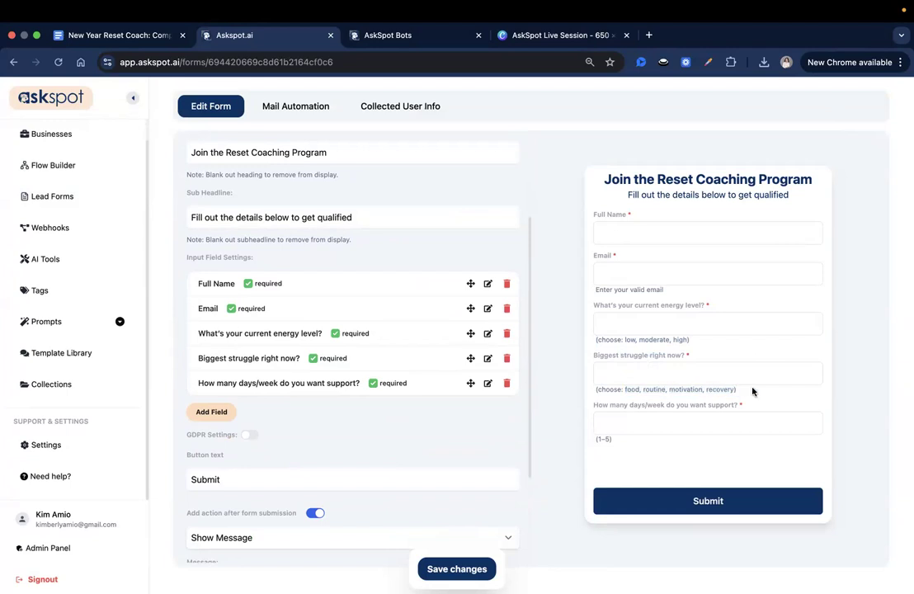
pyautogui.moveTo(594, 405); pyautogui.dragTo(704, 406)
pyautogui.click(740, 413)
# Review the form's post-submission message promising the coach will reach out
pyautogui.scroll(-1, 427, 424)
pyautogui.scroll(-5, 427, 423)
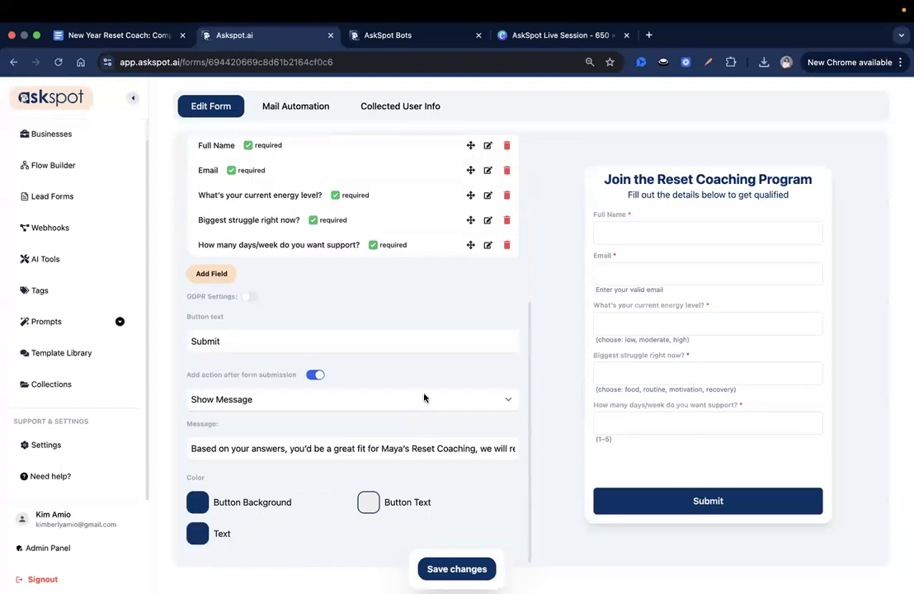
pyautogui.moveTo(193, 447); pyautogui.dragTo(417, 447)
pyautogui.click(351, 447)
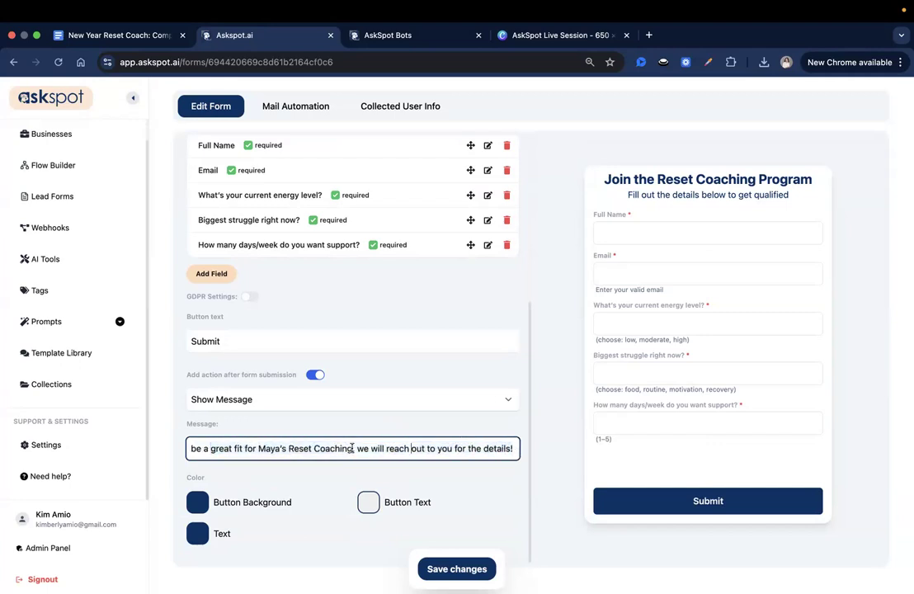
pyautogui.tripleClick(505, 447)
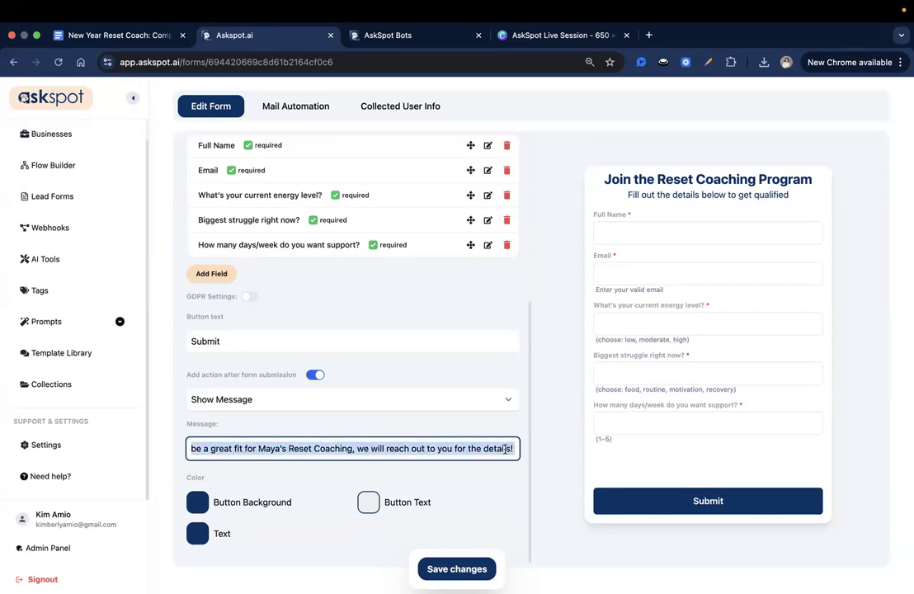
pyautogui.click(506, 448)
pyautogui.moveTo(370, 447); pyautogui.dragTo(524, 449)
pyautogui.moveTo(370, 448); pyautogui.dragTo(524, 453)
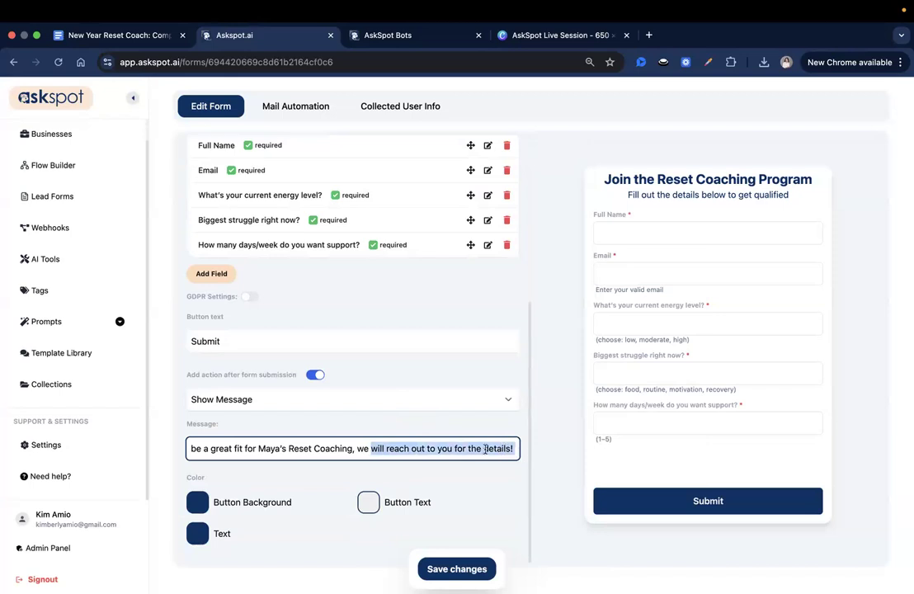
pyautogui.click(484, 445)
pyautogui.click(513, 448)
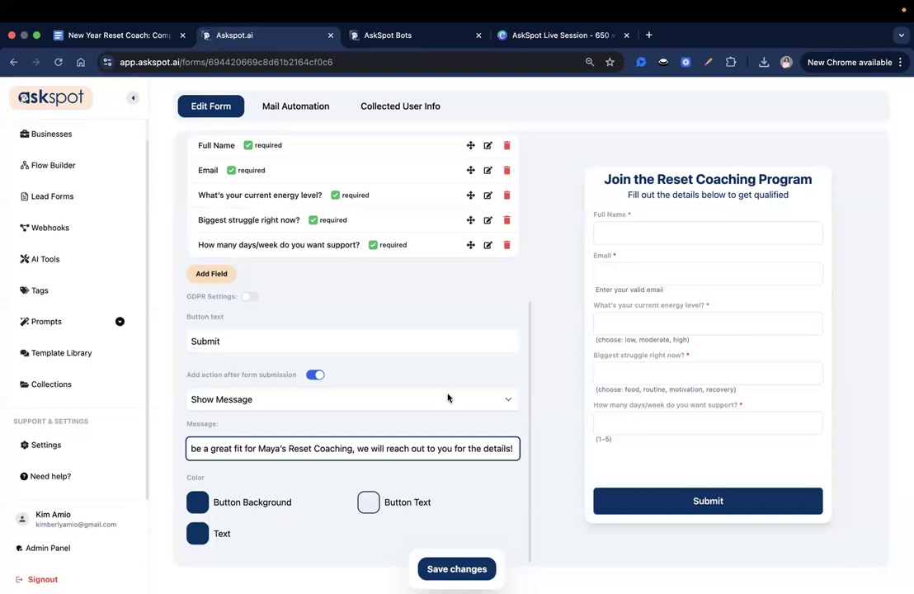
pyautogui.moveTo(359, 448); pyautogui.dragTo(540, 455)
pyautogui.click(511, 452)
# Sample #fff8f2 from the chat page and save it as the button background colour
pyautogui.click(198, 503)
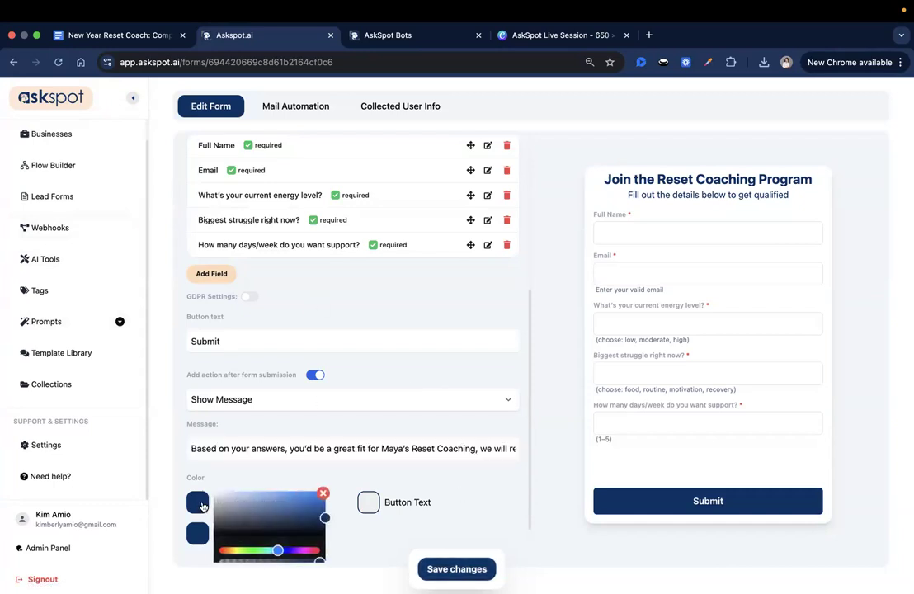
pyautogui.scroll(-1, 257, 518)
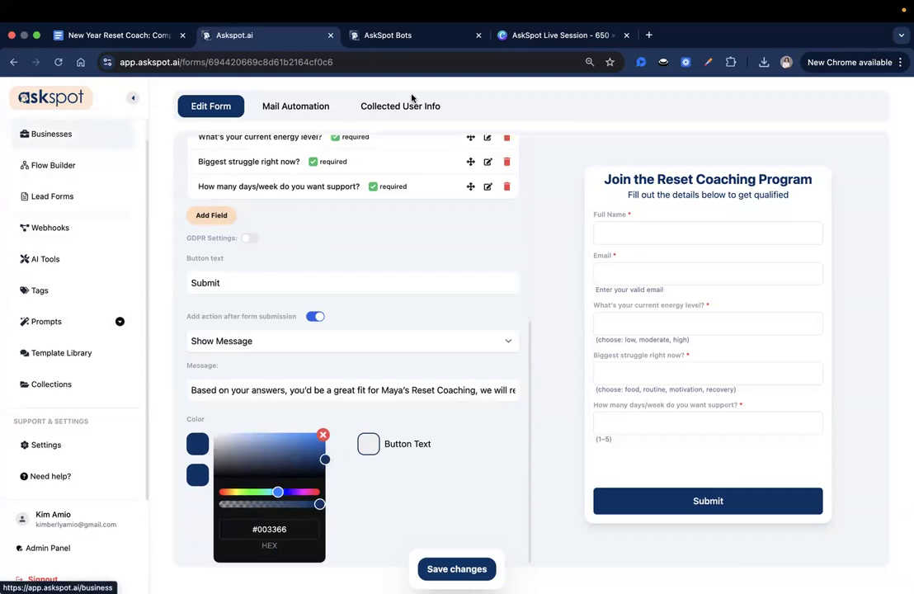
pyautogui.click(388, 38)
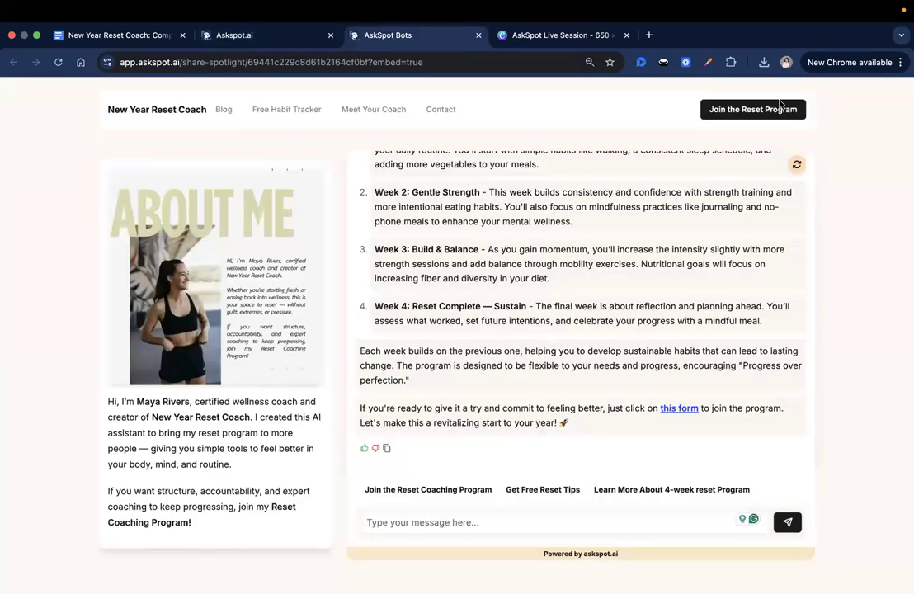
pyautogui.click(707, 61)
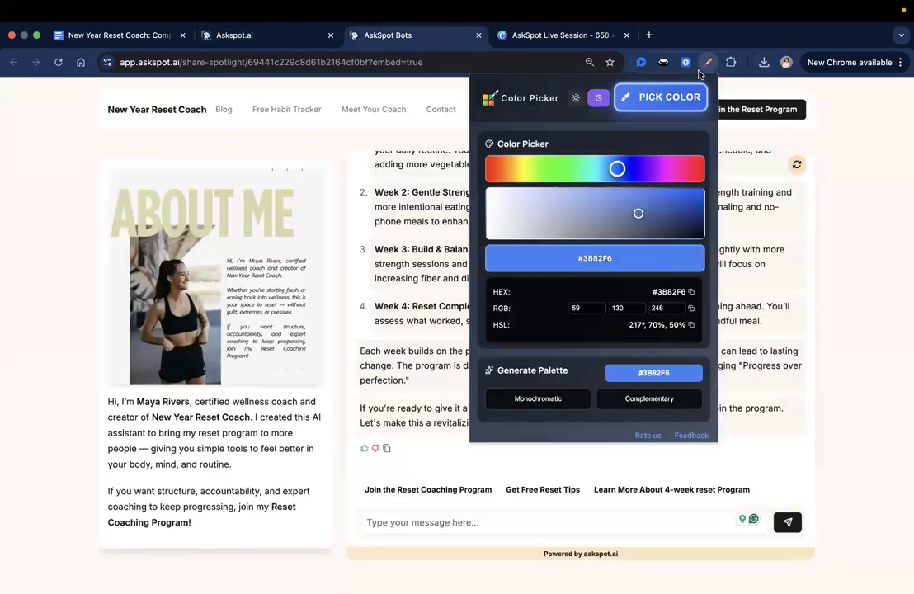
pyautogui.click(656, 99)
pyautogui.click(316, 146)
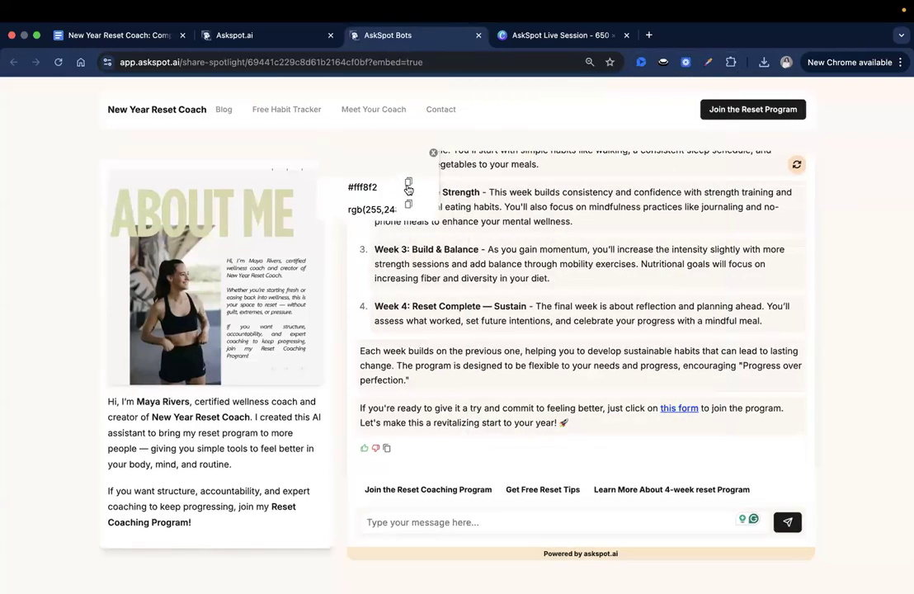
pyautogui.click(351, 183)
pyautogui.press('super+c')
pyautogui.click(241, 35)
pyautogui.click(269, 536)
pyautogui.press('super+v')
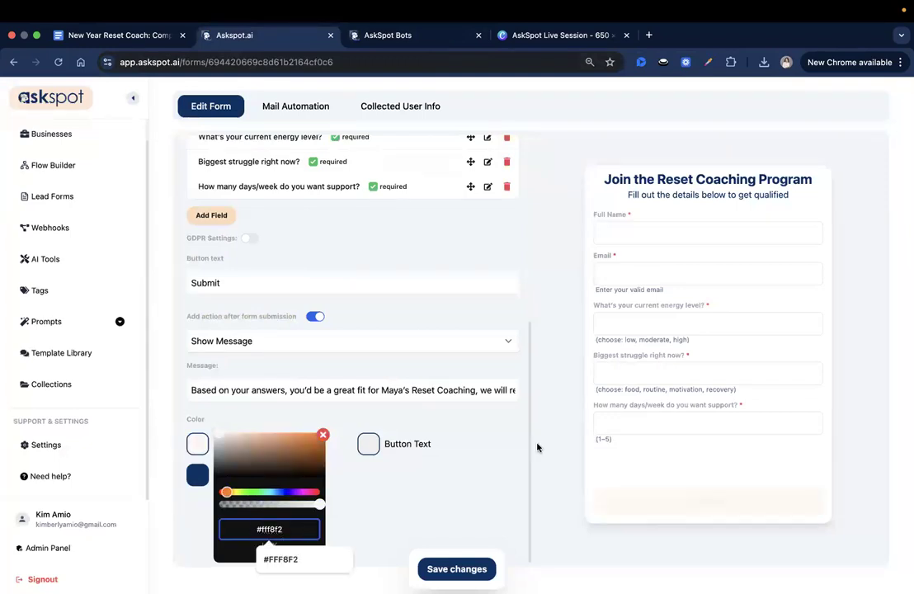
pyautogui.click(457, 569)
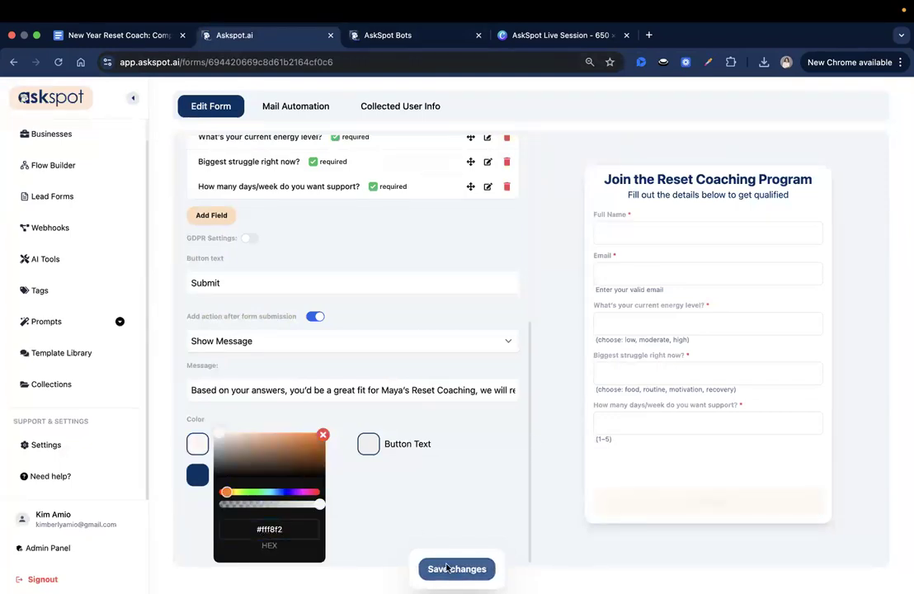
# Set the button text and form text colours to black #000000 and save
pyautogui.click(368, 445)
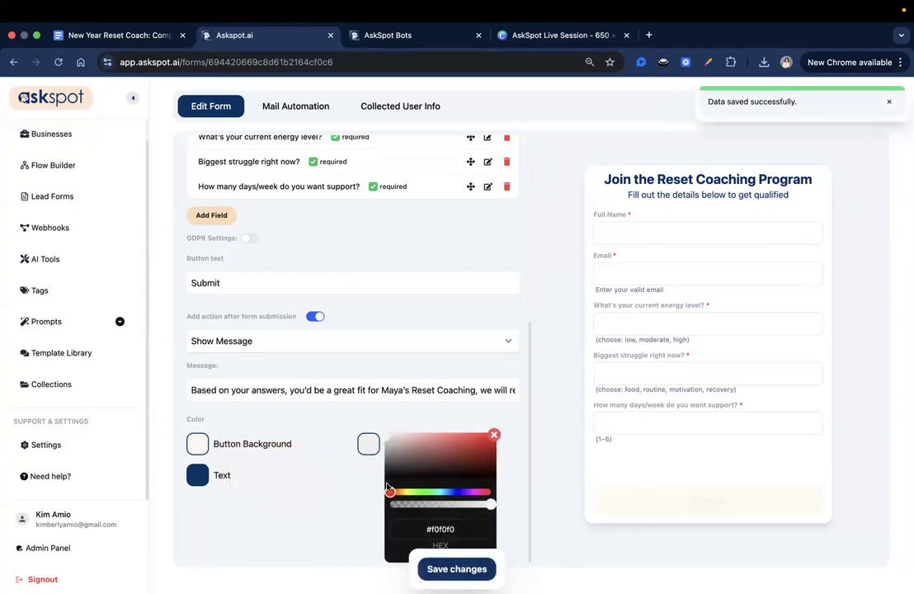
pyautogui.moveTo(386, 461); pyautogui.dragTo(384, 561)
pyautogui.click(457, 568)
pyautogui.click(198, 475)
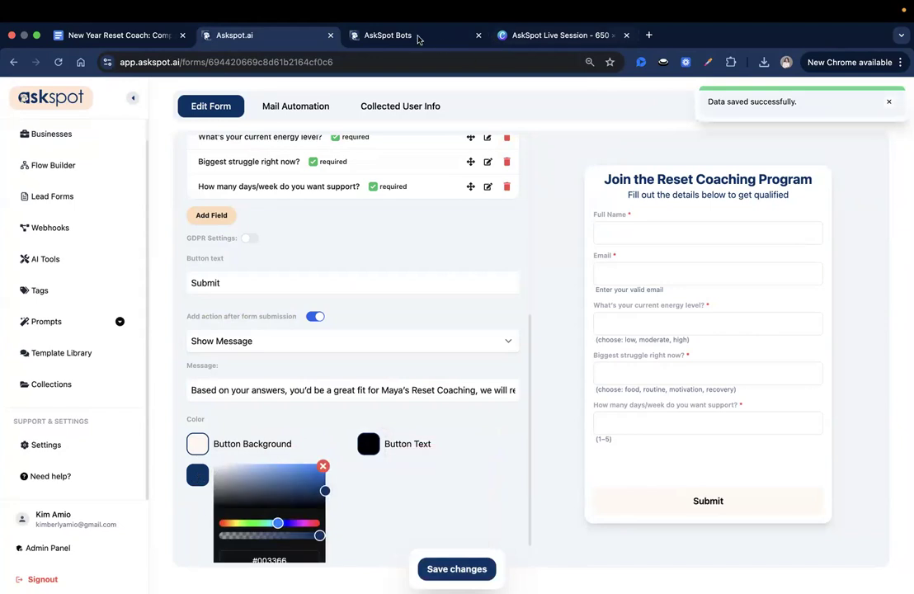
pyautogui.click(388, 34)
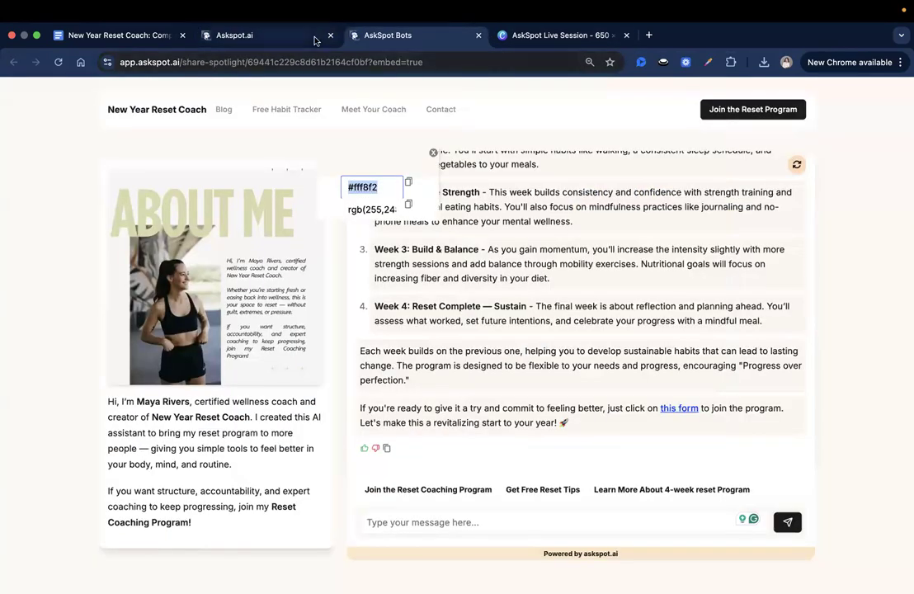
pyautogui.click(275, 35)
pyautogui.moveTo(254, 495); pyautogui.dragTo(152, 514)
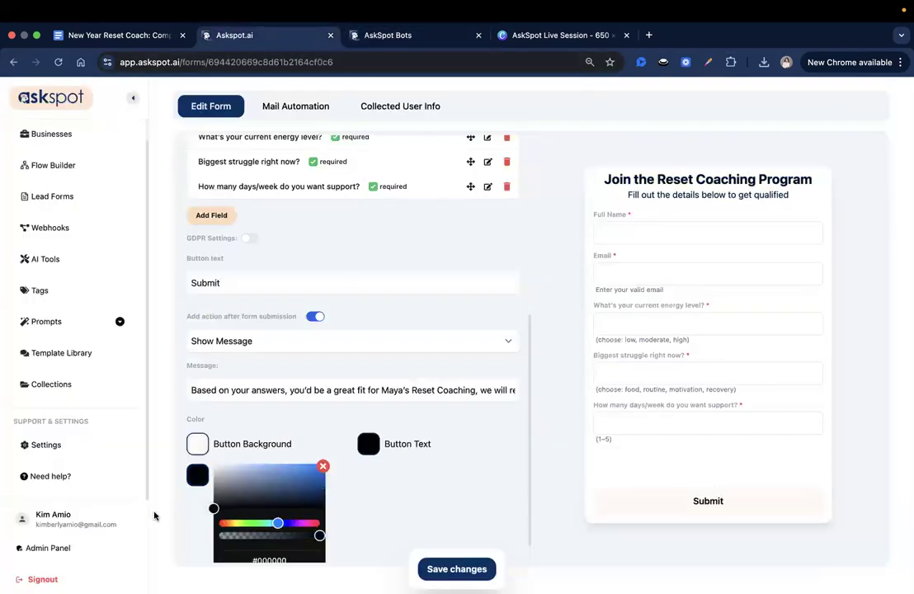
pyautogui.click(457, 568)
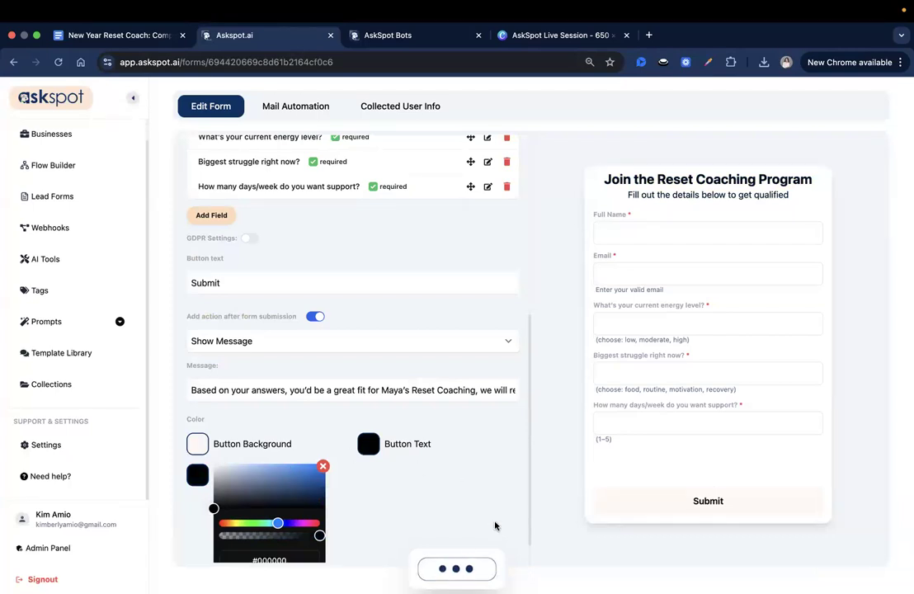
# From All Businesses, open the Spotlights business to list its spotlight bots
pyautogui.scroll(10, 495, 526)
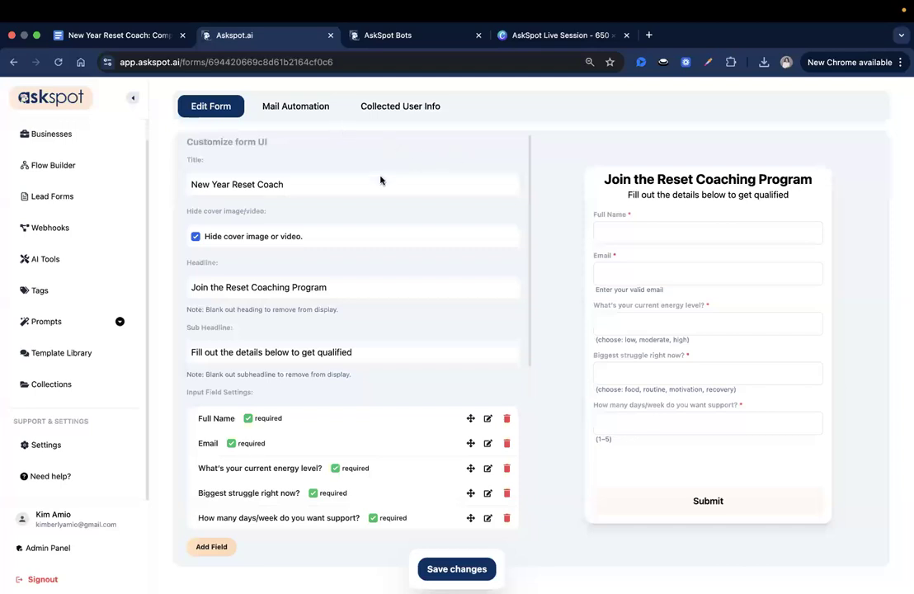
pyautogui.tripleClick(657, 186)
pyautogui.doubleClick(644, 179)
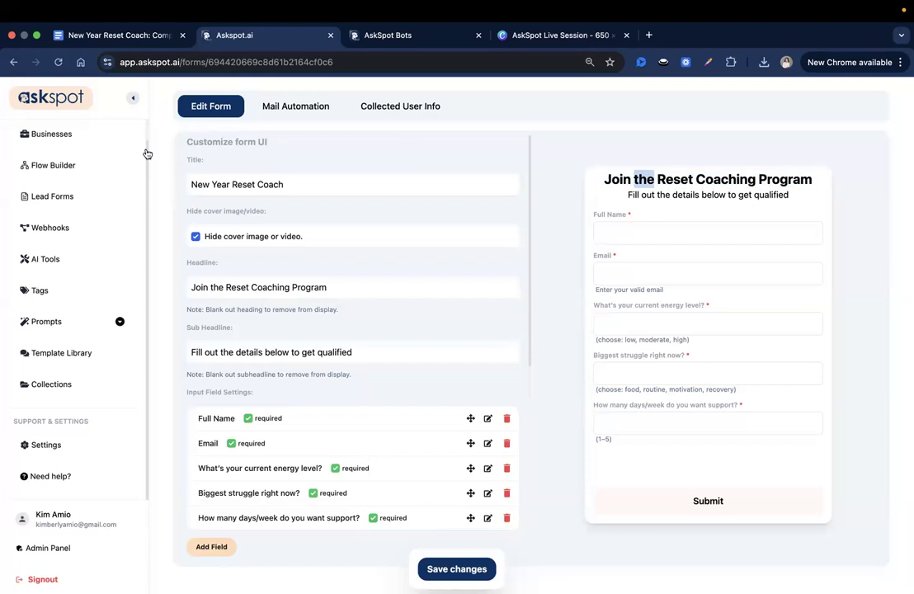
pyautogui.scroll(1, 47, 162)
pyautogui.click(45, 158)
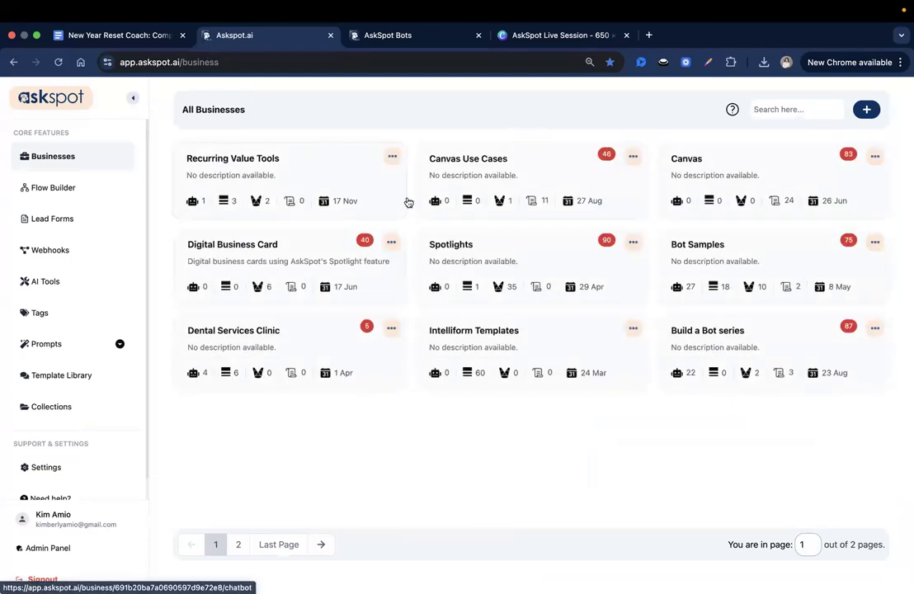
pyautogui.click(481, 247)
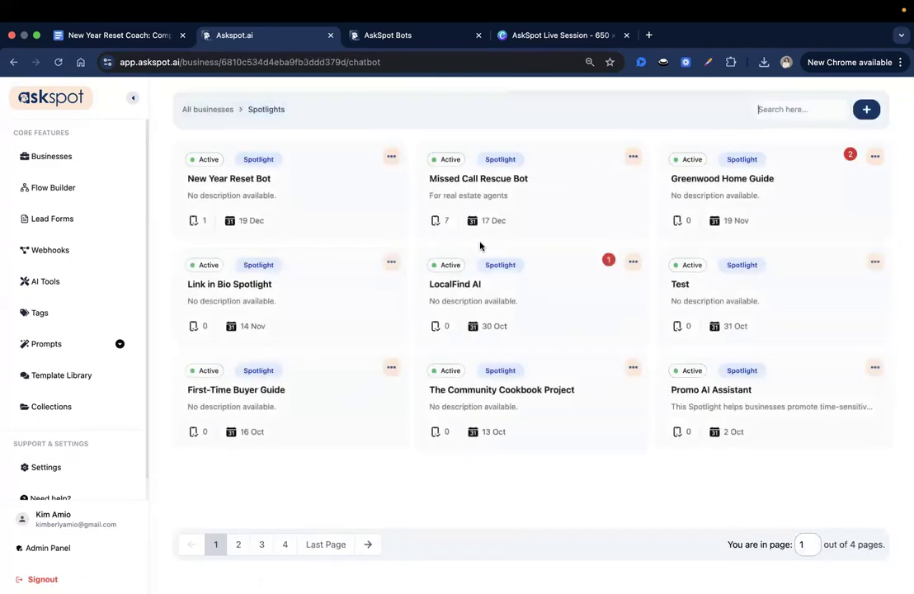
# Add a 'Join the Reset Coaching Program' form channel to the New Year Reset Bot using the New Year Reset Coach form
pyautogui.click(253, 178)
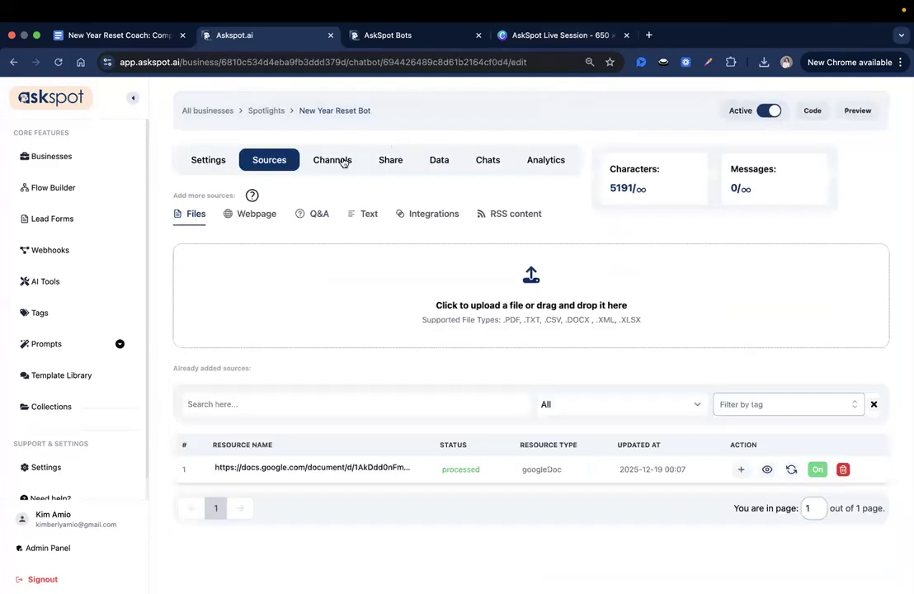
pyautogui.click(342, 161)
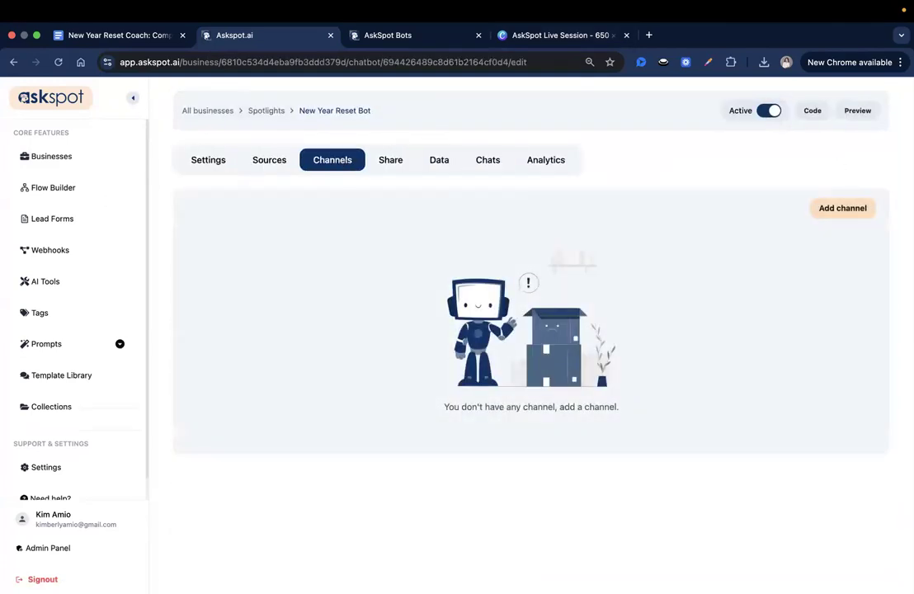
pyautogui.click(838, 209)
pyautogui.click(371, 265)
pyautogui.click(382, 283)
pyautogui.write('Join the Reset Coaching Program')
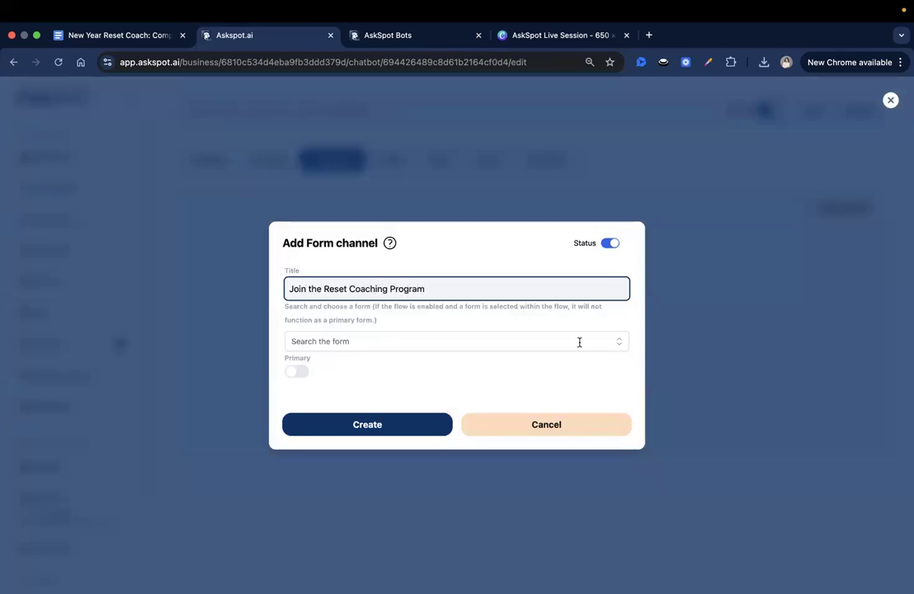
pyautogui.click(618, 341)
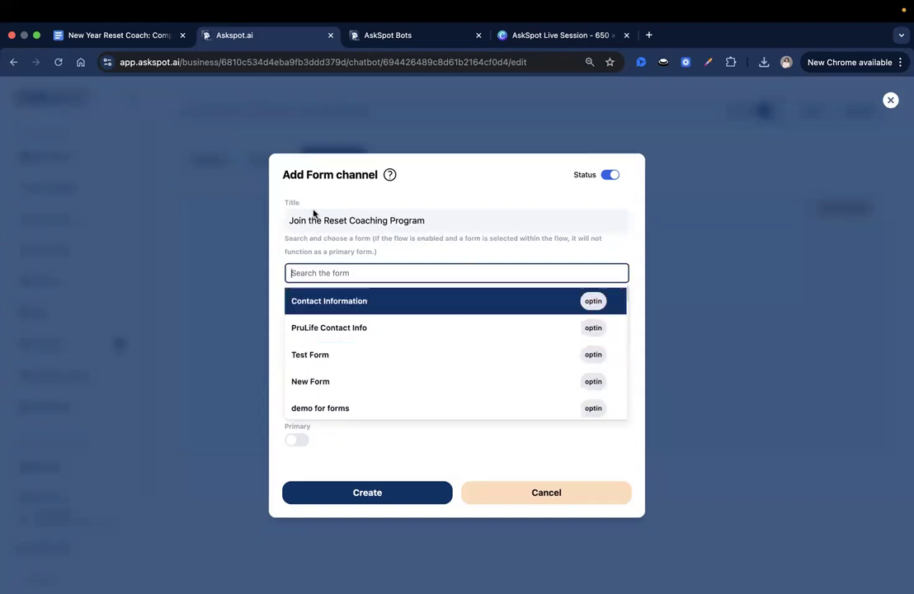
pyautogui.scroll(-10, 437, 335)
pyautogui.scroll(-6, 443, 344)
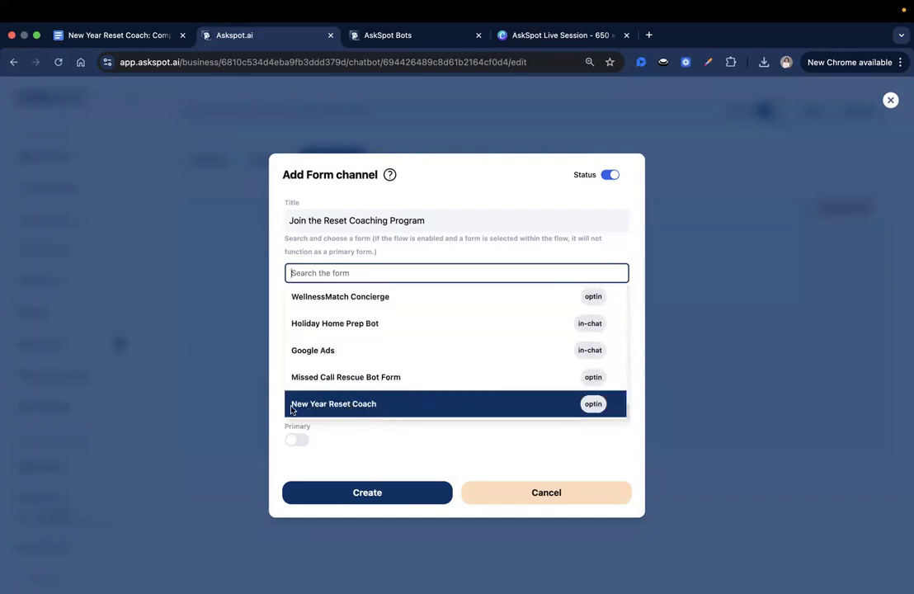
pyautogui.click(333, 412)
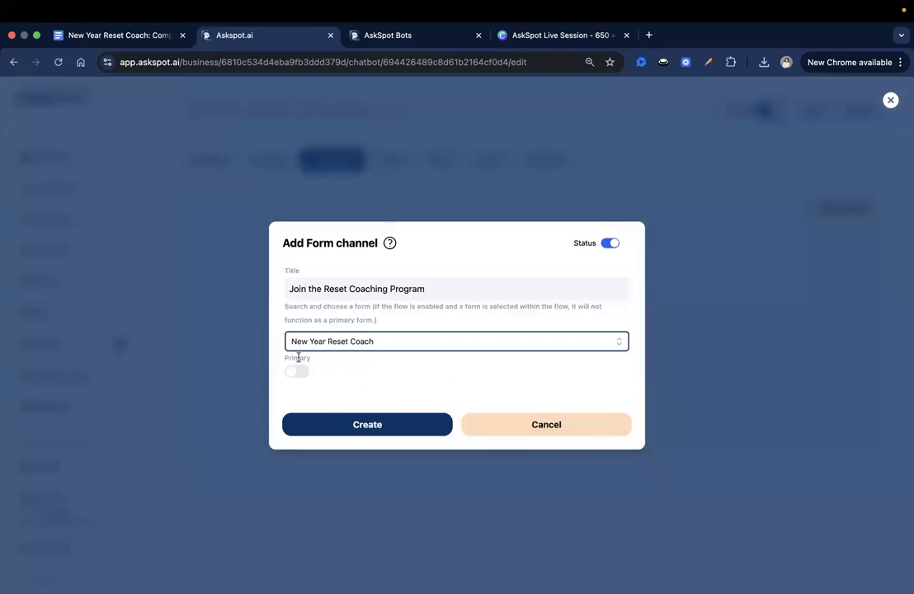
pyautogui.click(384, 426)
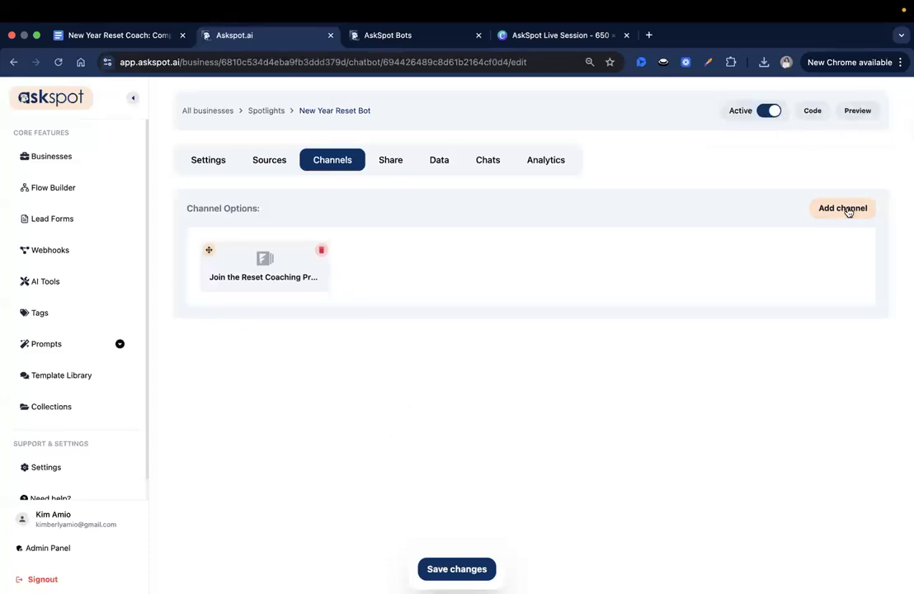
# Add a question channel titled 'Get Free Reset Tips' by pasting the copied title
pyautogui.click(845, 209)
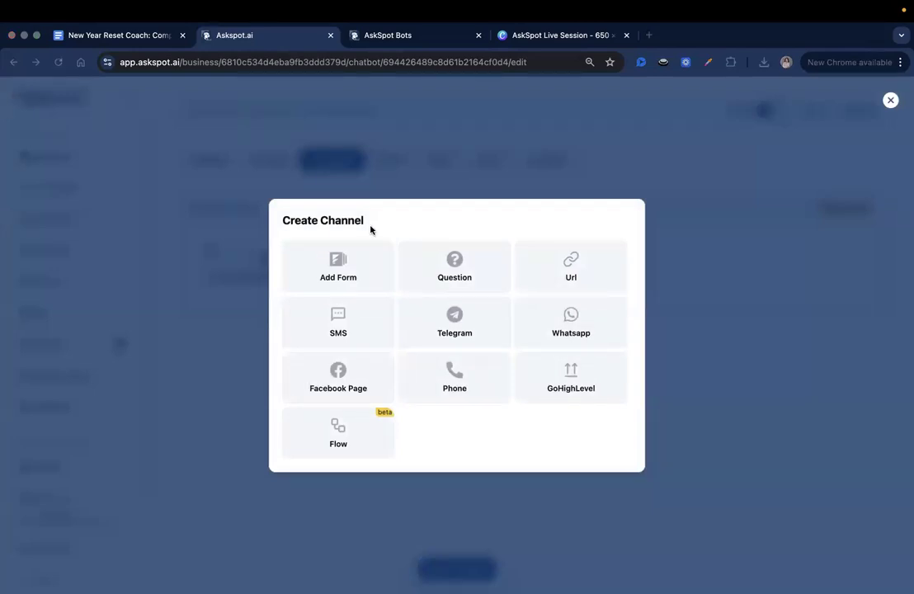
pyautogui.click(465, 273)
pyautogui.rightClick(409, 216)
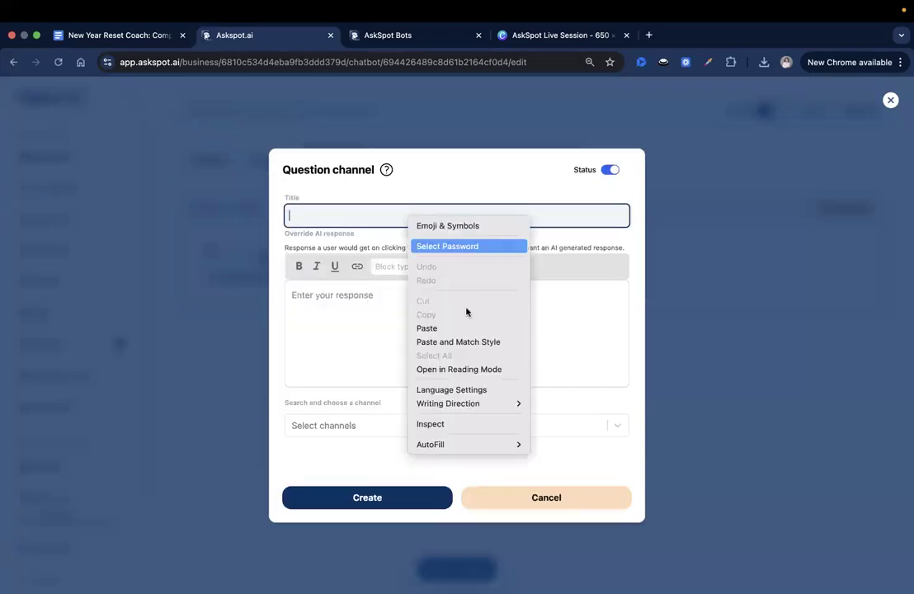
pyautogui.click(467, 327)
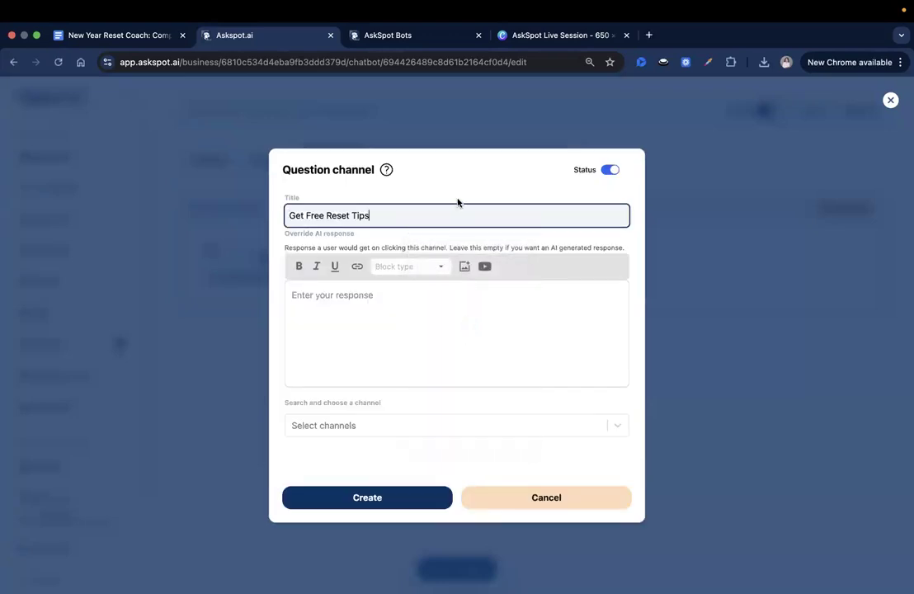
pyautogui.click(341, 496)
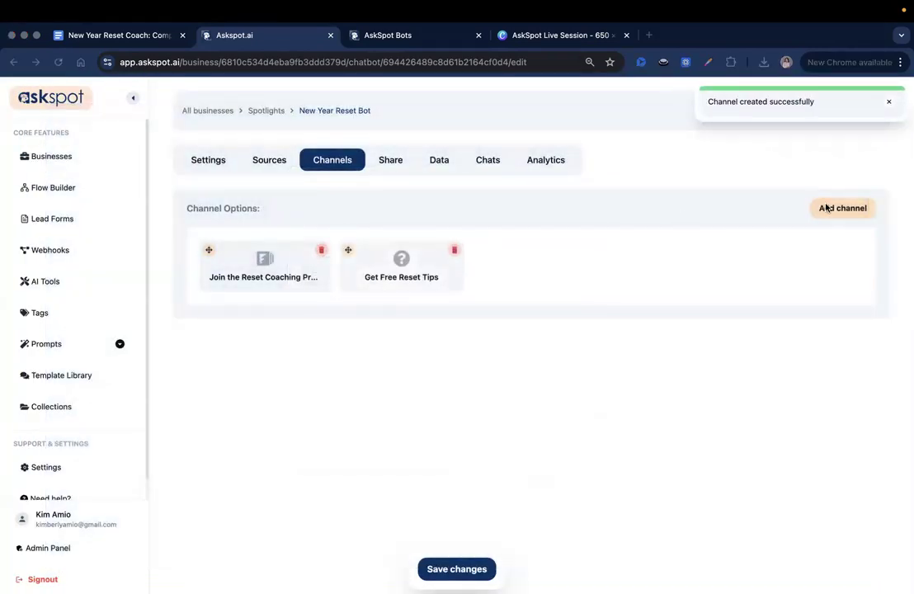
# Add a second question channel titled 'Learn More About 4-week reset Program'
pyautogui.click(829, 209)
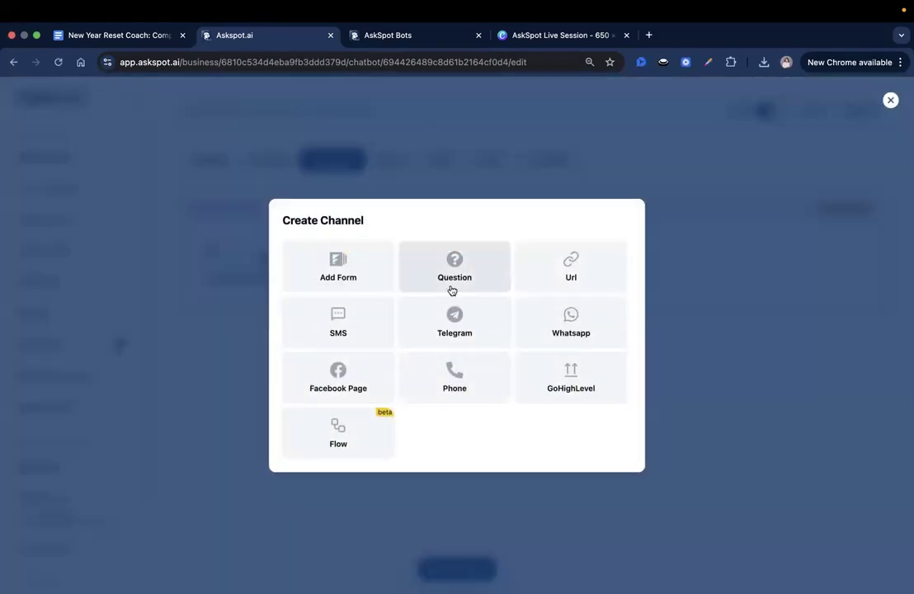
pyautogui.click(444, 273)
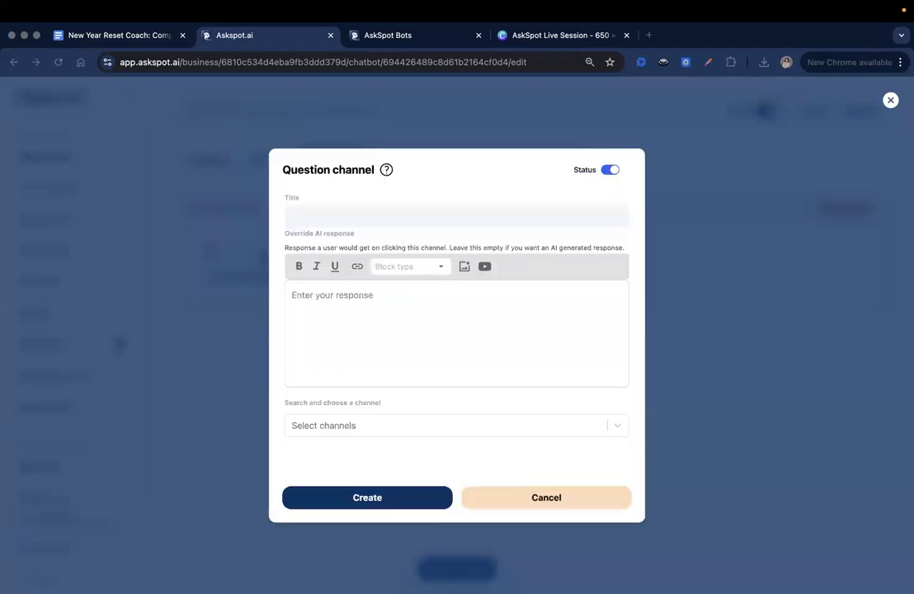
pyautogui.click(369, 216)
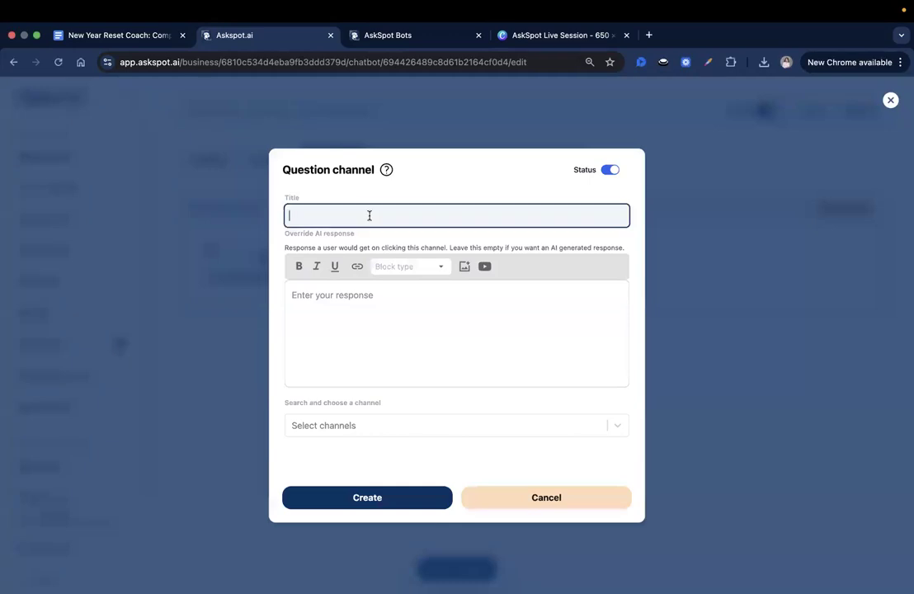
pyautogui.write('Learn More About 4-week reset Program')
pyautogui.click(466, 214)
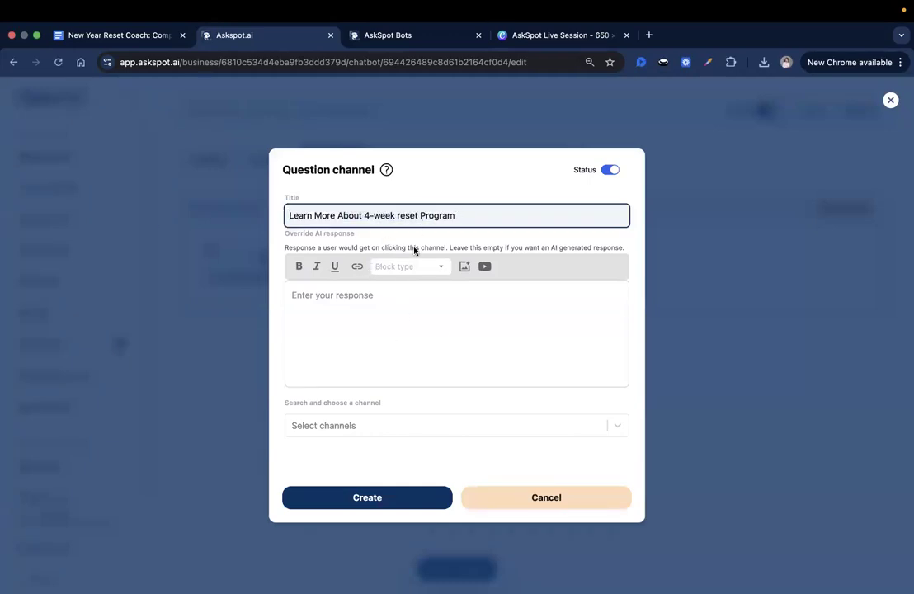
pyautogui.click(508, 248)
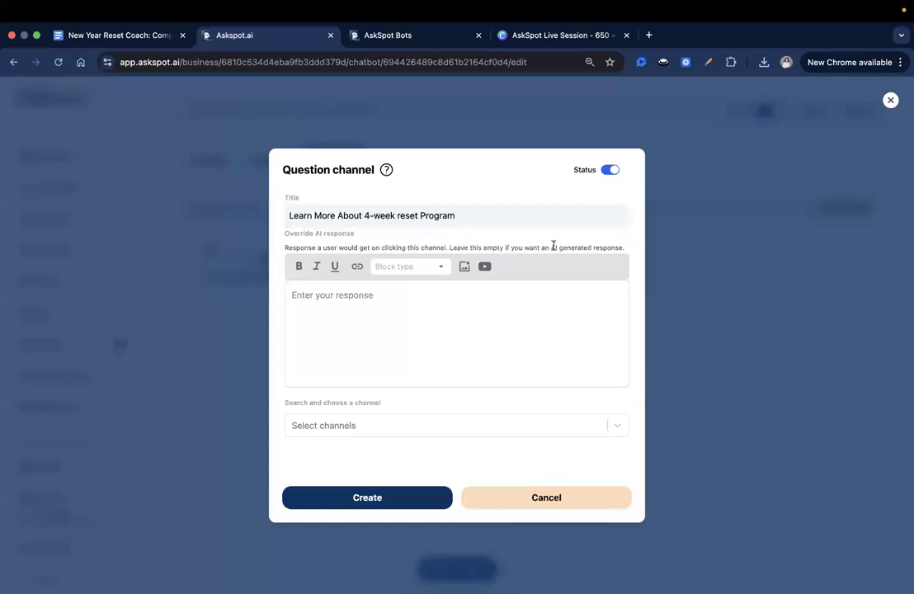
pyautogui.moveTo(552, 246); pyautogui.dragTo(597, 247)
pyautogui.click(526, 234)
pyautogui.doubleClick(356, 214)
pyautogui.moveTo(400, 214); pyautogui.dragTo(485, 212)
pyautogui.click(486, 212)
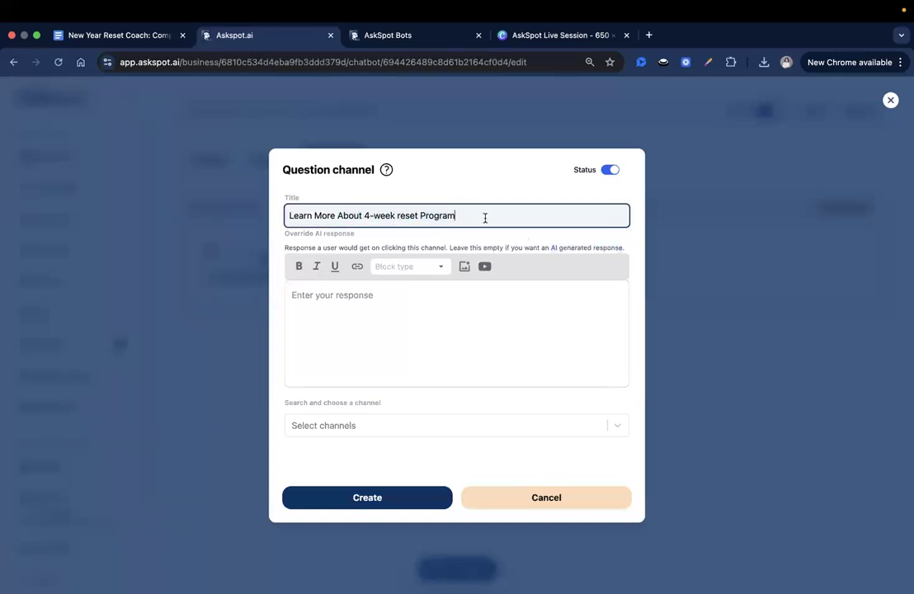
pyautogui.click(356, 499)
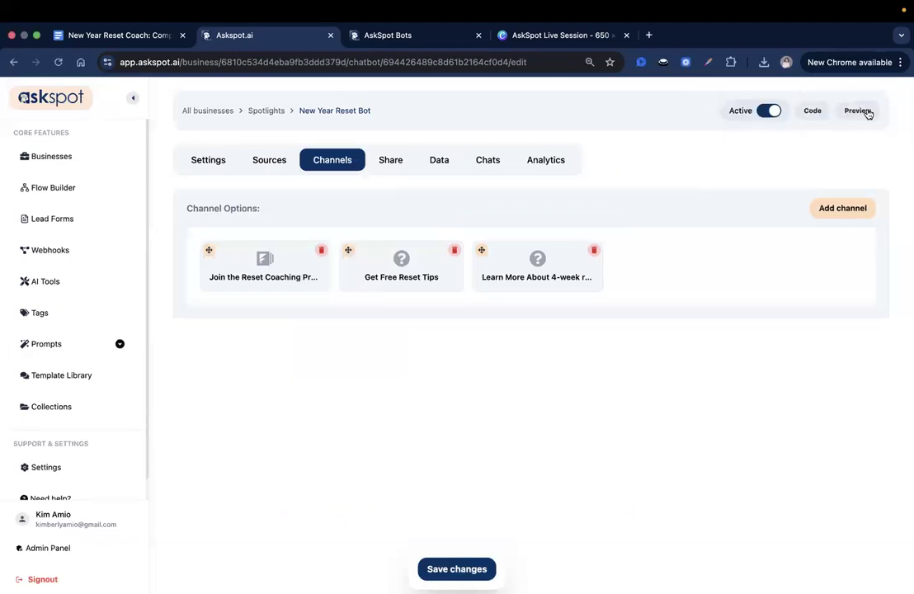
# Open a fresh Spotlight preview showing the three channel buttons, closing the outdated preview tab
pyautogui.click(862, 110)
pyautogui.click(631, 41)
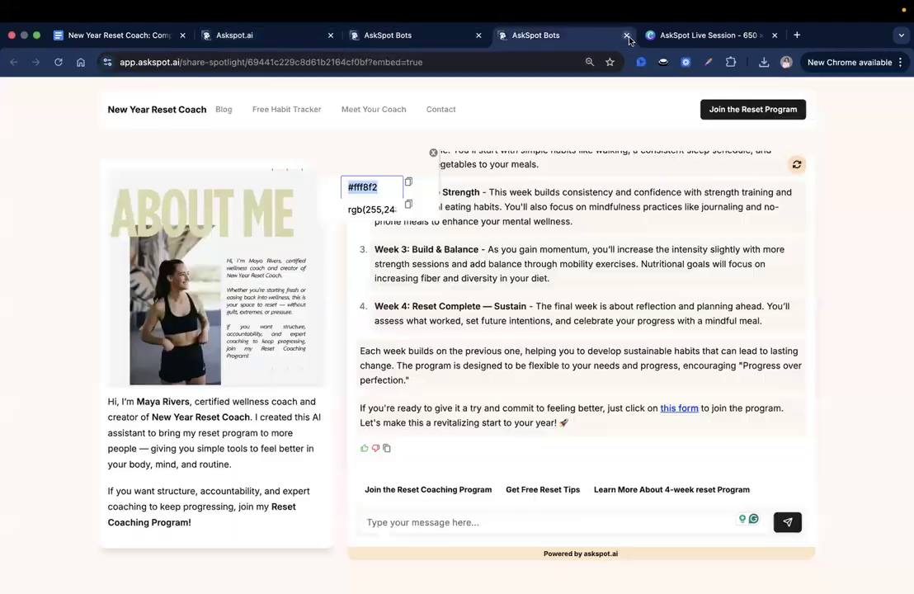
pyautogui.click(626, 34)
pyautogui.click(404, 34)
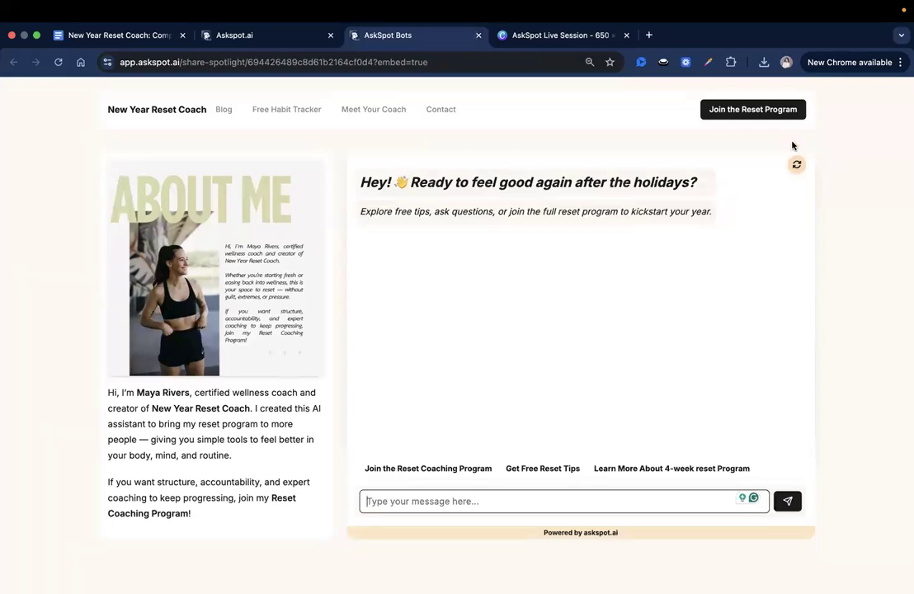
pyautogui.click(246, 35)
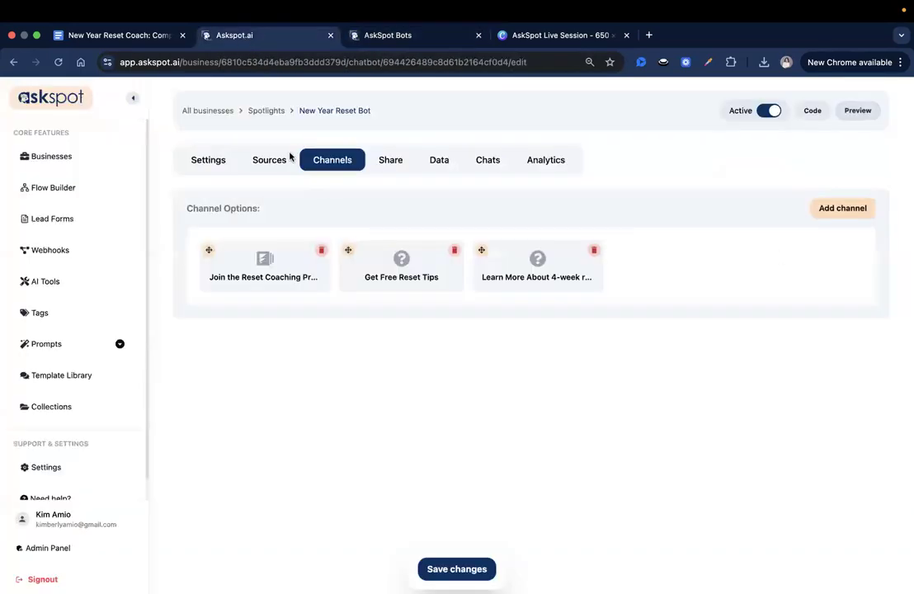
# Turn on 'Enable AI to suggest questions' in the bot's AI Config settings and save
pyautogui.click(213, 161)
pyautogui.click(338, 200)
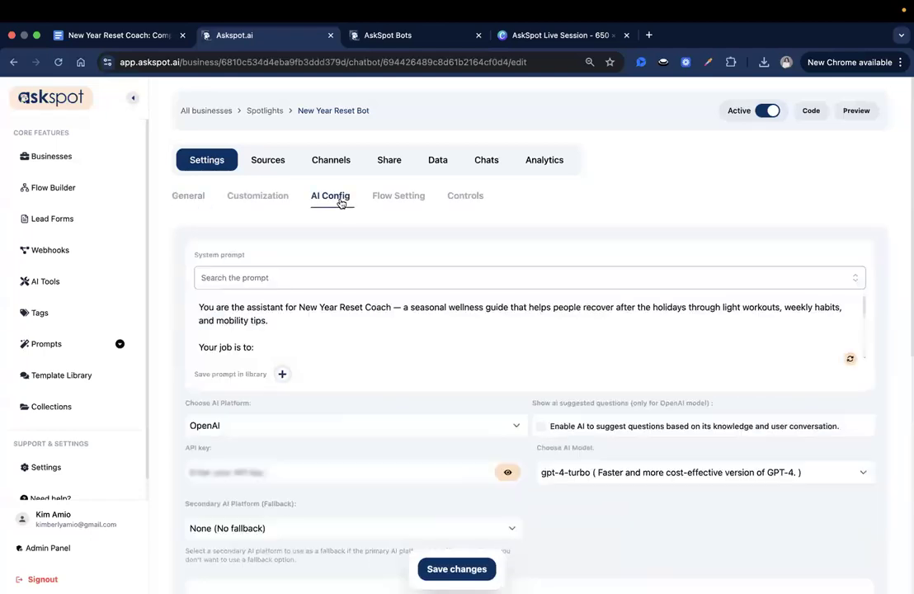
pyautogui.scroll(-1, 490, 386)
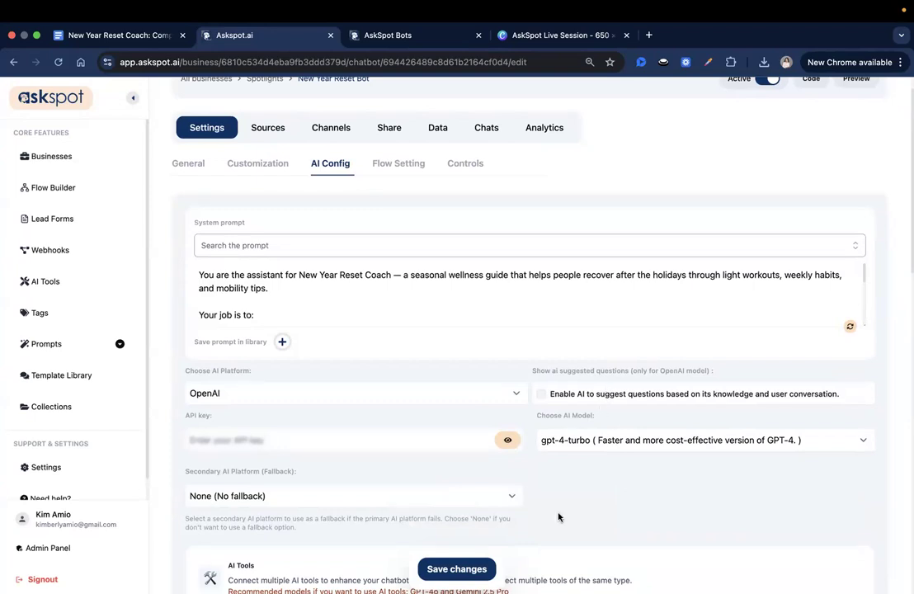
pyautogui.click(541, 394)
pyautogui.click(450, 569)
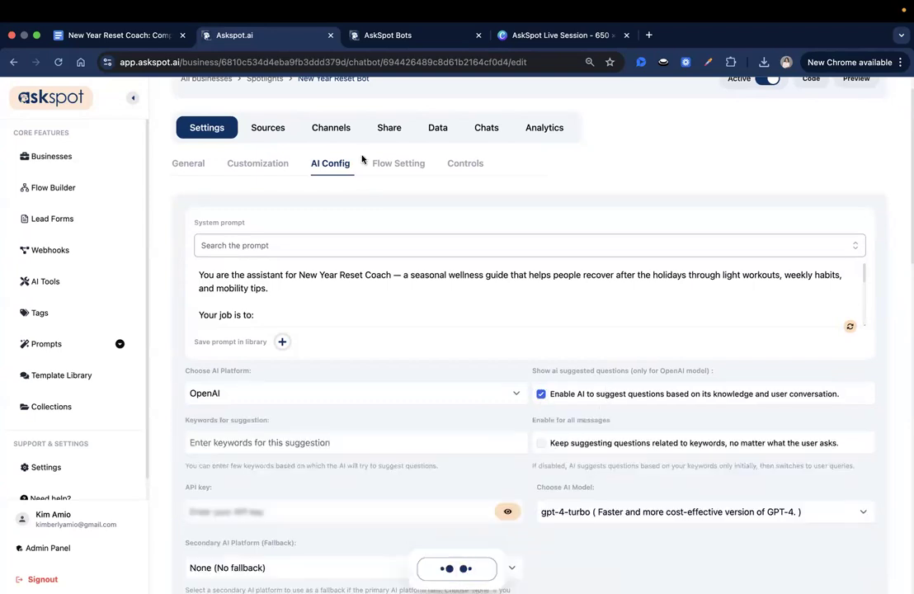
pyautogui.click(415, 39)
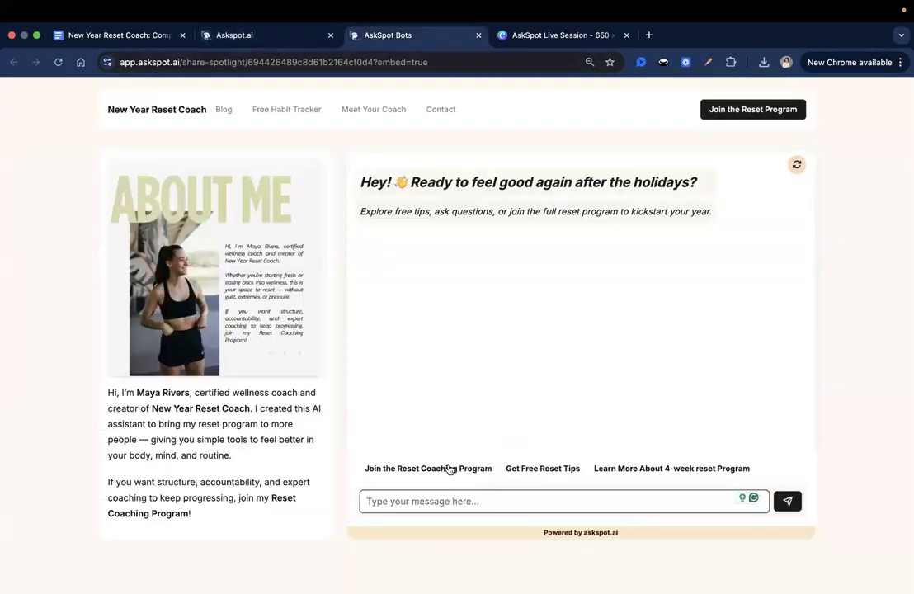
# Ask the preview about the 4-week reset program, reload, and read the weekly progress-tracking answer
pyautogui.click(678, 468)
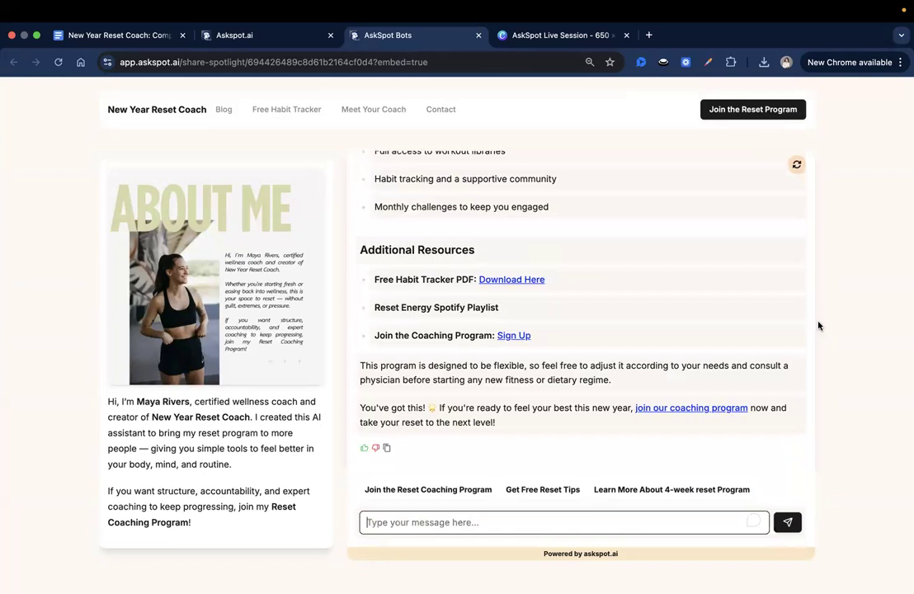
pyautogui.click(796, 165)
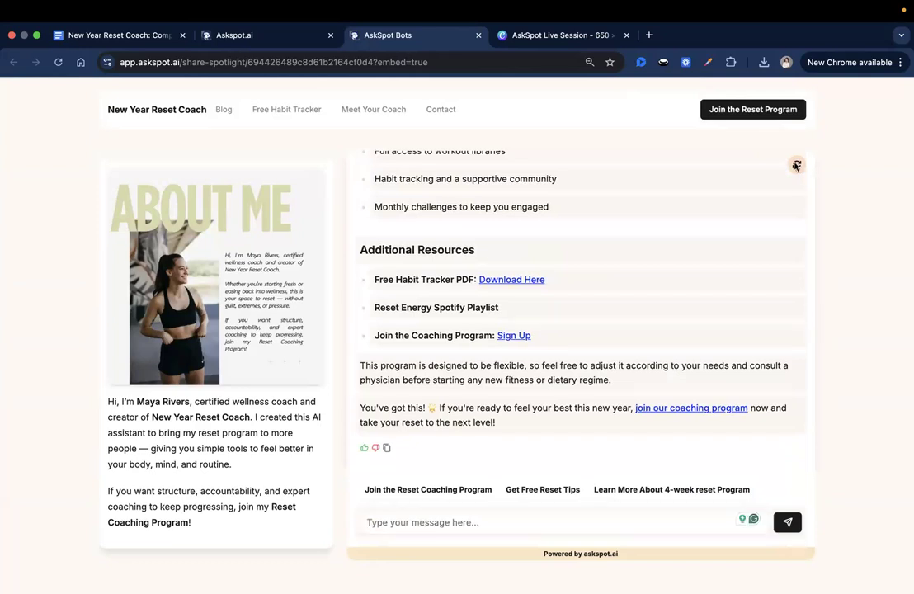
pyautogui.click(57, 62)
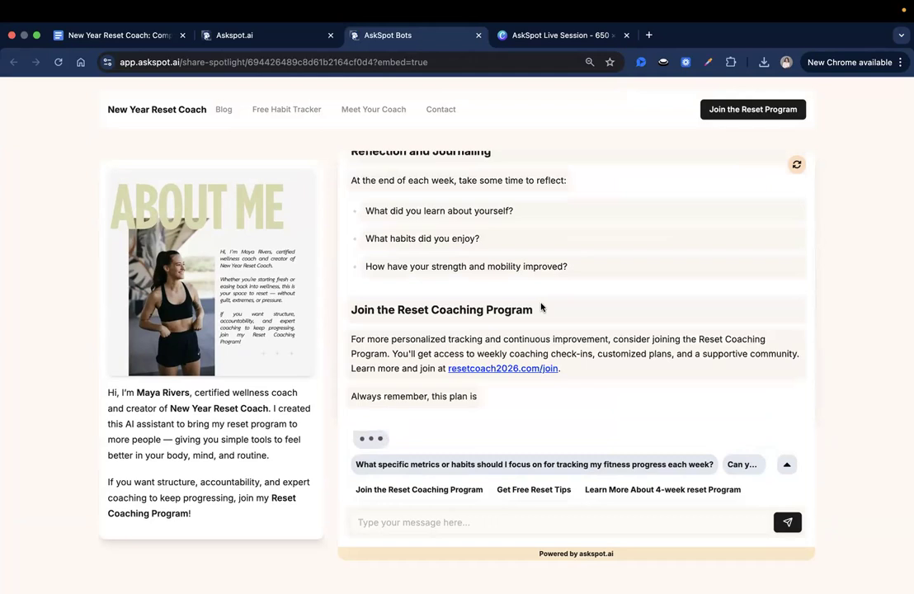
pyautogui.scroll(5, 541, 306)
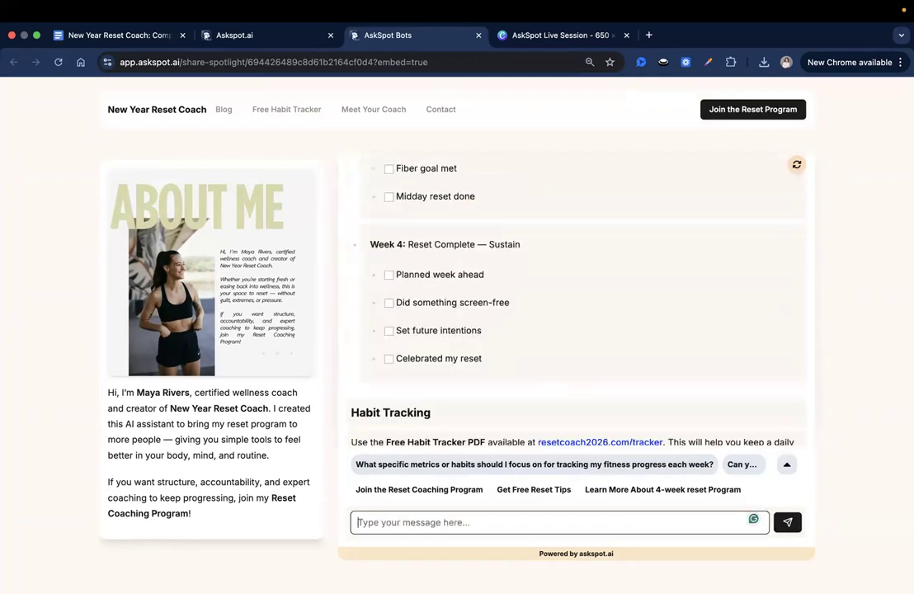
pyautogui.scroll(10, 800, 343)
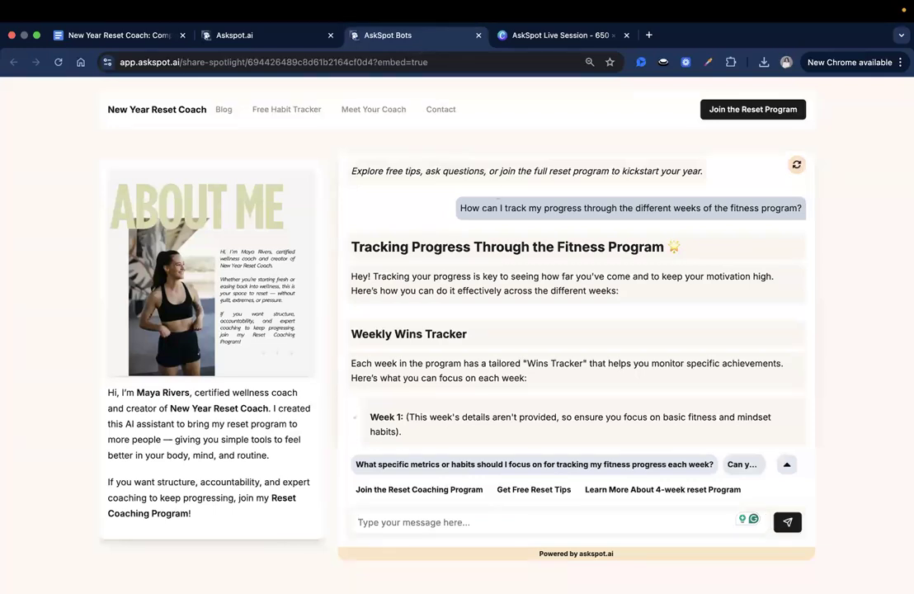
# Restart the preview chat and ask the bot 'What is this reset exactly?'
pyautogui.click(435, 498)
pyautogui.write('What is')
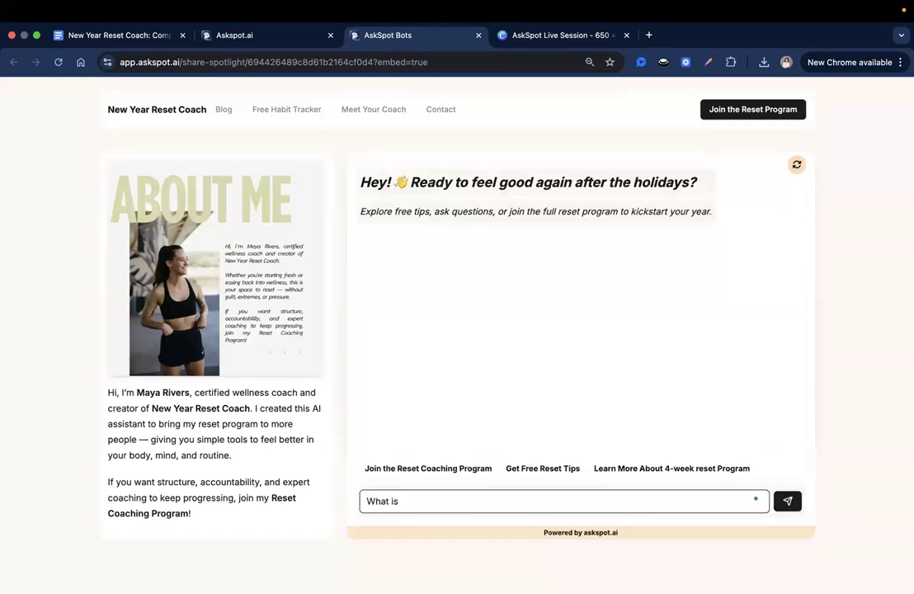
pyautogui.write(' this reset exactly?')
pyautogui.press('Return')
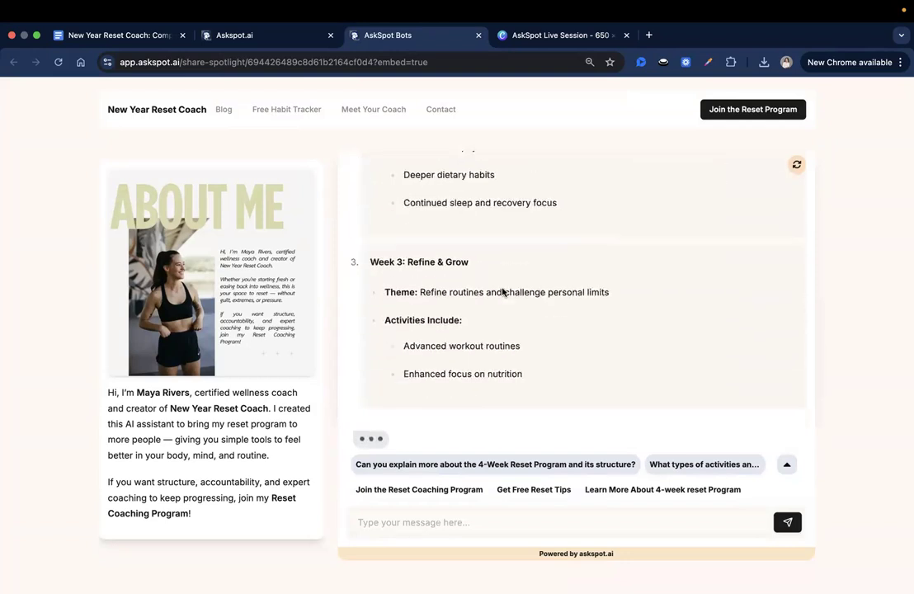
# Compare the Week 3 and Week 4 content in the Google Doc against the bot's answer
pyautogui.click(73, 36)
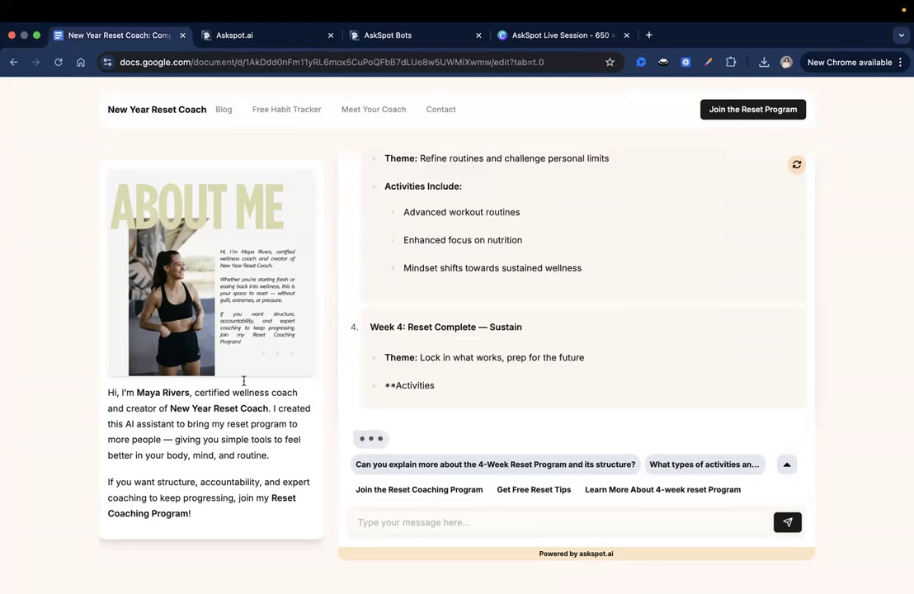
pyautogui.scroll(5, 384, 287)
pyautogui.scroll(4, 383, 286)
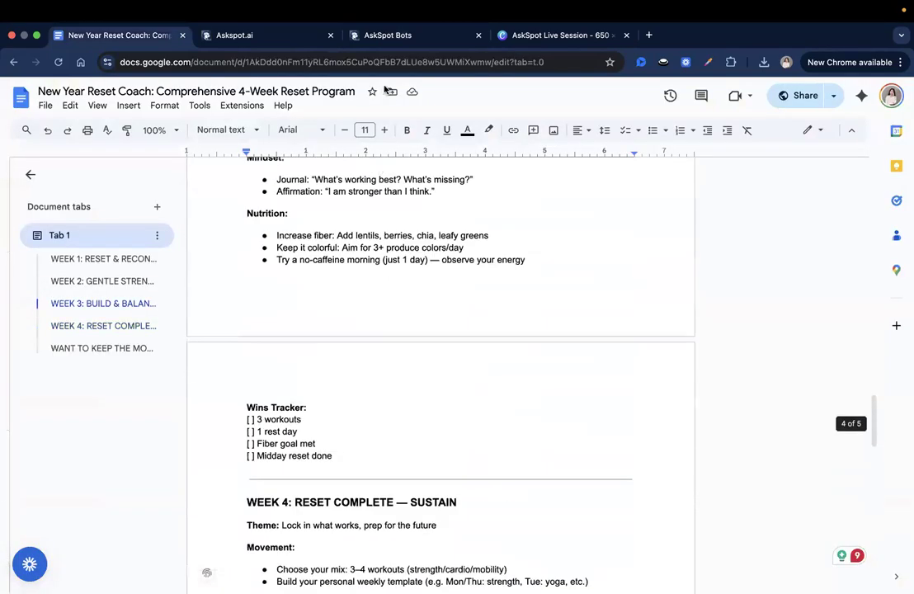
pyautogui.click(404, 35)
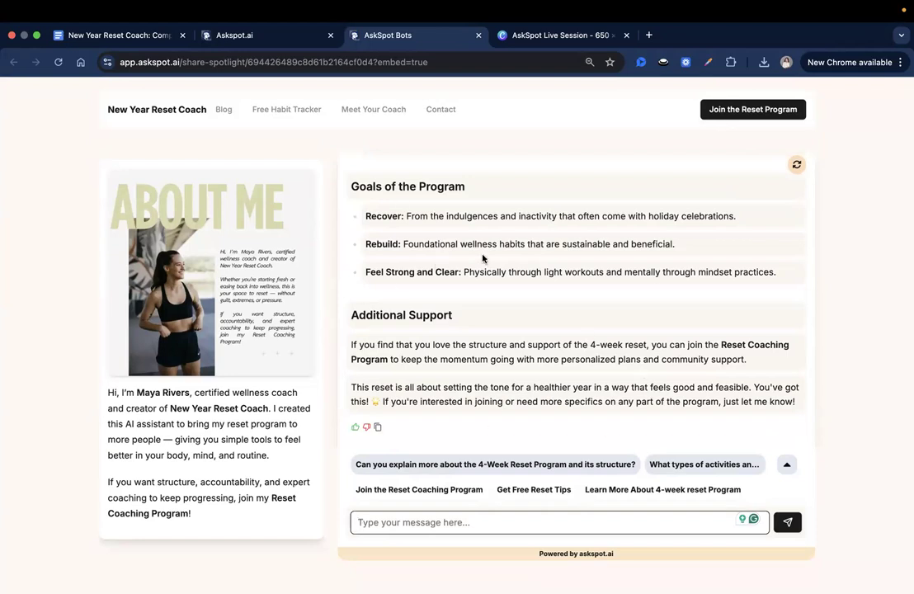
# Scroll the bot's reply back to the top, then return to the bot's AI Config page
pyautogui.click(524, 292)
pyautogui.scroll(2, 524, 292)
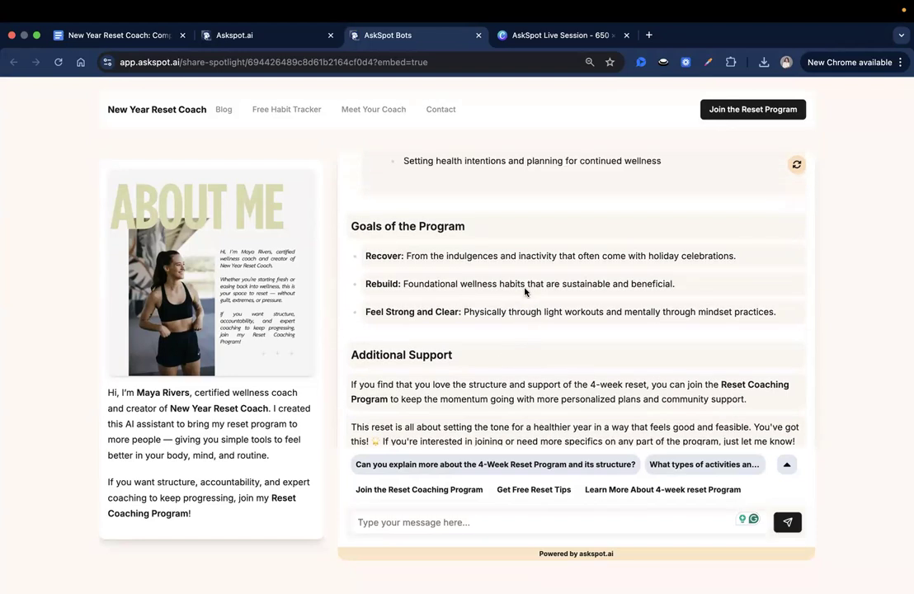
pyautogui.scroll(15, 525, 288)
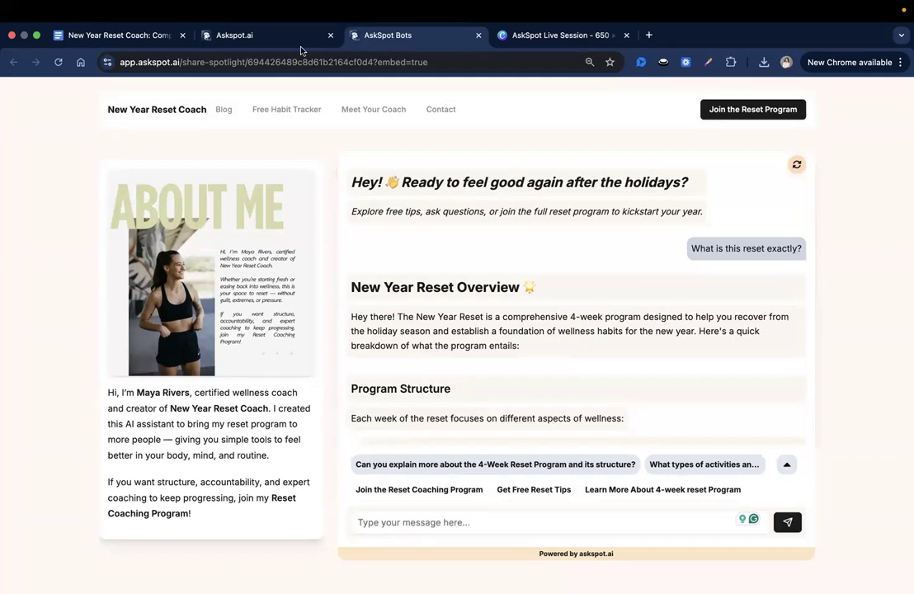
pyautogui.click(257, 38)
# Enable copy-sharing of the Spotlight in Share settings, save, and copy its share link
pyautogui.scroll(1, 393, 184)
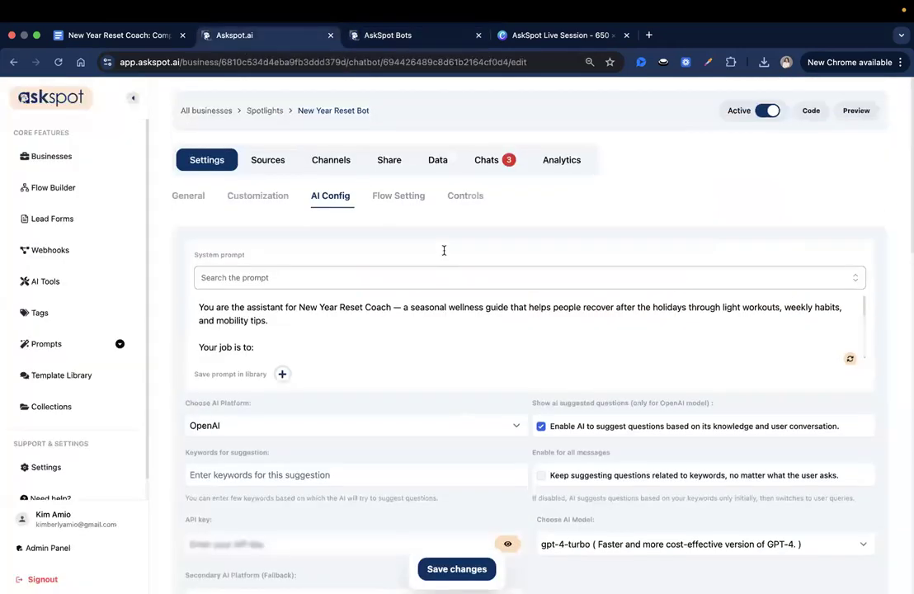
pyautogui.click(392, 163)
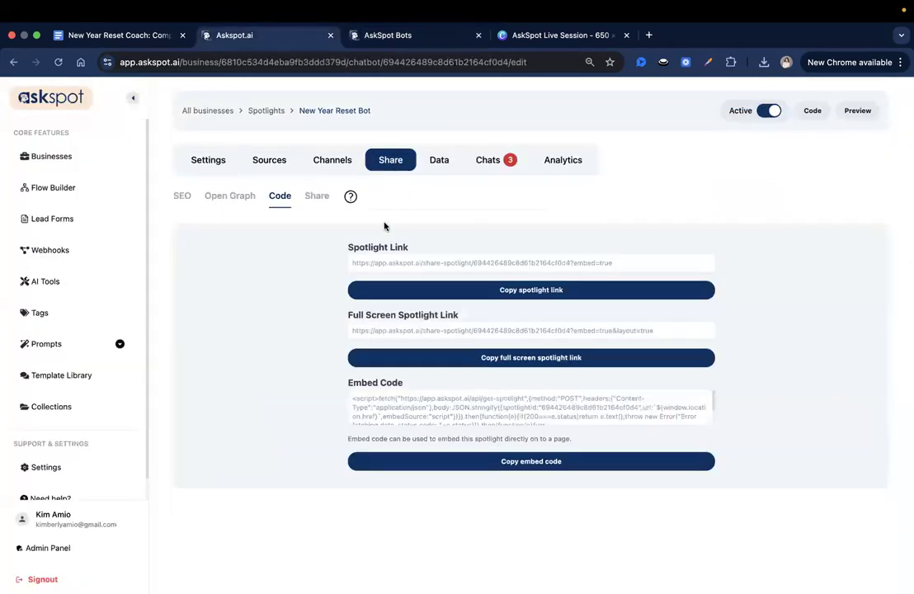
pyautogui.click(317, 201)
pyautogui.click(361, 271)
pyautogui.click(584, 409)
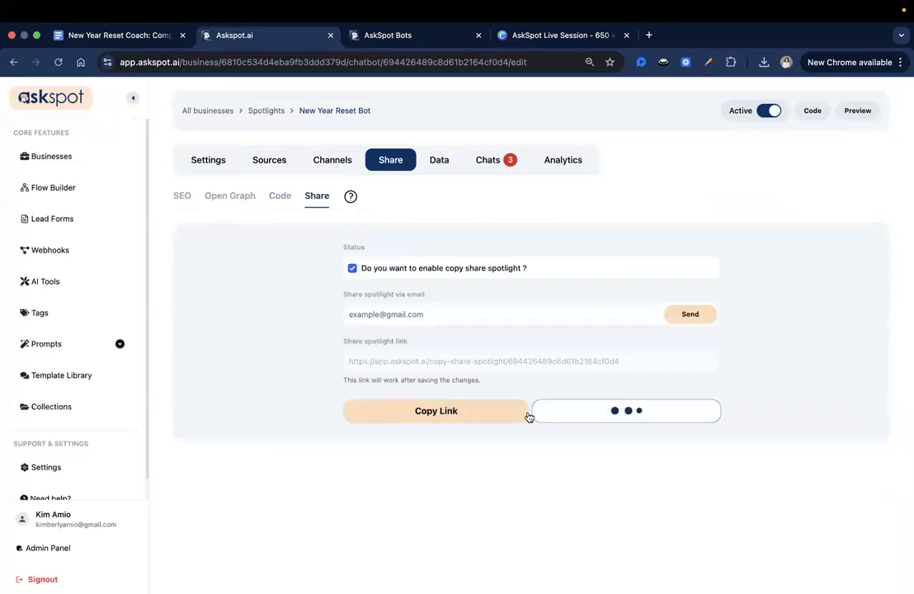
pyautogui.click(456, 418)
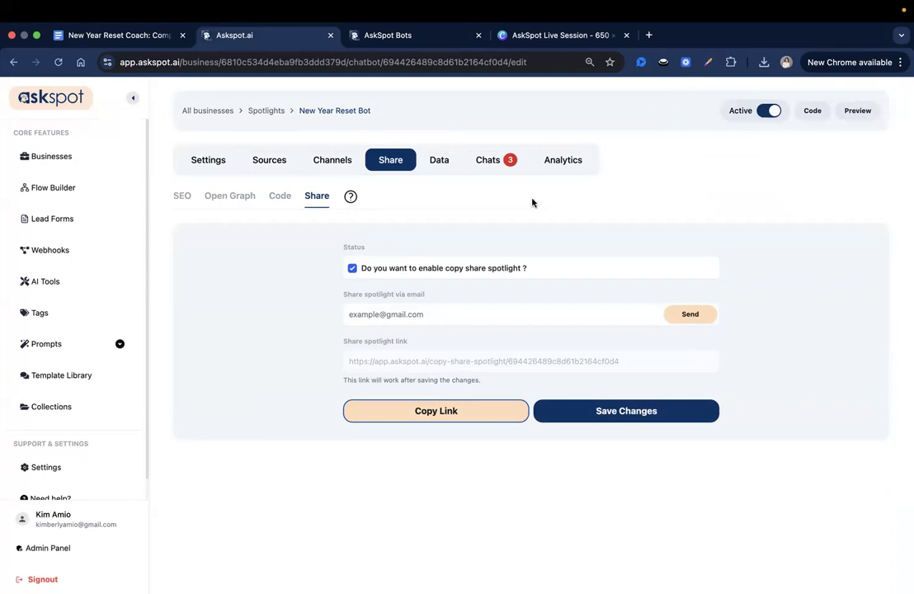
pyautogui.moveTo(298, 111); pyautogui.dragTo(388, 113)
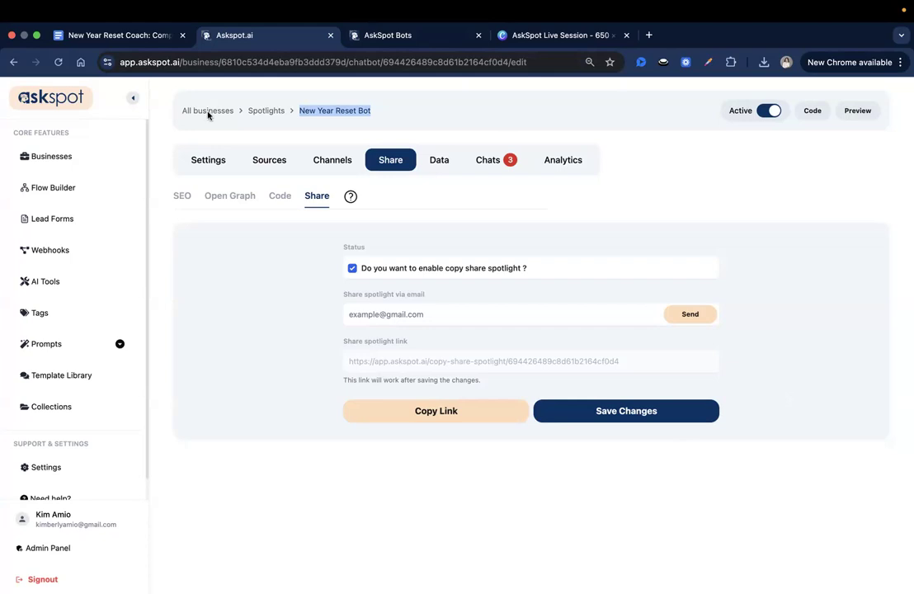
# Copy the program Google Doc's view link, then scroll back to its Program Overview
pyautogui.click(145, 119)
pyautogui.click(81, 37)
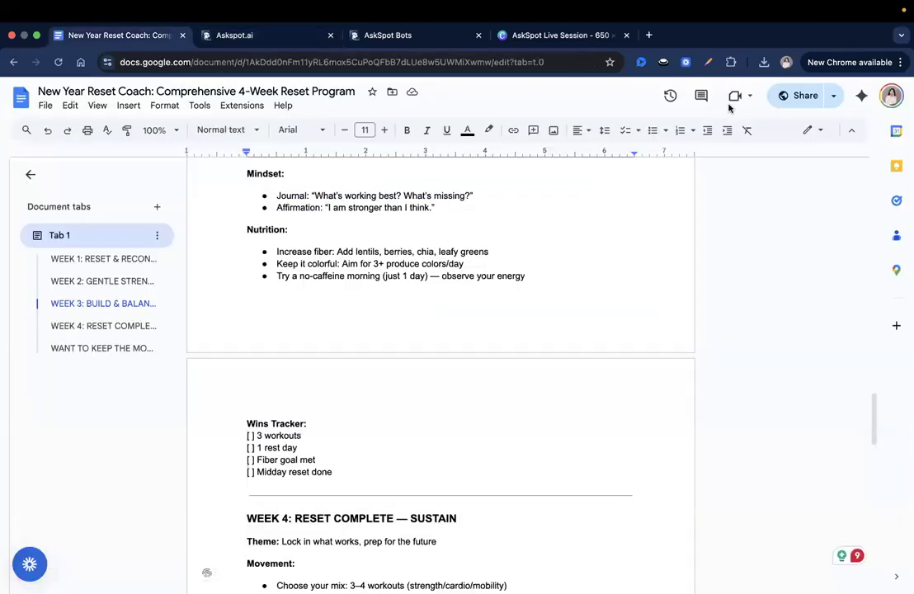
pyautogui.click(781, 97)
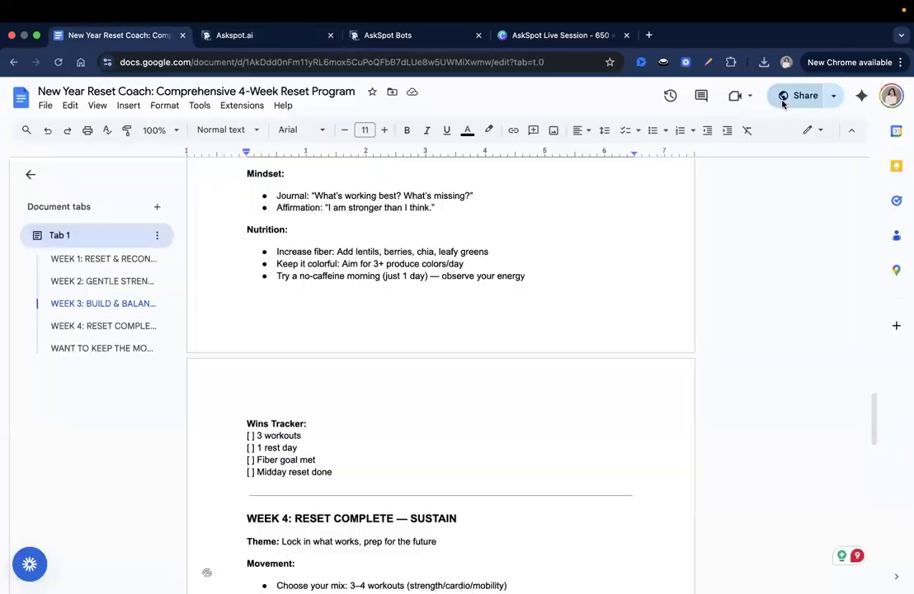
pyautogui.click(348, 446)
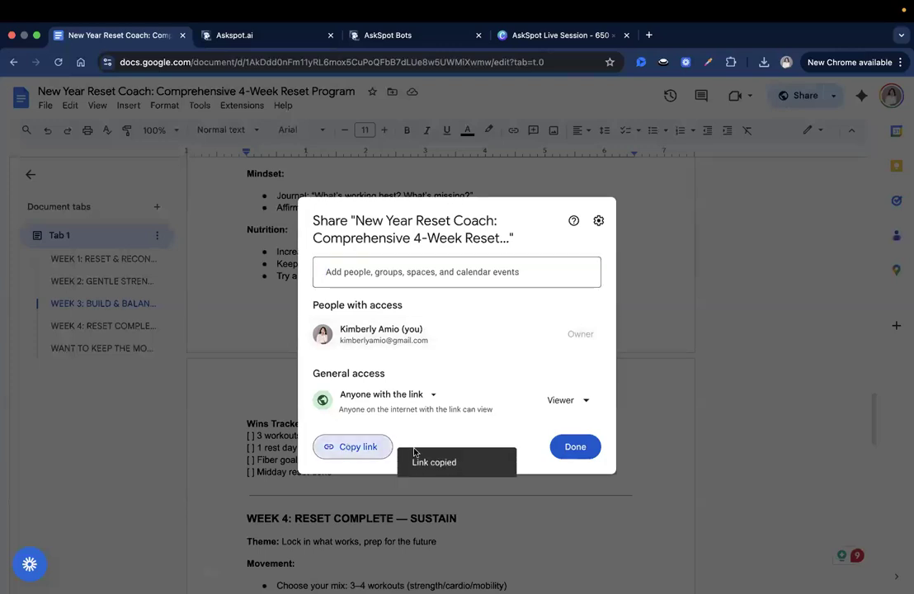
pyautogui.click(575, 447)
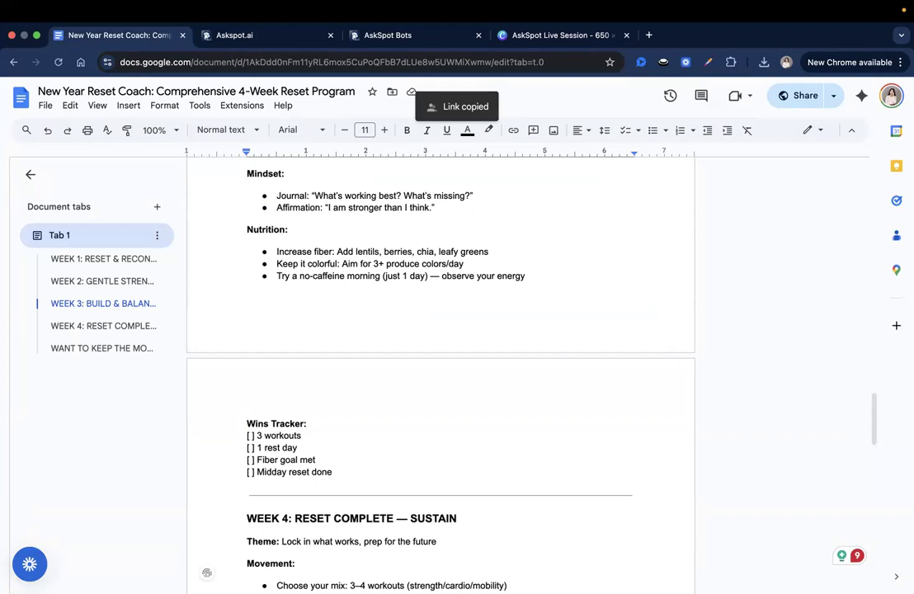
pyautogui.scroll(-3, 495, 329)
pyautogui.scroll(5, 494, 346)
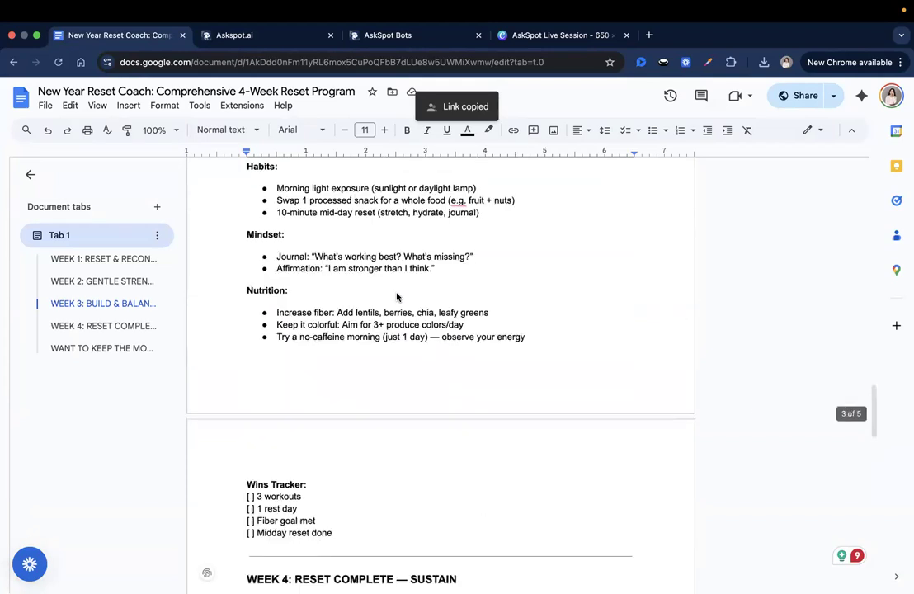
pyautogui.scroll(-10, 397, 297)
pyautogui.scroll(-1, 452, 324)
pyautogui.scroll(5, 453, 322)
pyautogui.scroll(20, 603, 314)
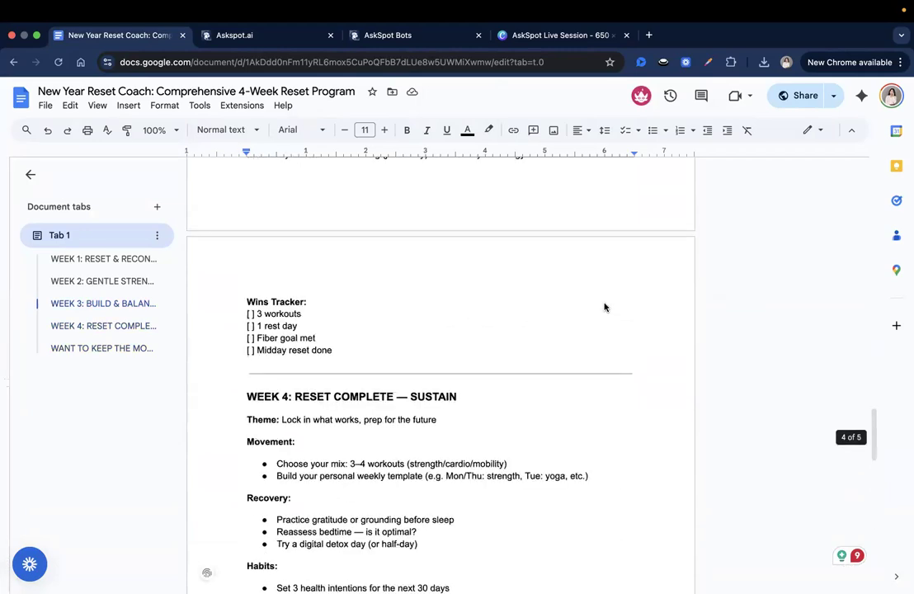
pyautogui.scroll(10, 658, 329)
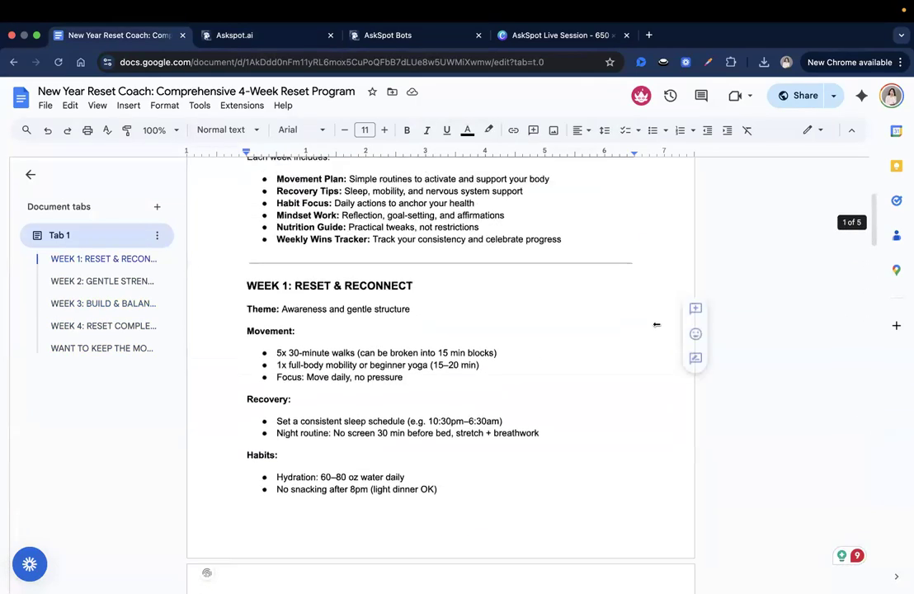
pyautogui.scroll(4, 716, 345)
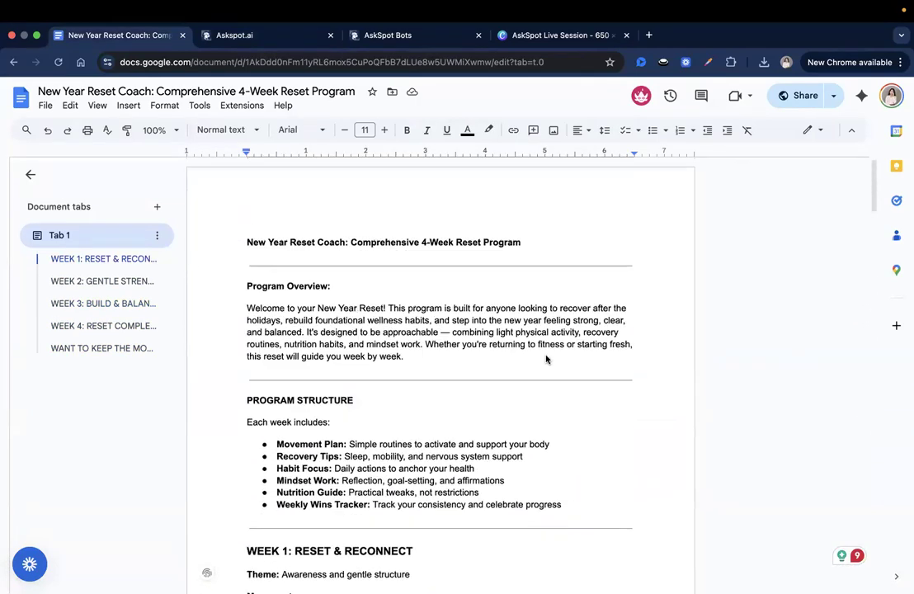